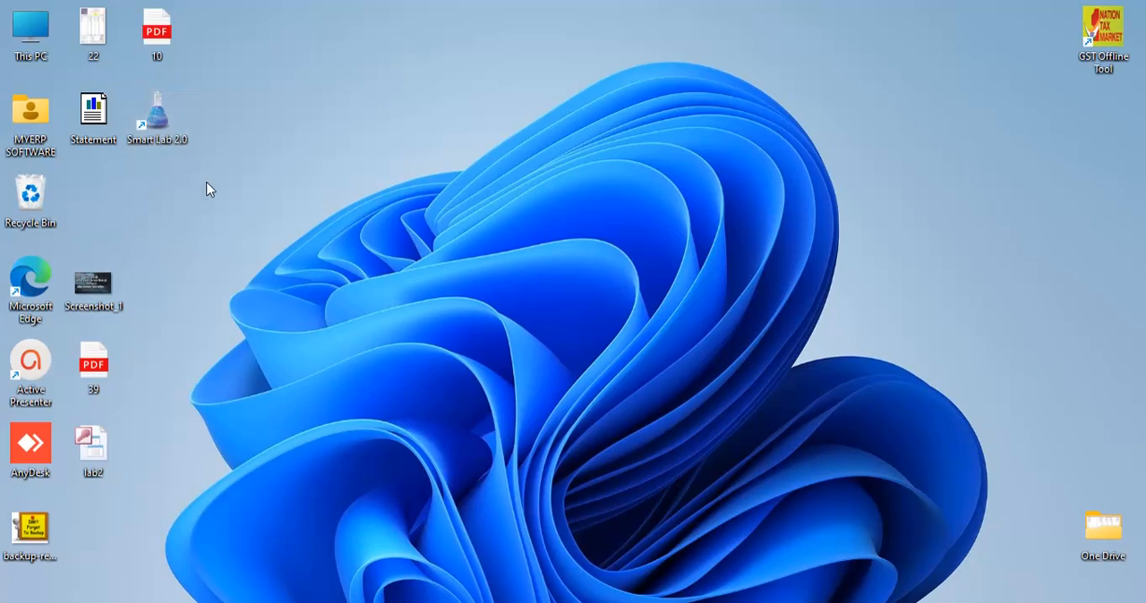
Step: Launch Smart Lab 2.0, open the DEMO company and log in with the user name and password
double_click(157, 123)
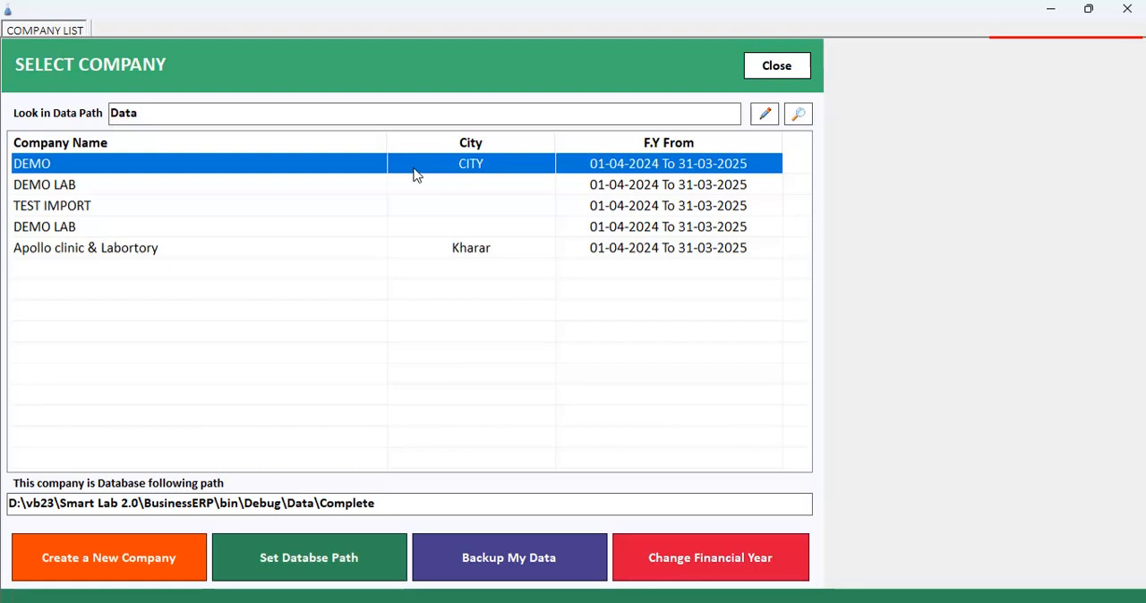
double_click(414, 169)
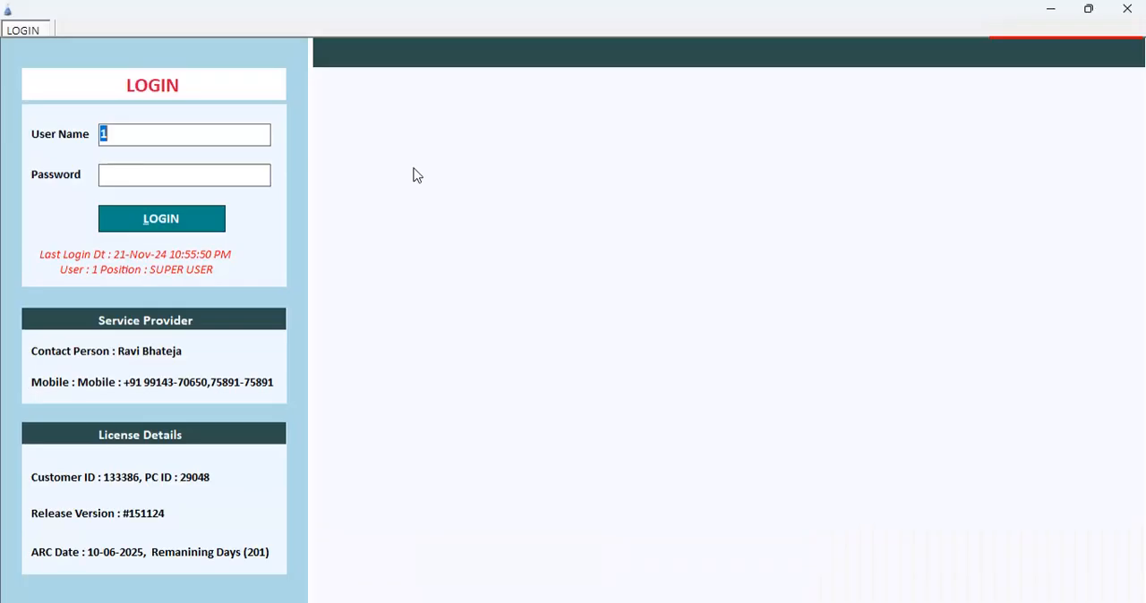
text(1)
key(Tab)
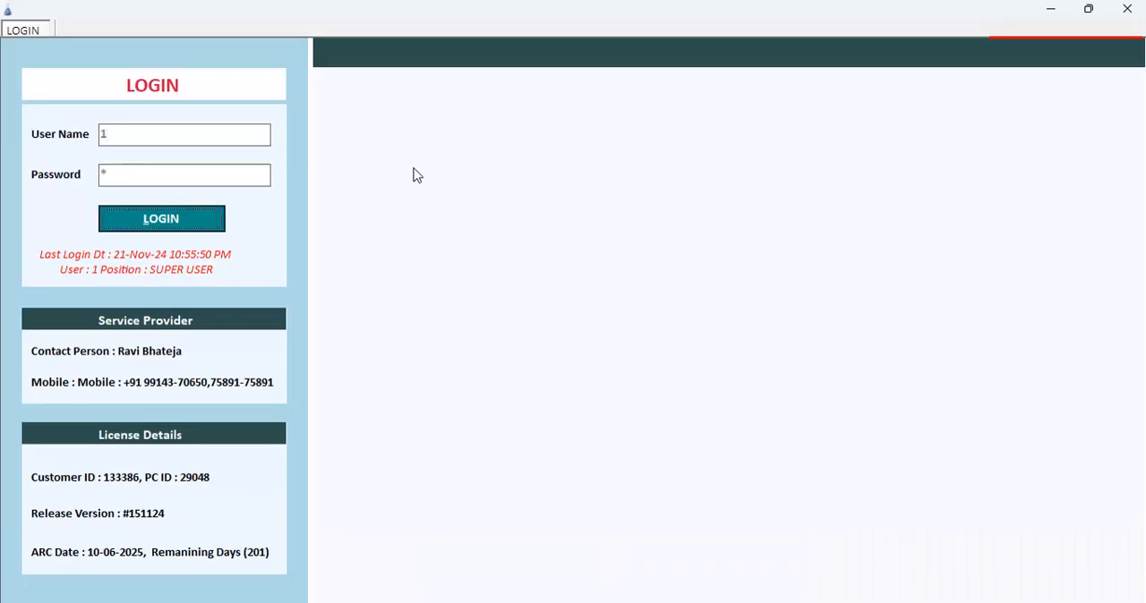
key(Return)
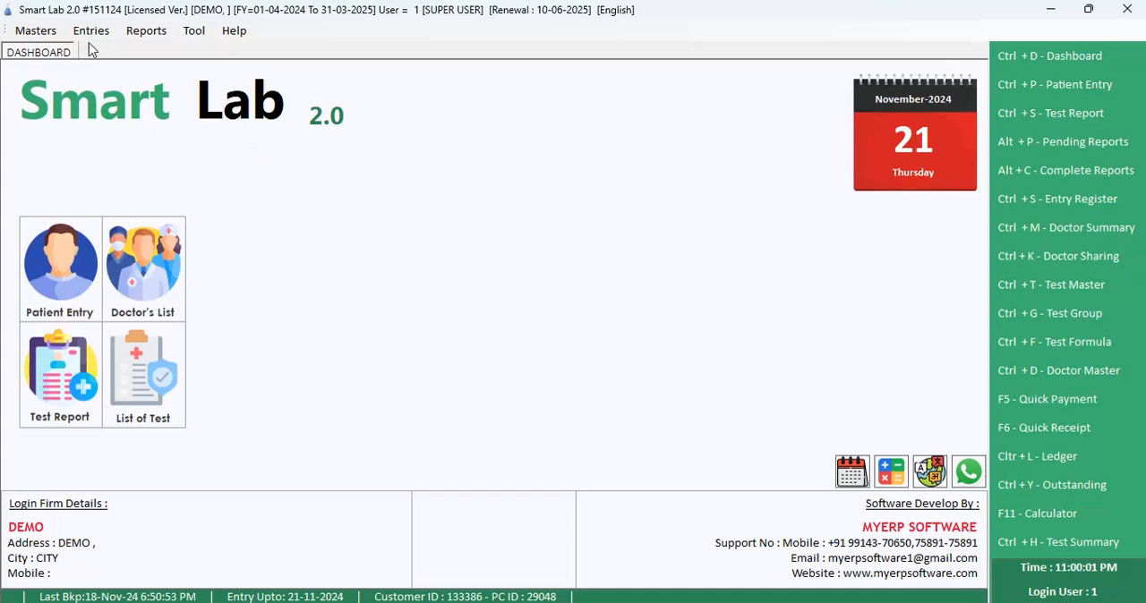
Step: Open the company information form to review its basic, contact, owner and UPI payment details, and close it without saving
click(50, 34)
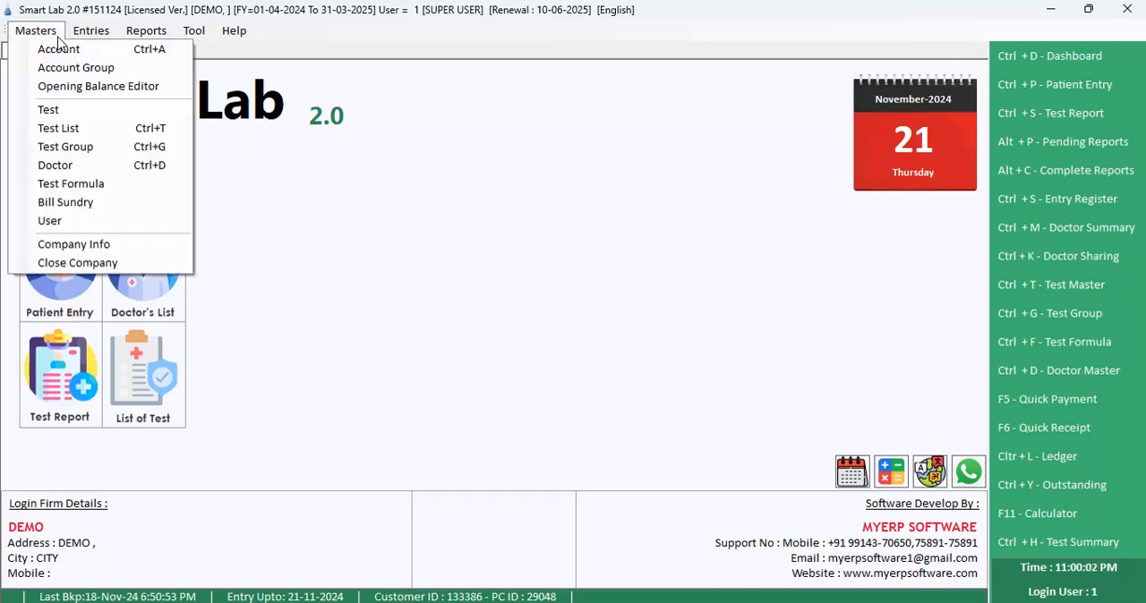
click(128, 246)
click(184, 178)
click(182, 199)
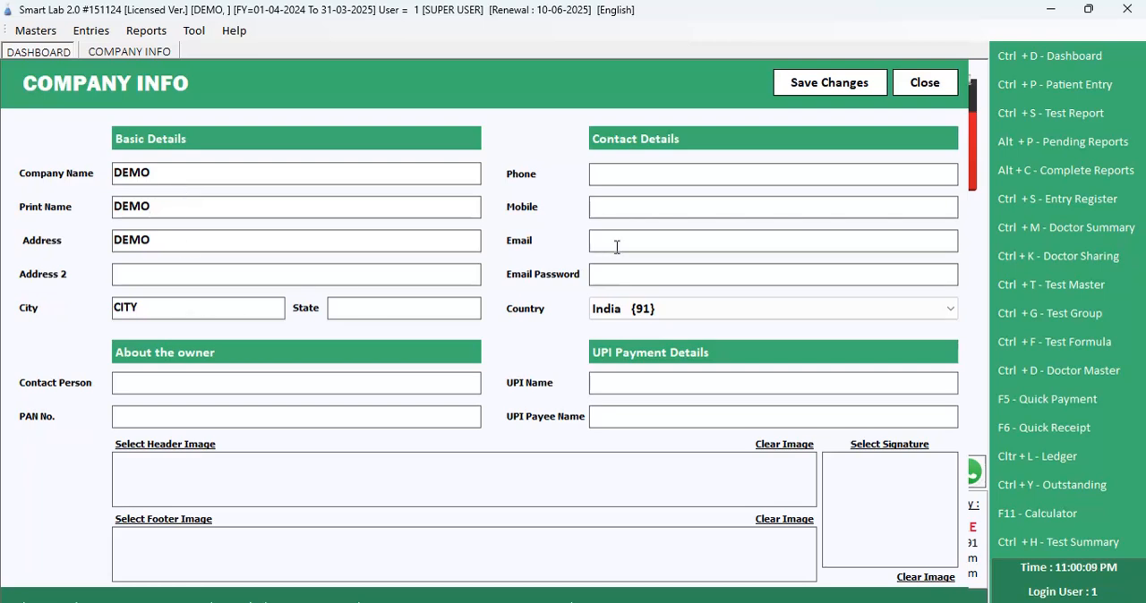
click(896, 90)
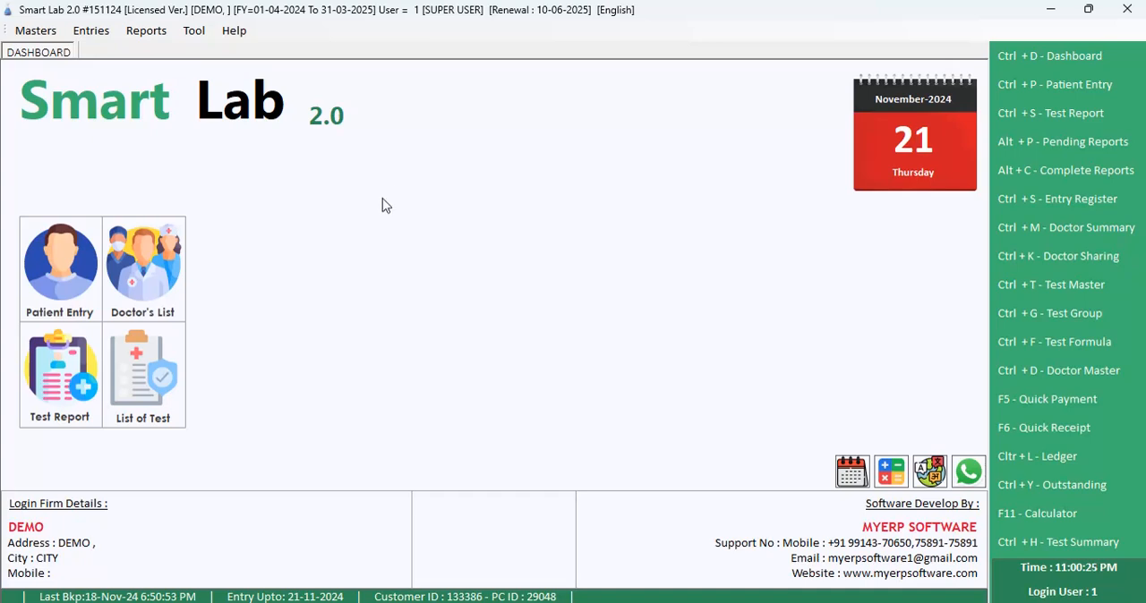
Step: Open a new patient entry dated 21-11-2024 with lab number 3
click(93, 33)
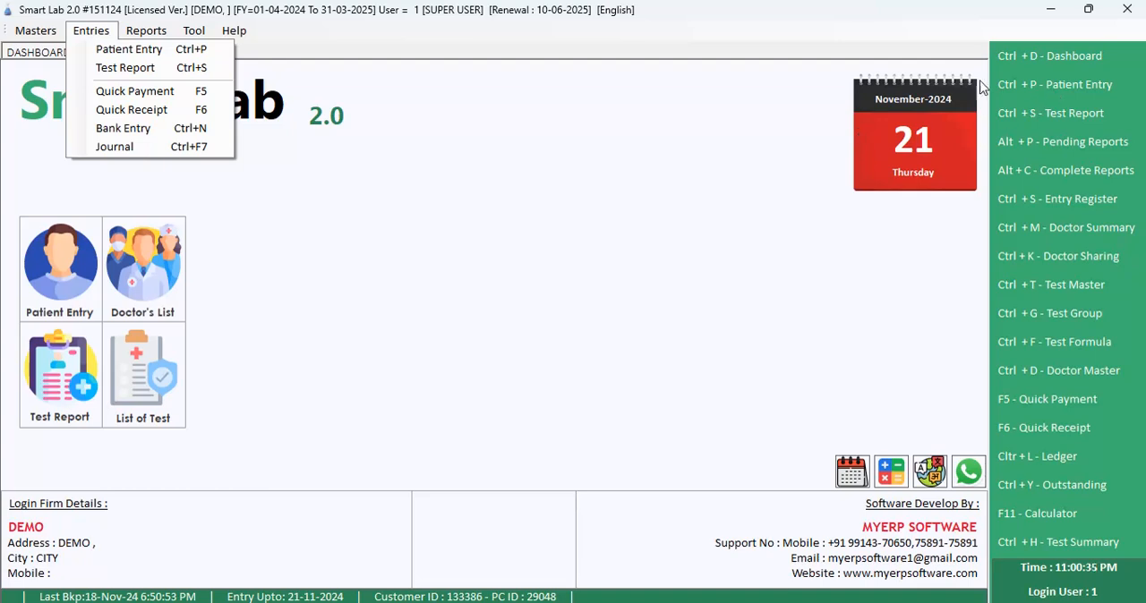
click(257, 279)
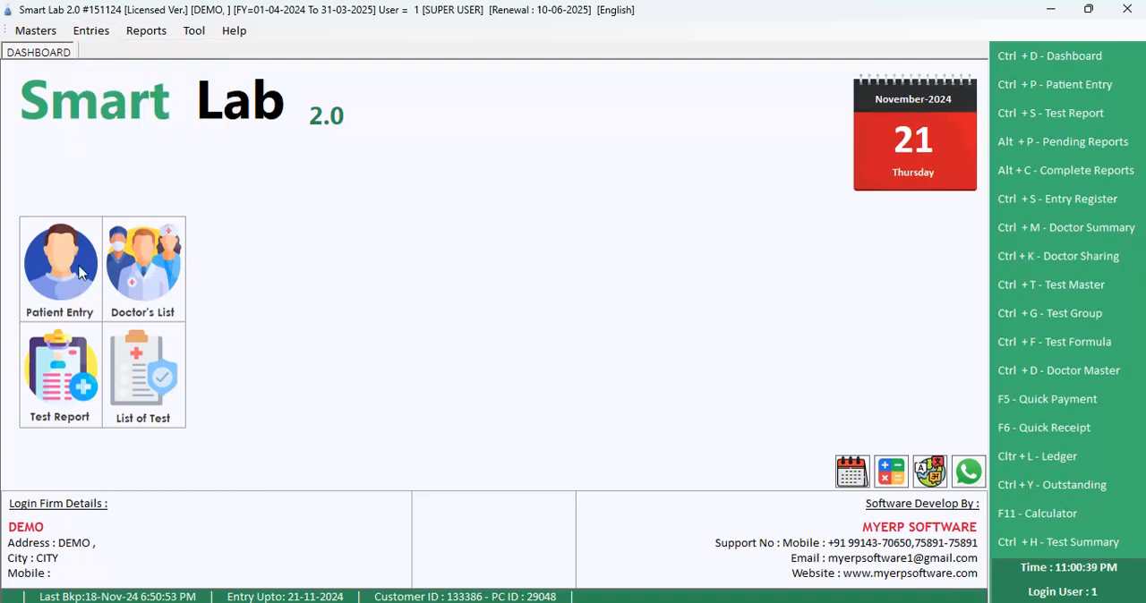
click(89, 32)
click(93, 50)
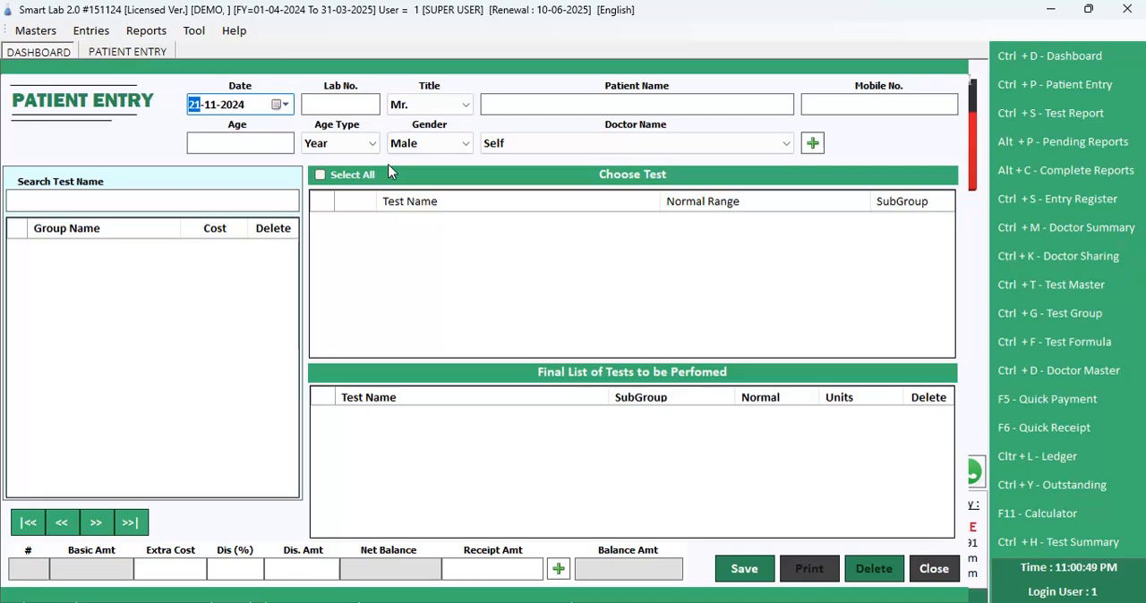
key(Return)
text(3)
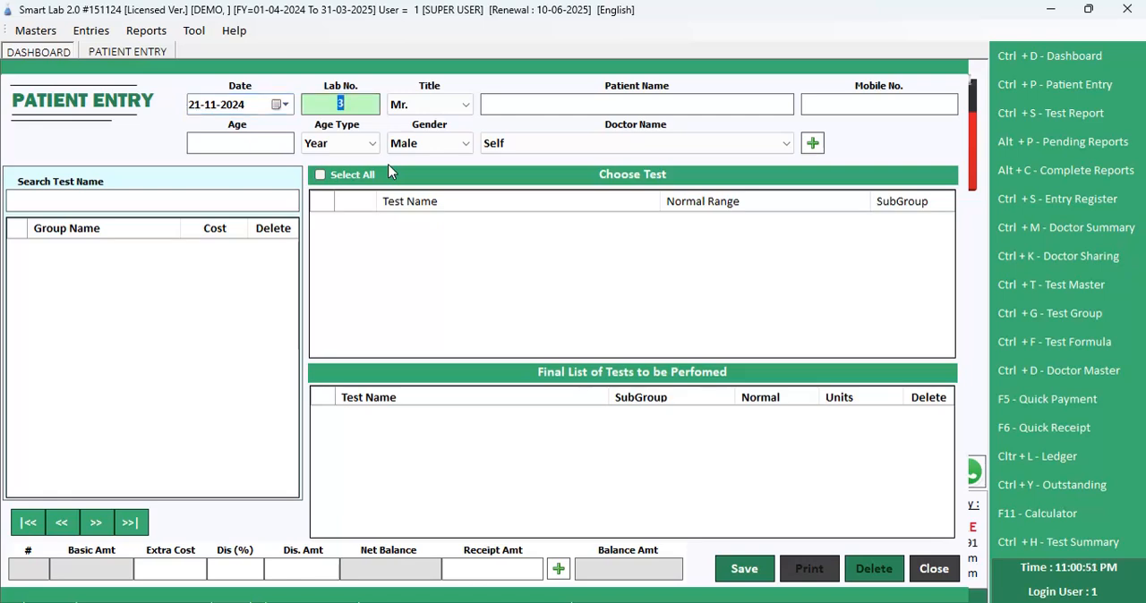
key(Return)
Step: Set the title to Mr. and enter the patient's full name and mobile number
key(Up)
key(Down)
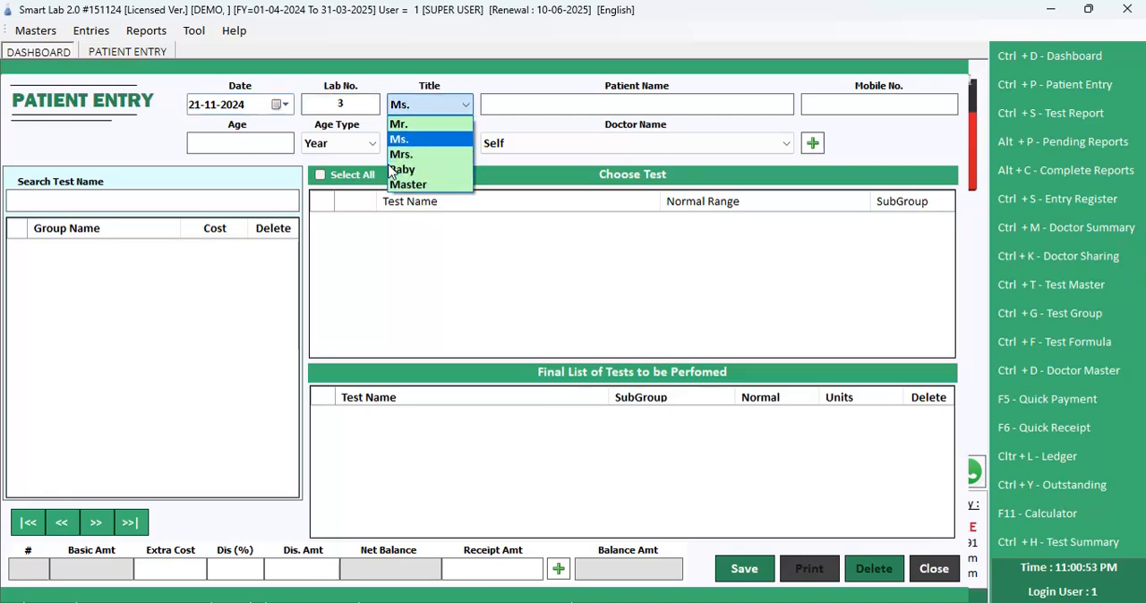
key(Up)
key(Return)
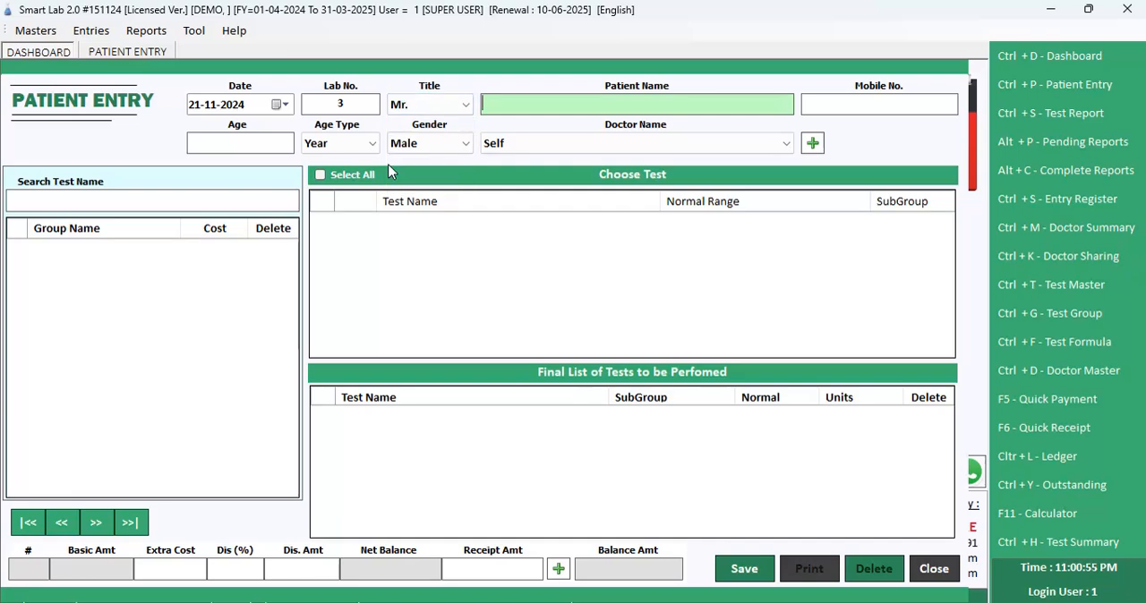
key(Return)
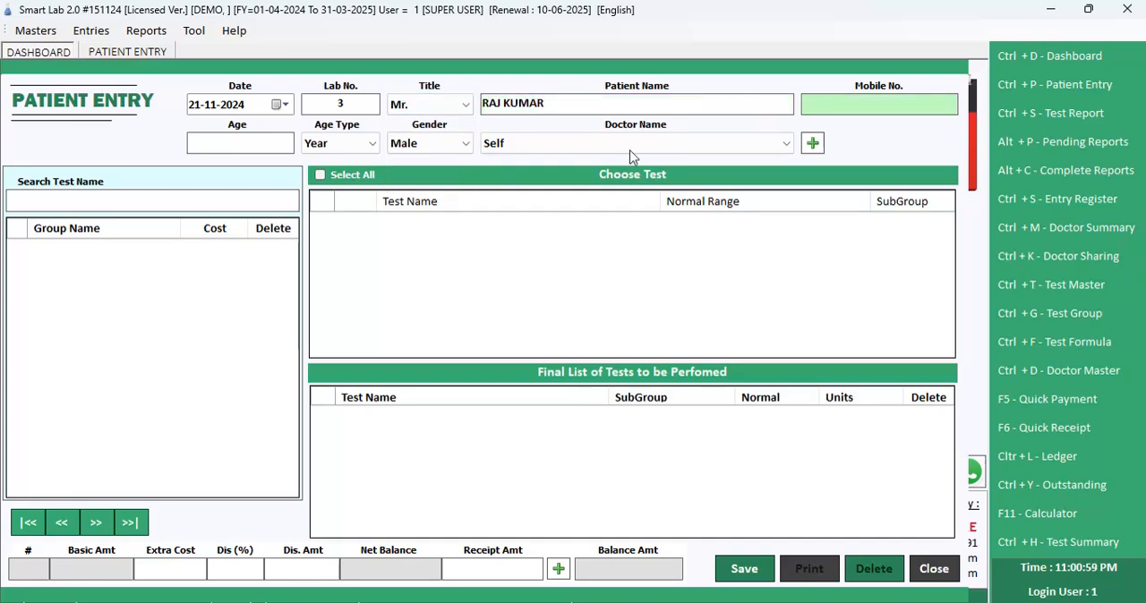
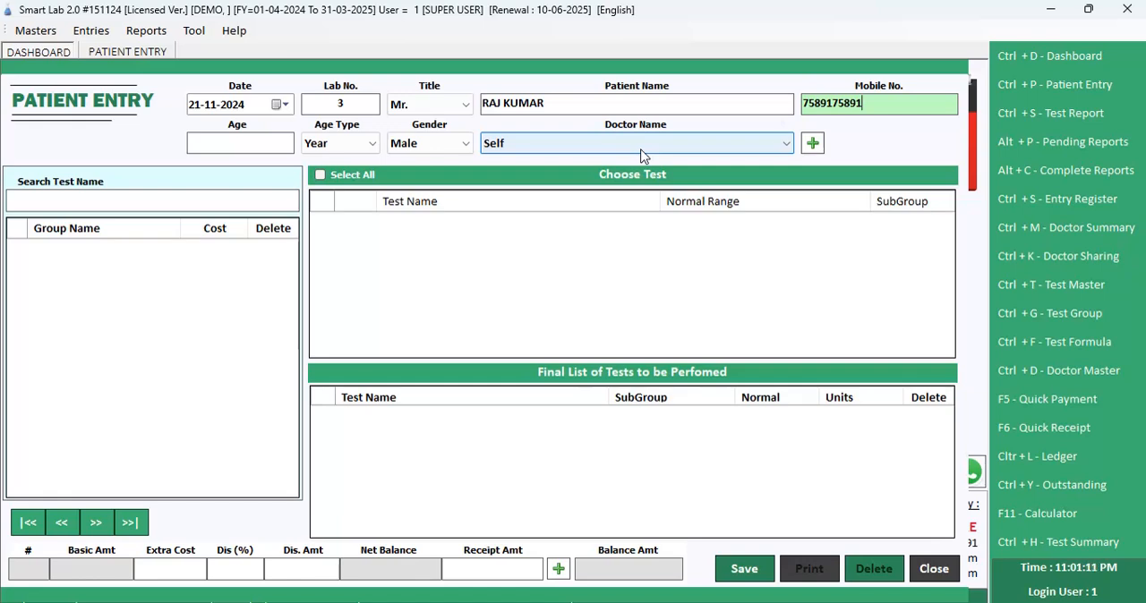
key(Return)
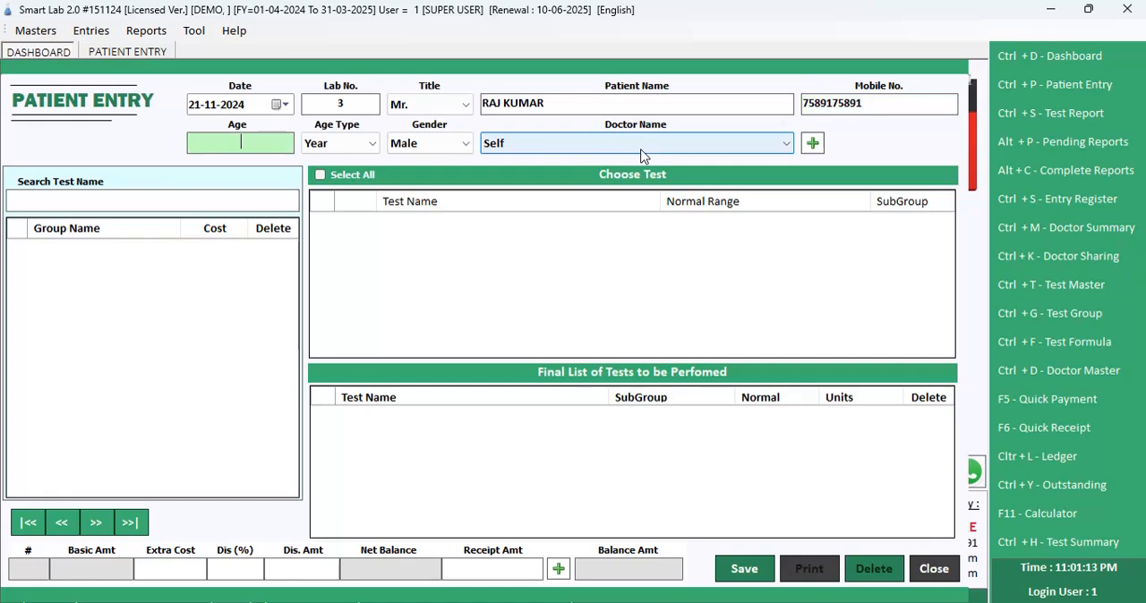
Step: Enter 25 as the patient's age, with Year as the age type
text(25)
key(Return)
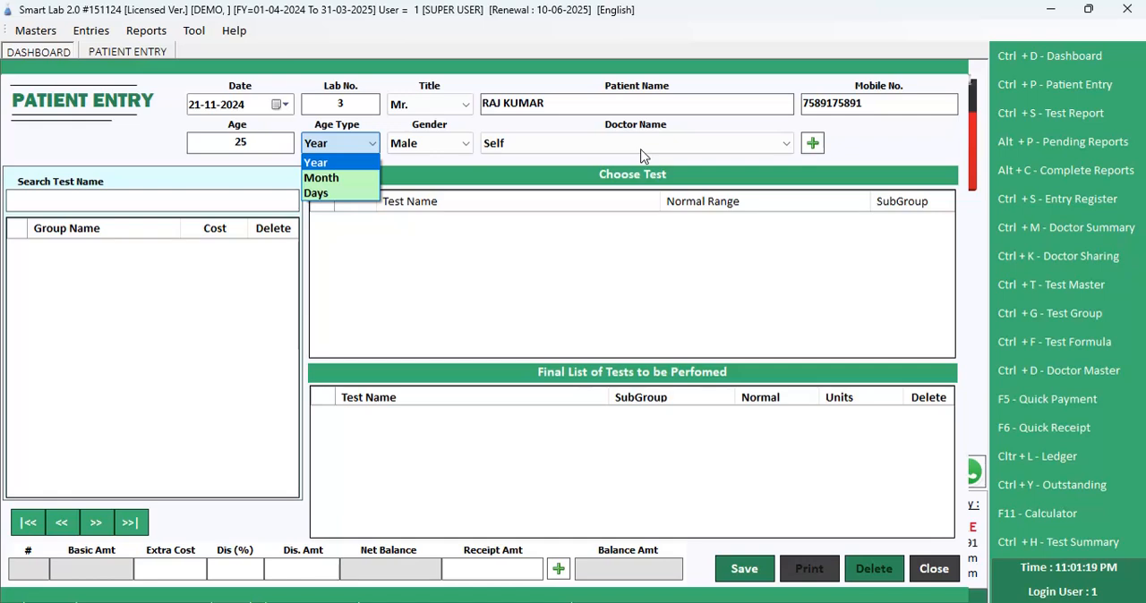
key(Down)
key(Down)
key(Up)
key(Up)
Step: Change the patient's age to 5 and the age type to Days
click(221, 140)
double_click(212, 140)
text(5)
key(Return)
key(Down)
key(Down)
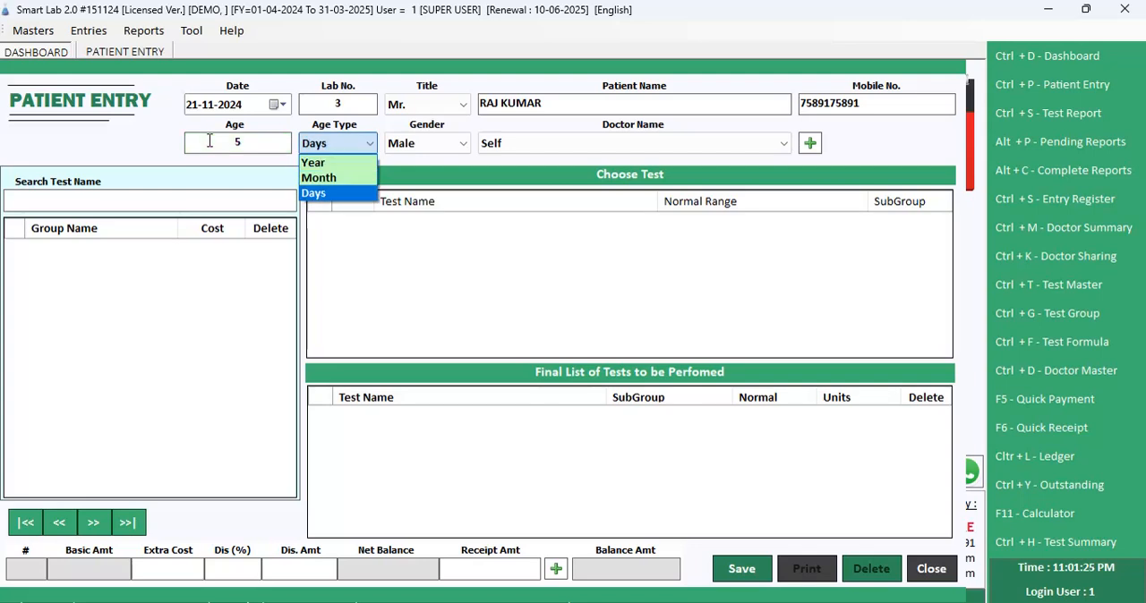
Step: Set the patient's age back to 25 and the age type back to Year
click(209, 141)
text(2)
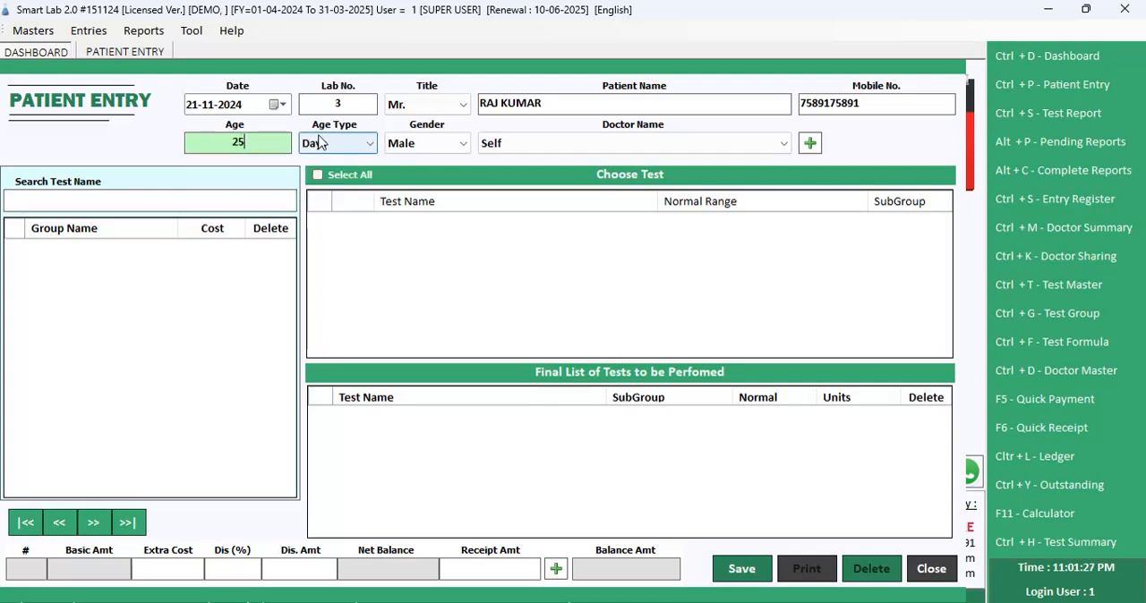
click(319, 143)
key(Up)
key(Up)
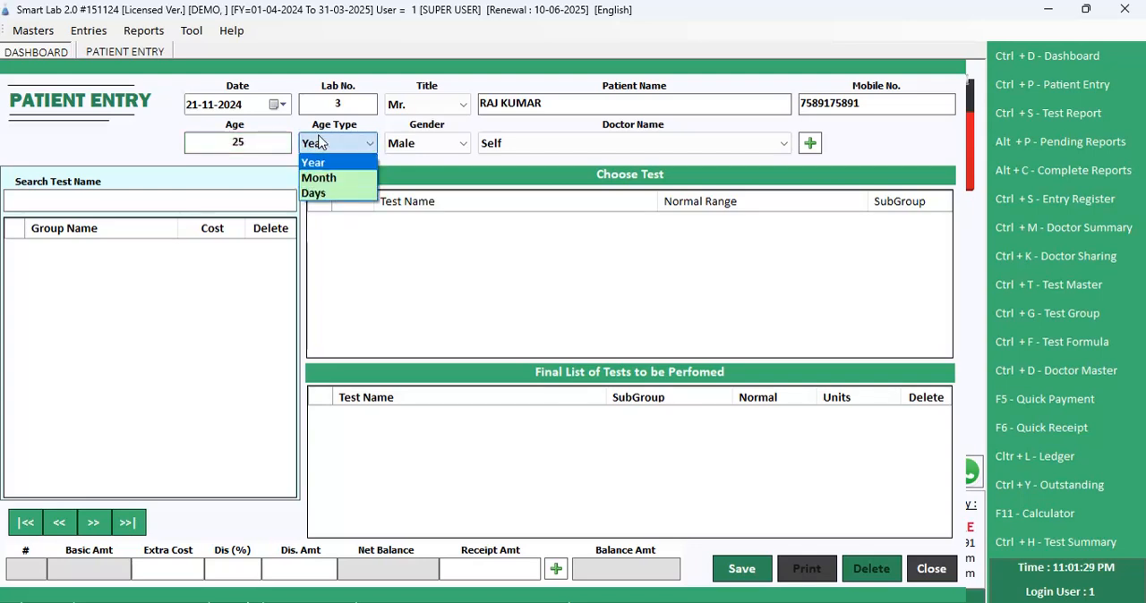
key(Return)
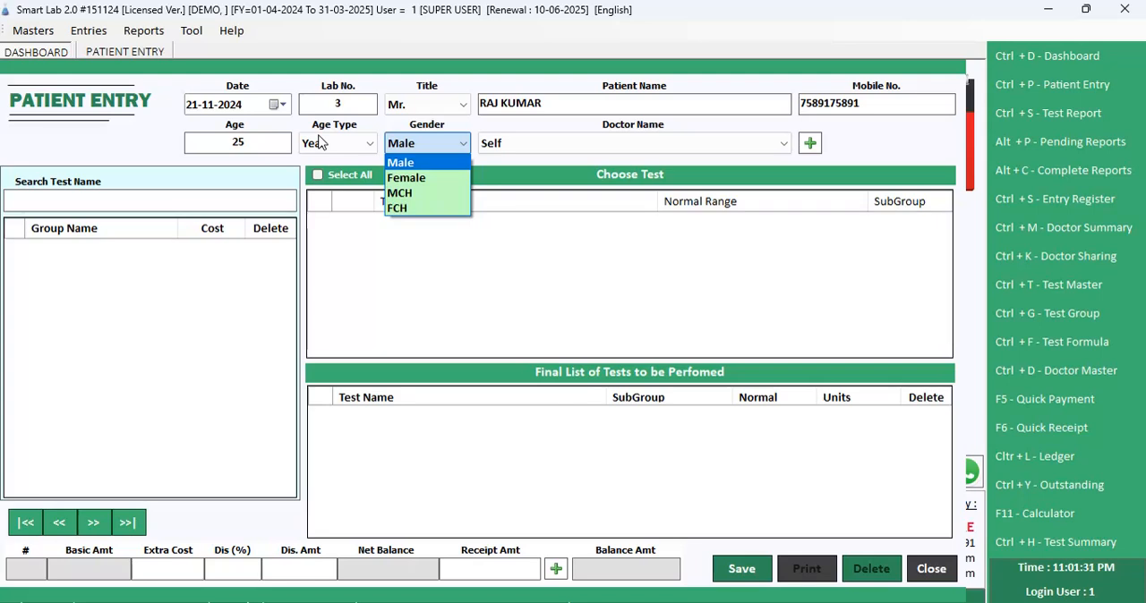
Step: Set the patient's gender to Male and check the list of available doctors
key(Down)
key(Down)
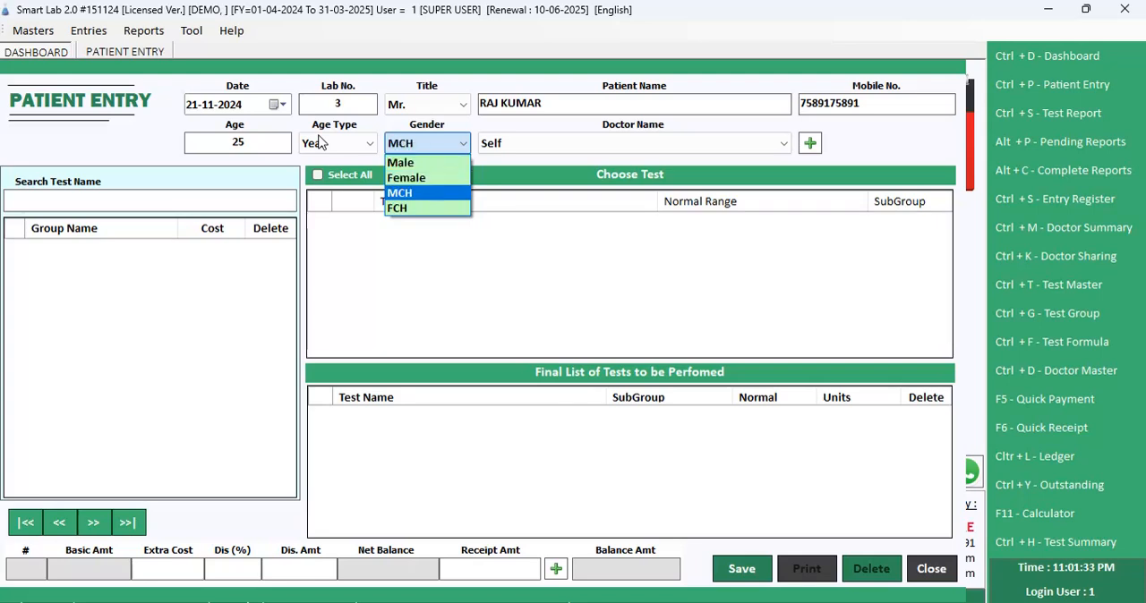
key(Up)
key(Up)
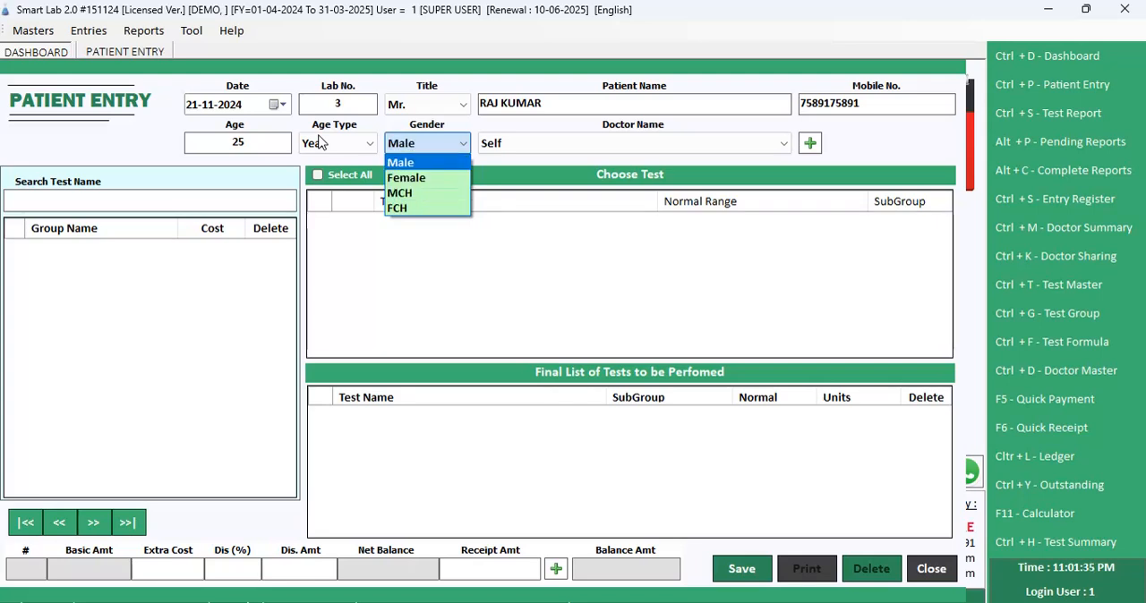
key(Return)
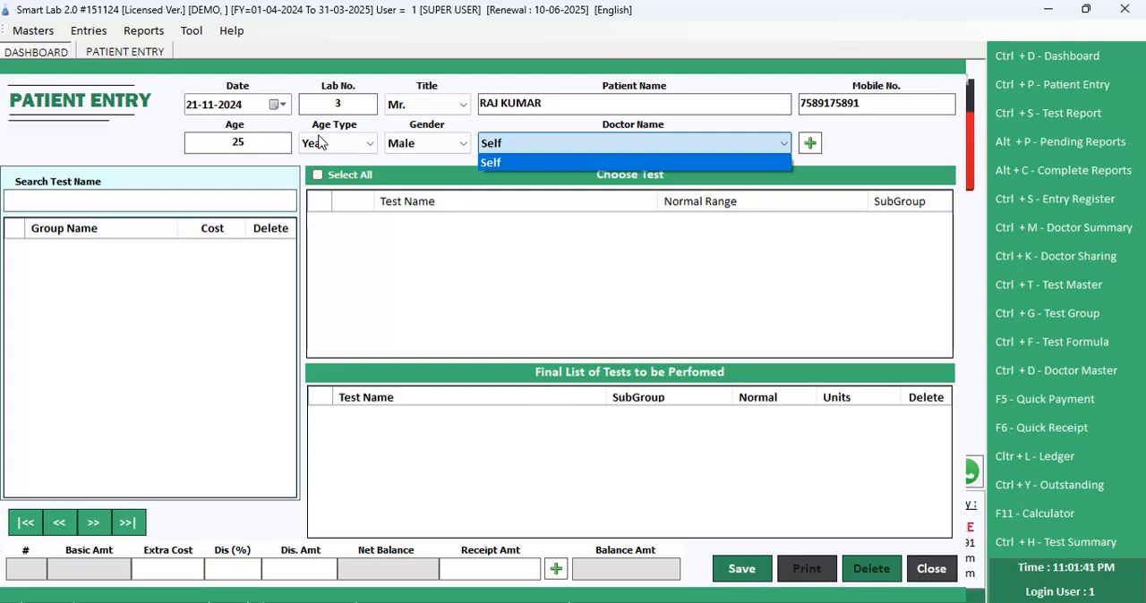
click(320, 144)
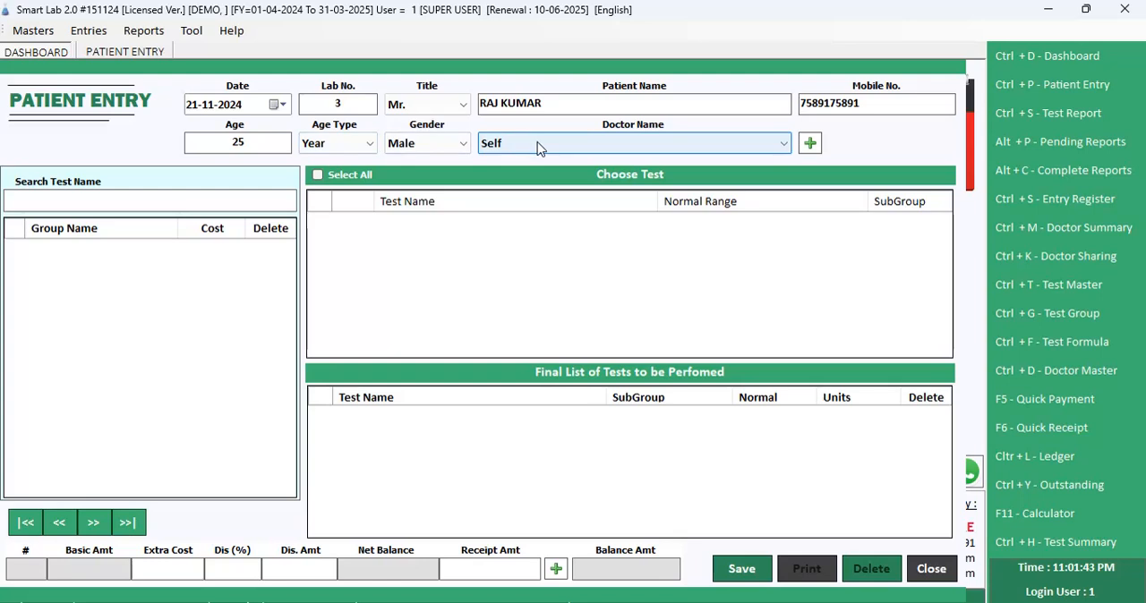
Step: Add a new doctor with the doctor's name and a 35% commission, leaving the other details blank, and save the record
click(811, 143)
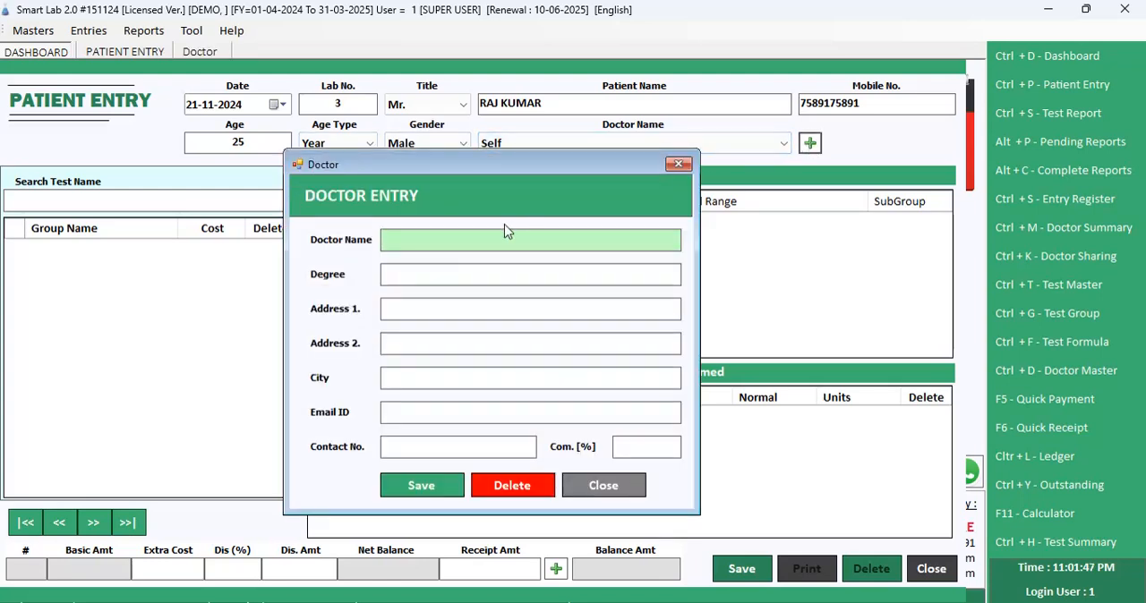
text(DR NEERAJ)
key(Return)
key(Return)
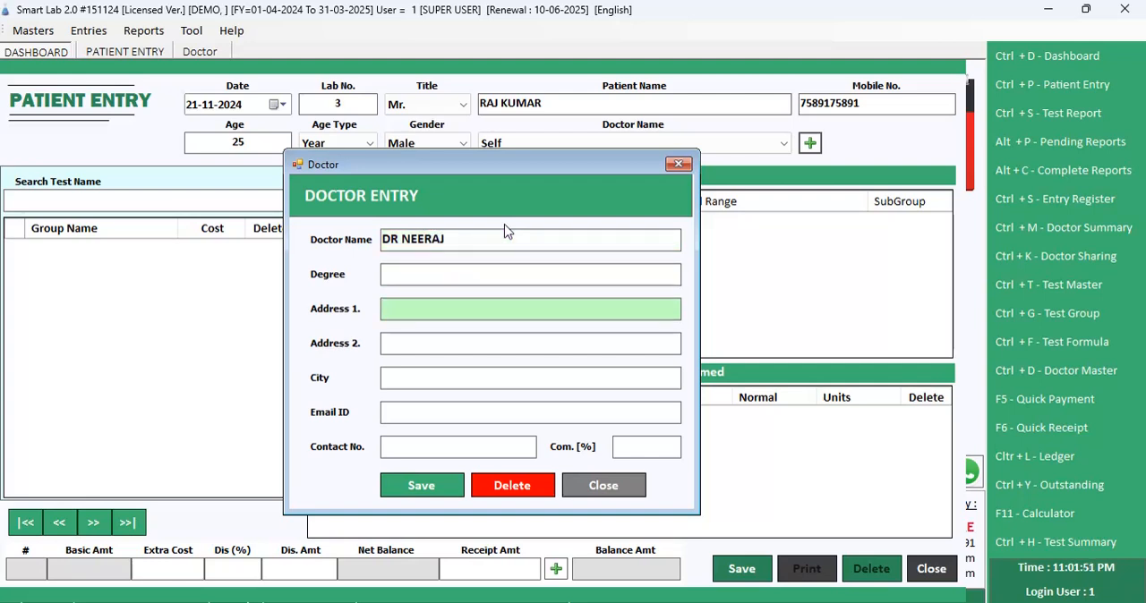
key(Return)
key(Return)
key(Return)
key(Return)
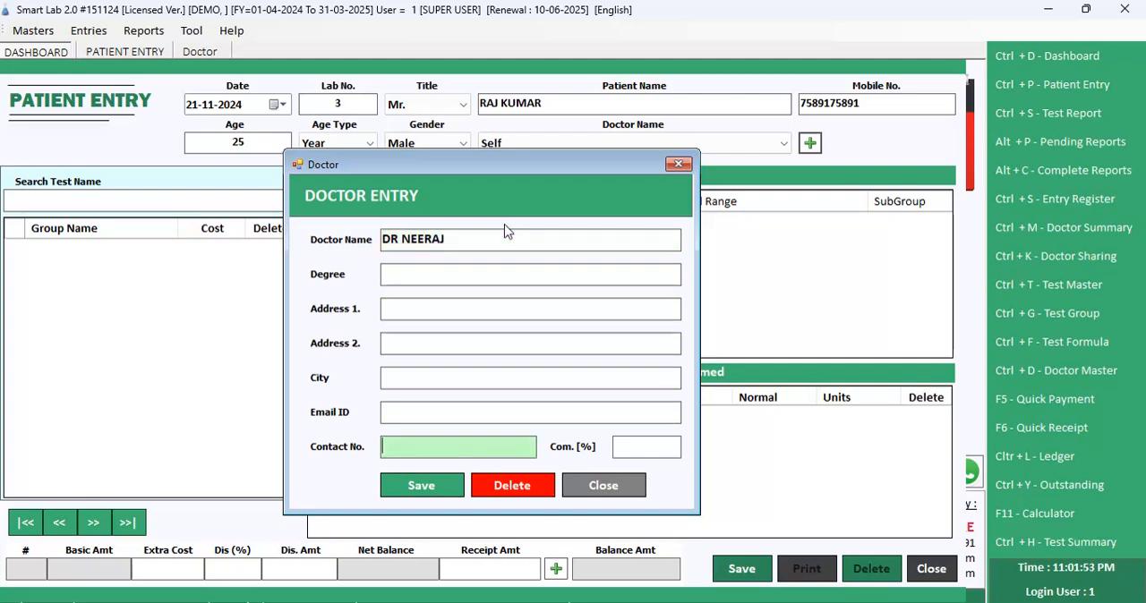
key(Return)
text(35)
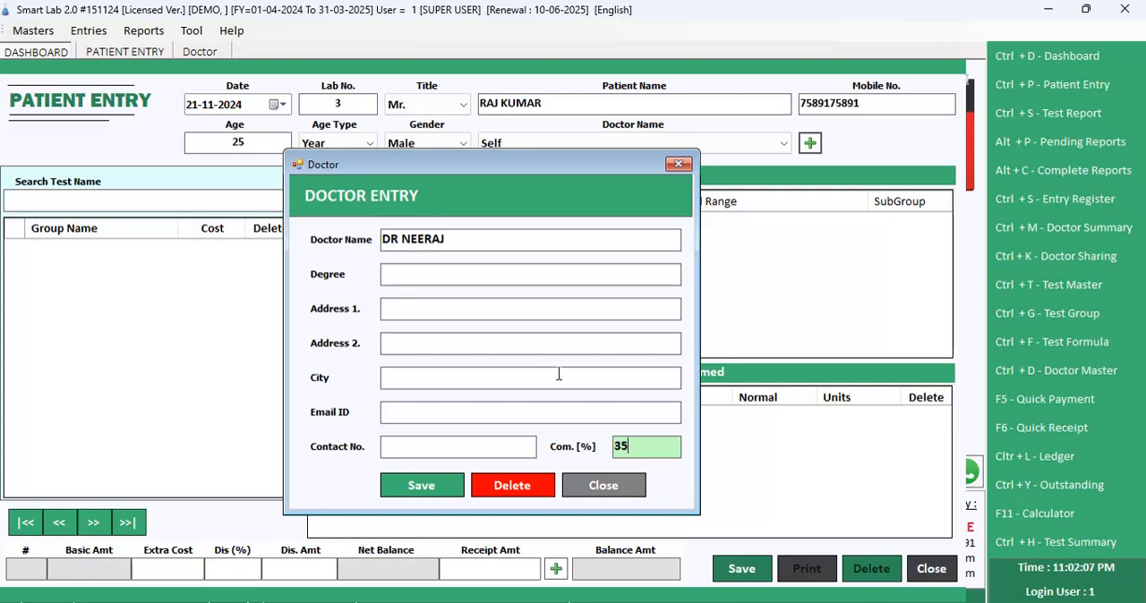
click(440, 485)
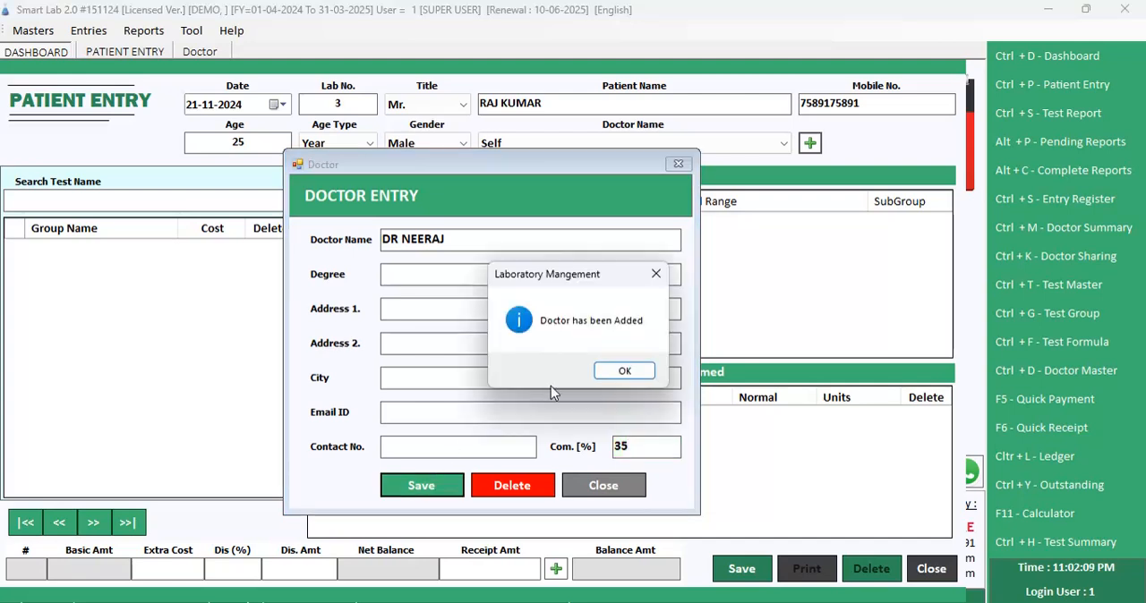
click(624, 372)
click(678, 164)
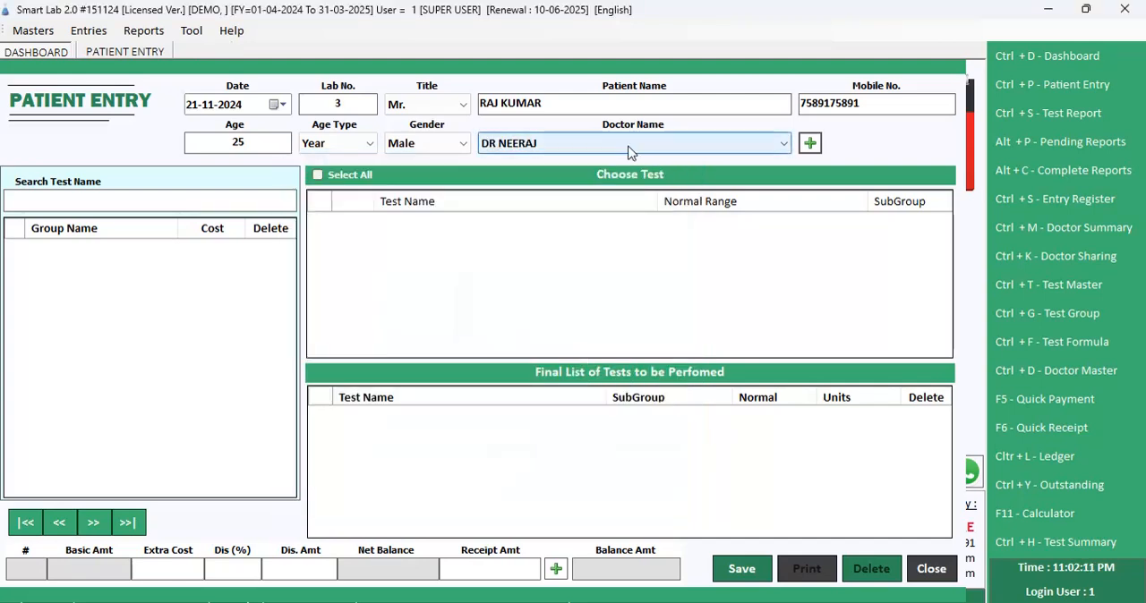
Step: Assign the newly added doctor to the patient and accept the additional information with the Cash account, default dates and blank optional fields
click(628, 152)
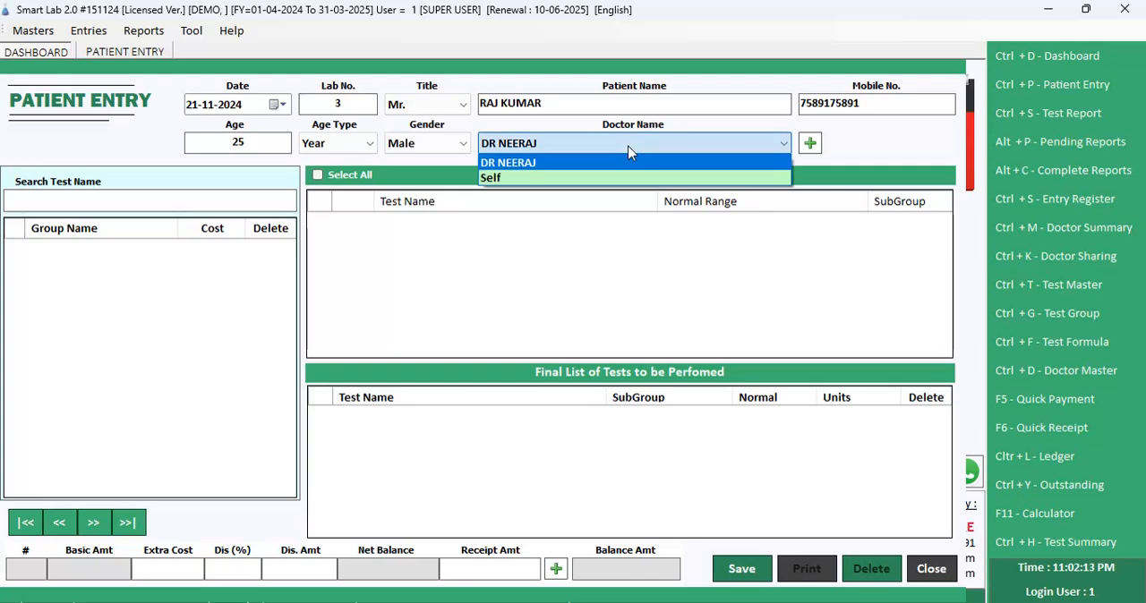
key(Return)
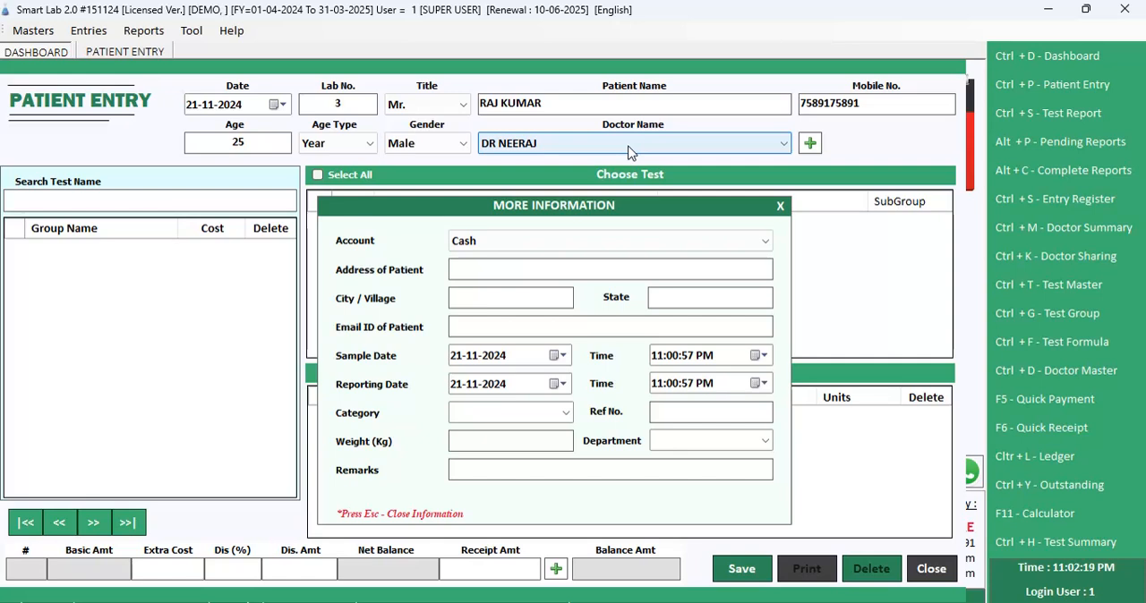
key(Return)
key(Return)
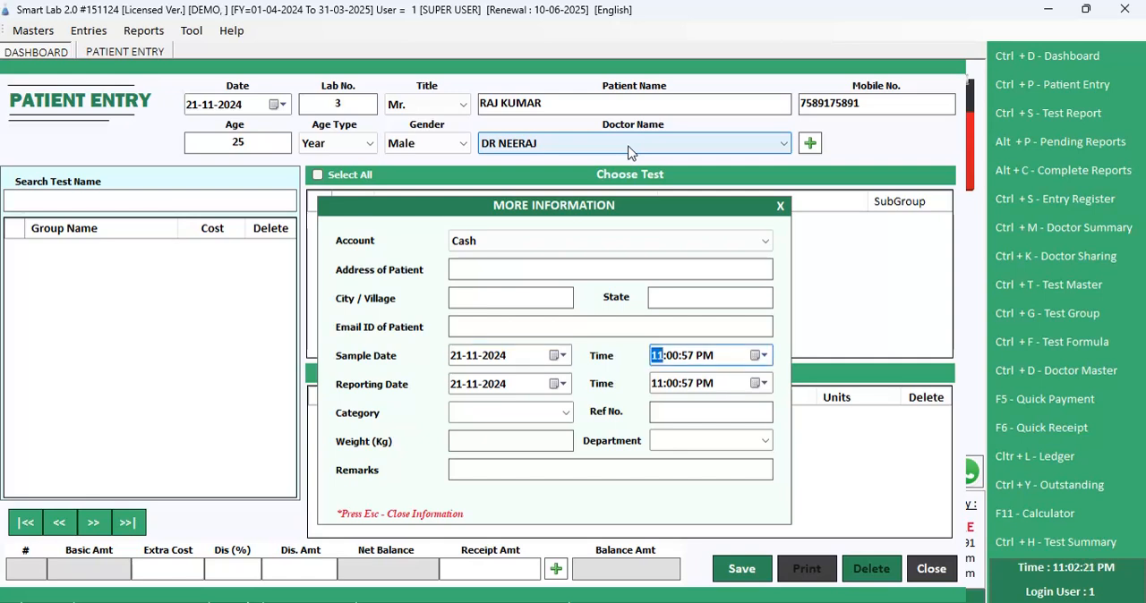
key(Return)
key(Return)
key(Return)
key(Return)
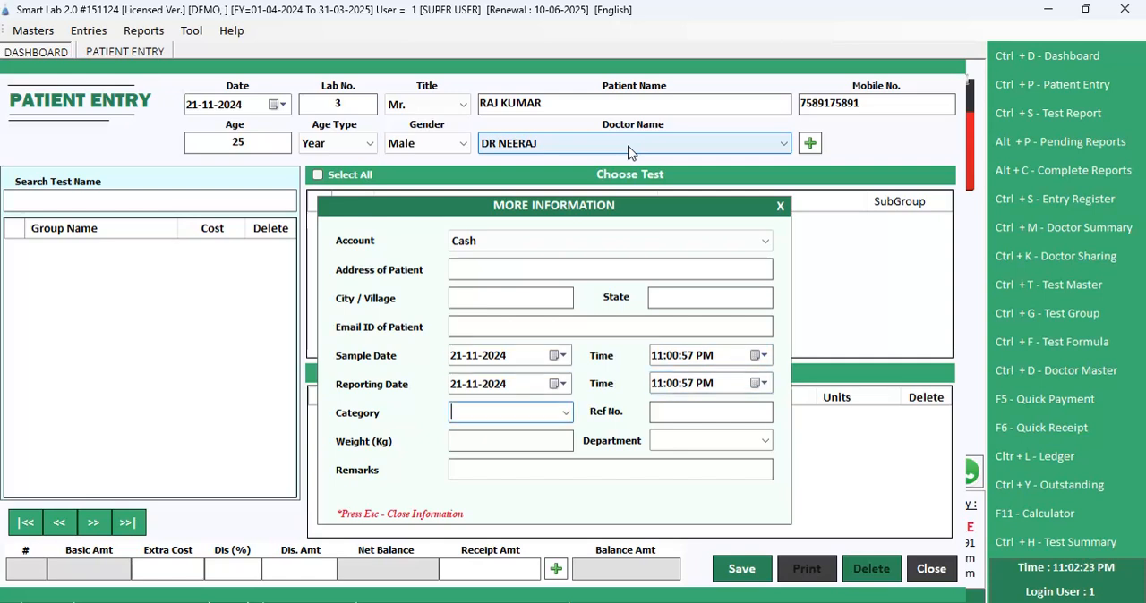
key(Return)
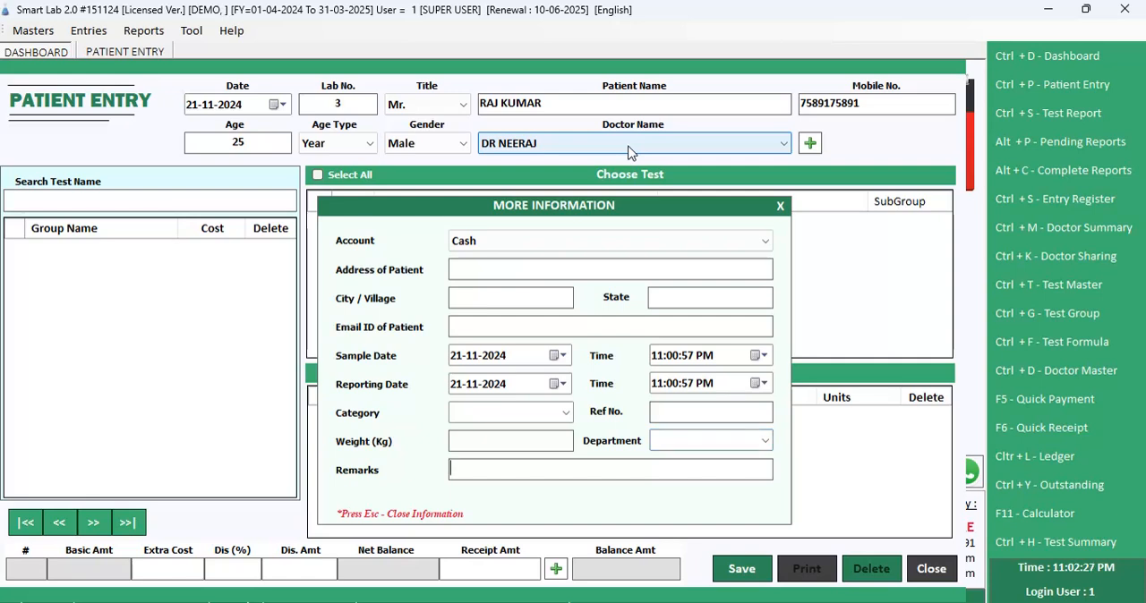
key(Return)
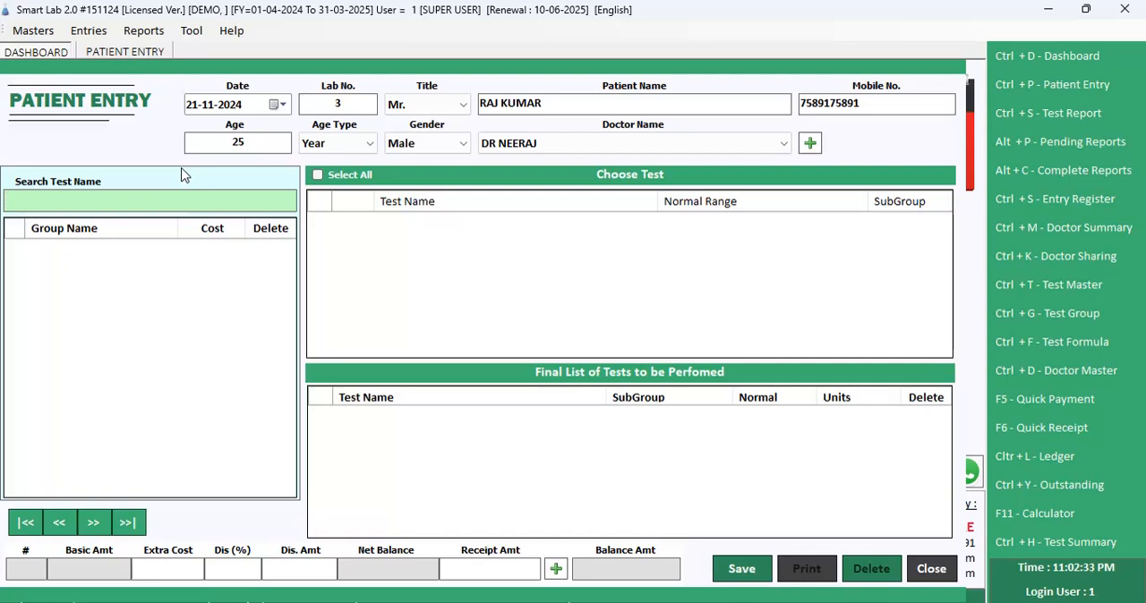
Step: Add the CBC 3 PART test group to the patient entry and set its cost to 100
text(CB)
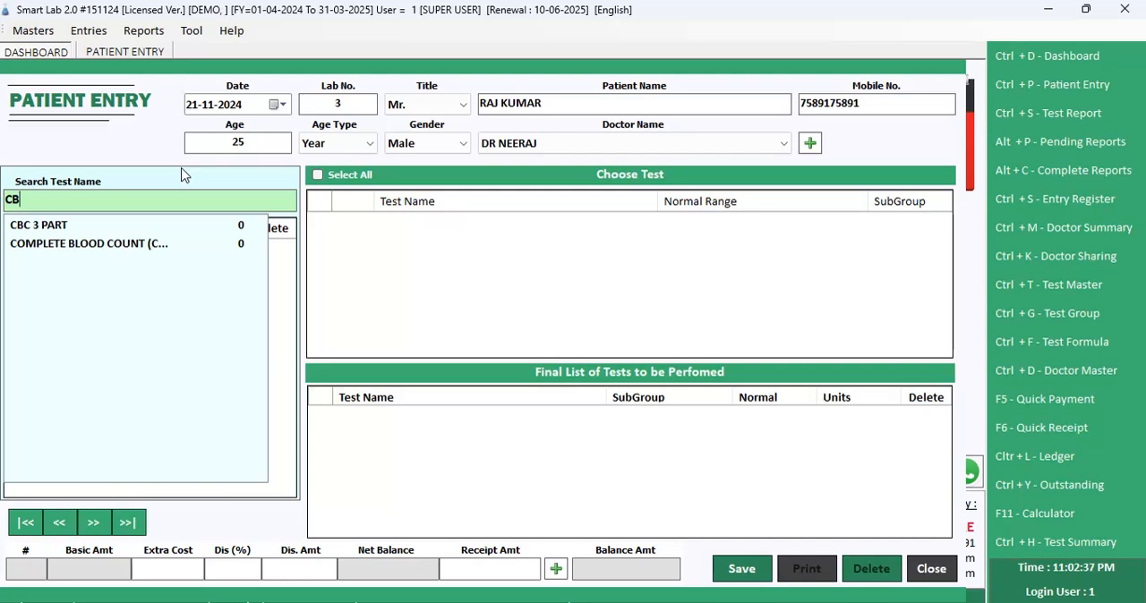
key(Down)
key(Return)
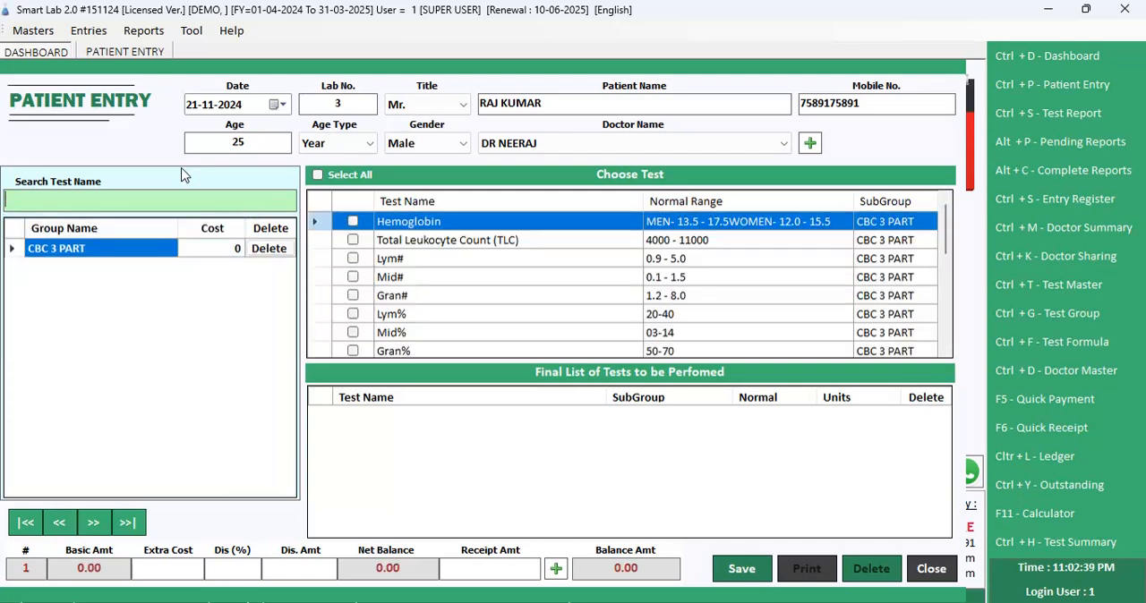
click(208, 253)
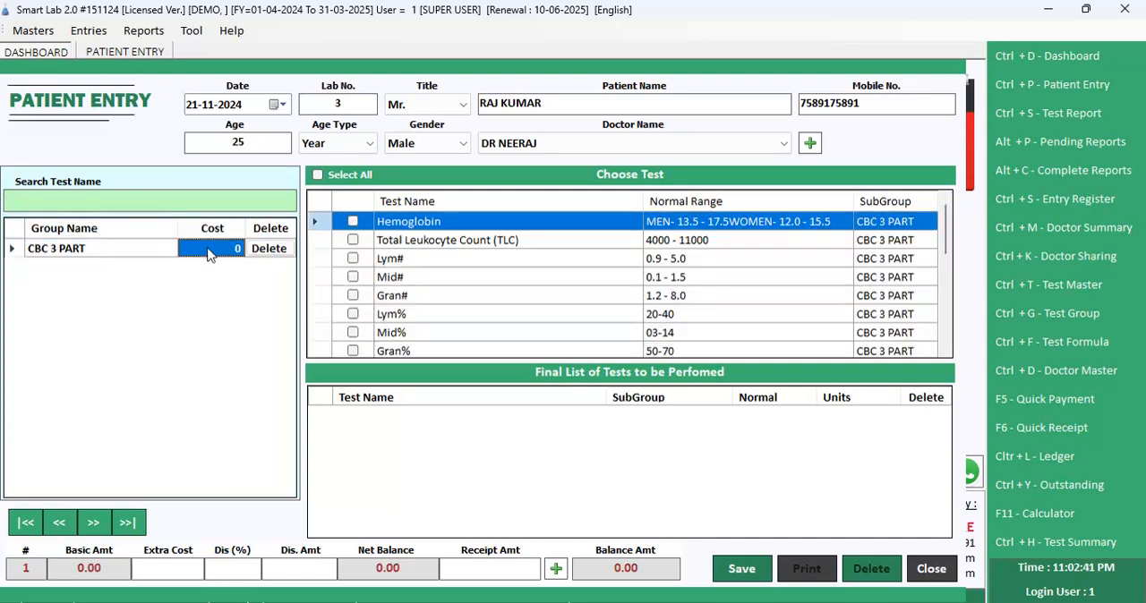
text(100)
key(Return)
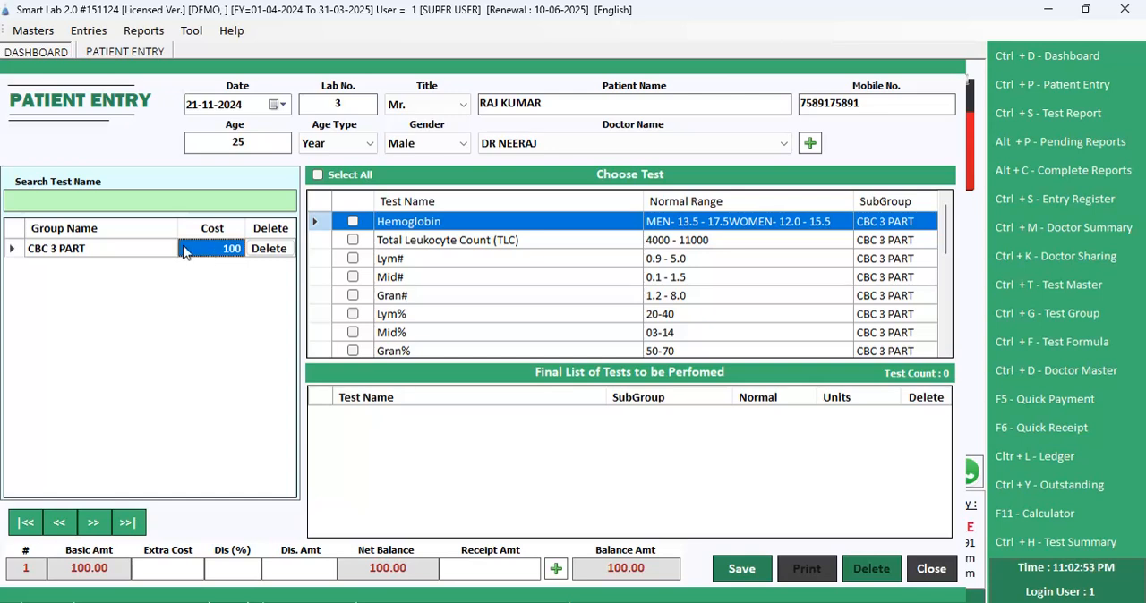
Step: Include all CBC 3 PART tests in the final list of tests and look through the list
click(605, 242)
scroll(616, 258, down, 2)
scroll(618, 262, up, 2)
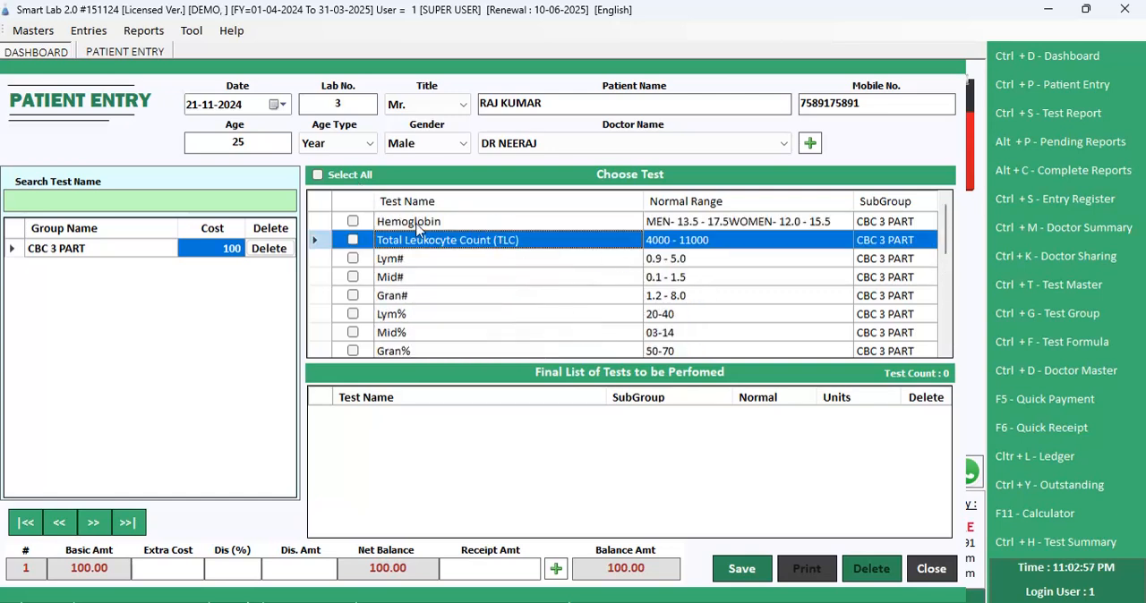
click(359, 178)
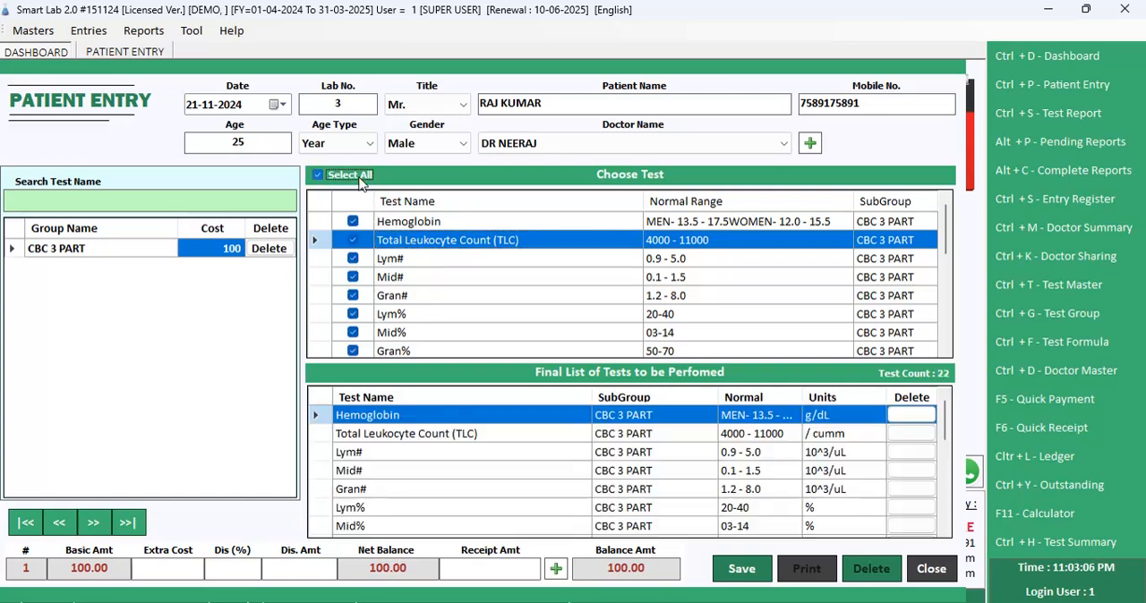
click(574, 435)
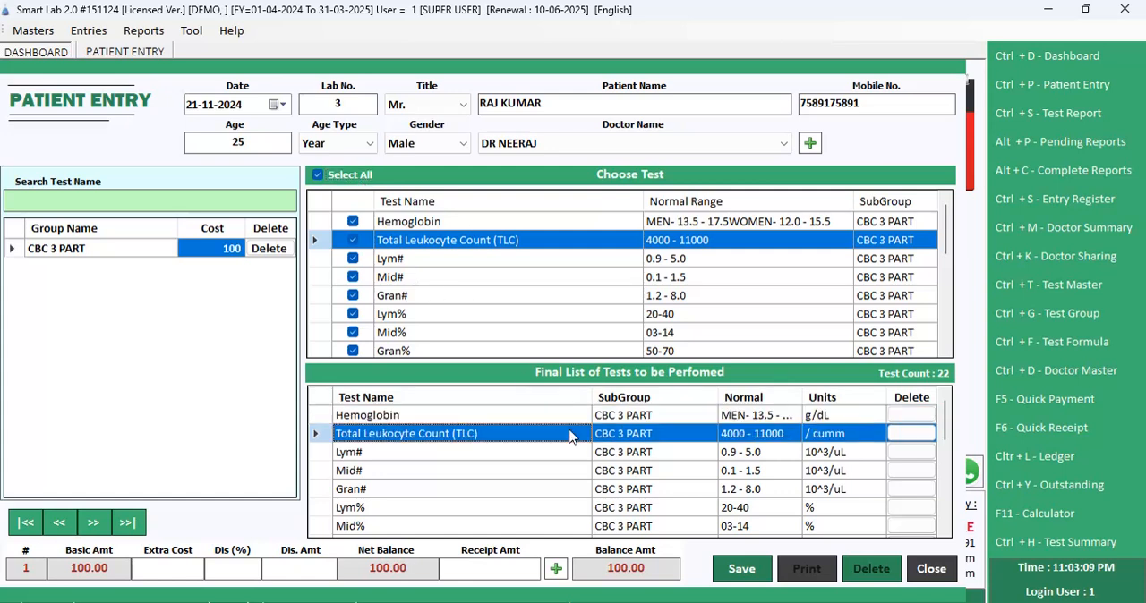
scroll(618, 433, down, 5)
scroll(622, 433, up, 5)
Step: Add the LIPID PROFILE test group and include all of its tests in the final list
click(179, 205)
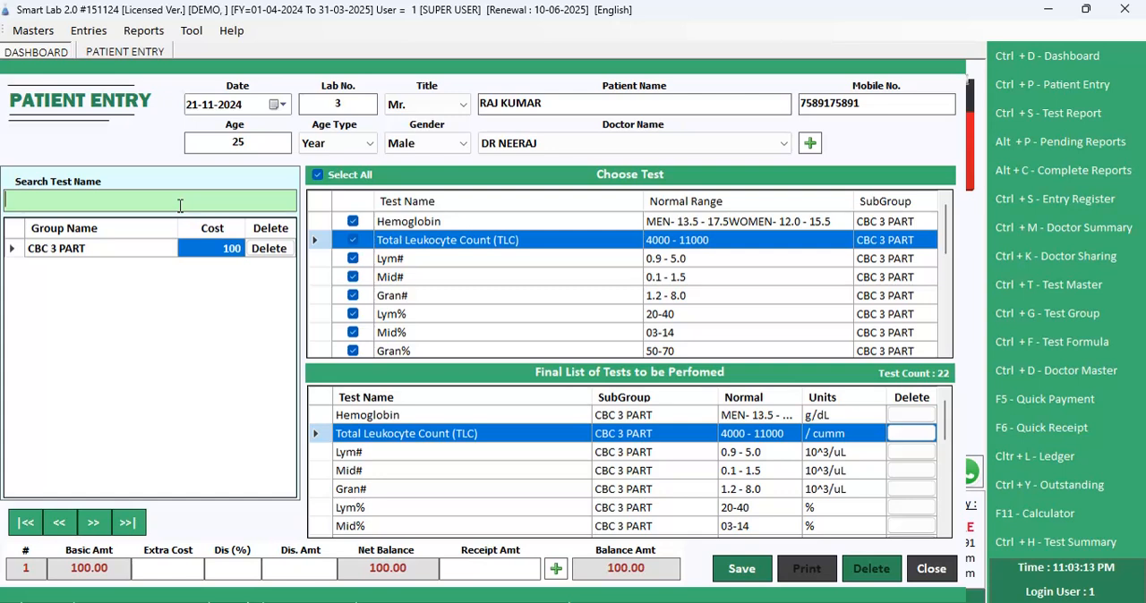
text(LI)
key(Down)
key(Return)
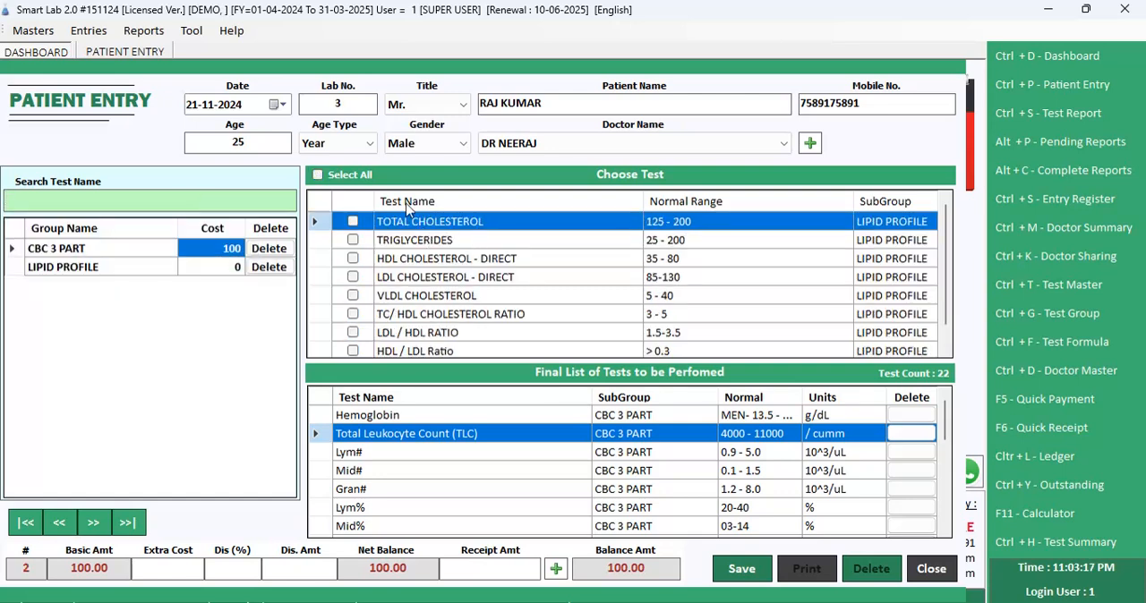
click(360, 181)
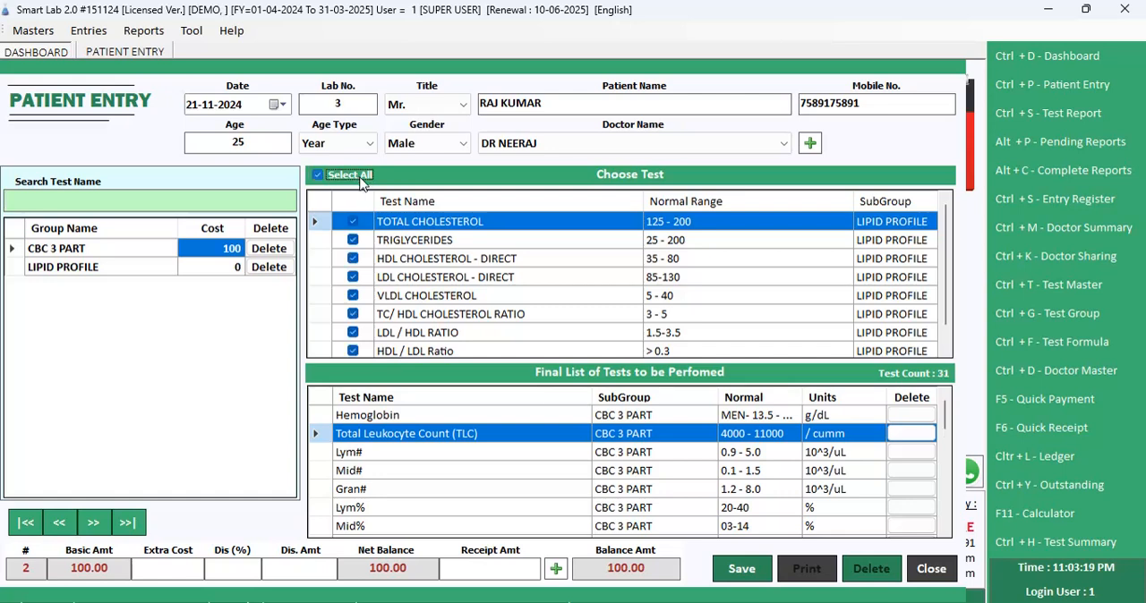
scroll(637, 436, down, 8)
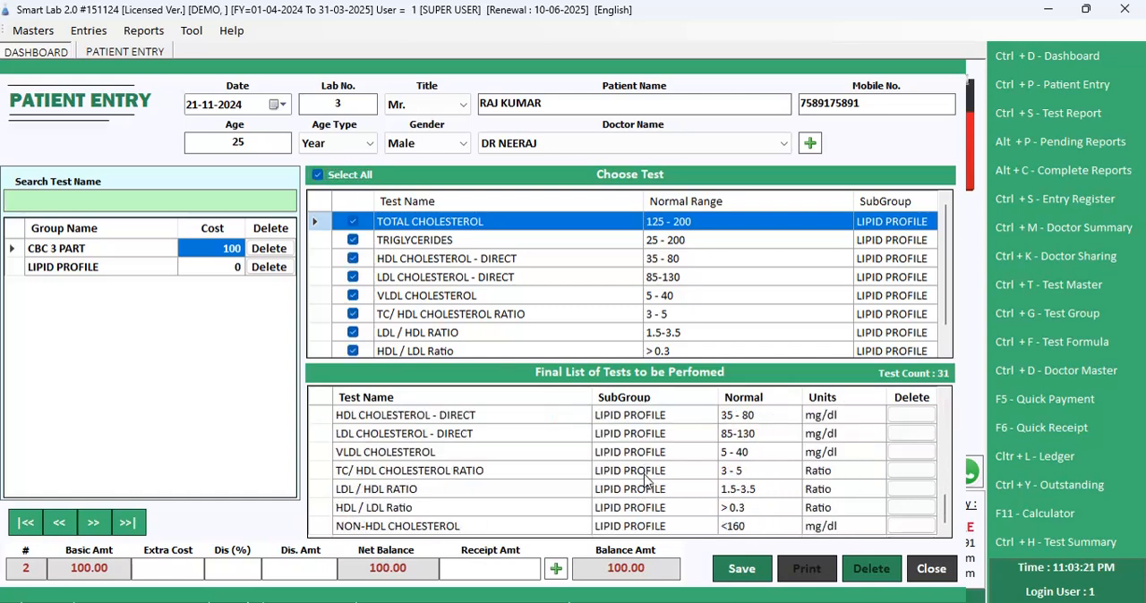
Step: Set the cost of the LIPID PROFILE group to 80
click(226, 267)
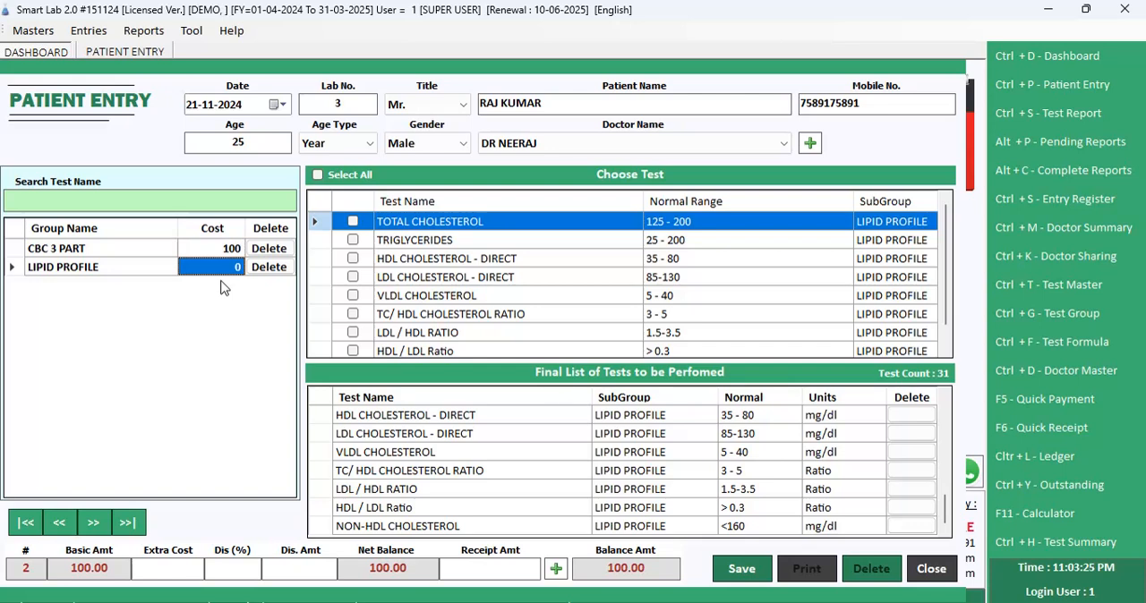
text(8)
key(Return)
key(Up)
key(Down)
Step: Look through the test costs in the Bulk Test Price Editor and close it without changing any
click(191, 30)
click(242, 182)
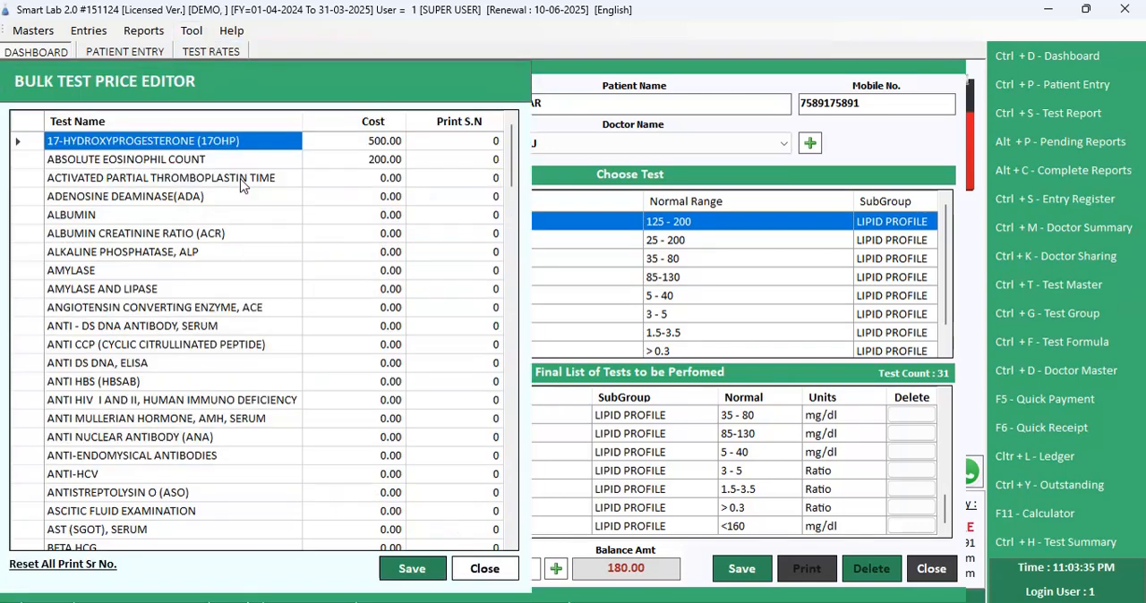
scroll(364, 188, down, 20)
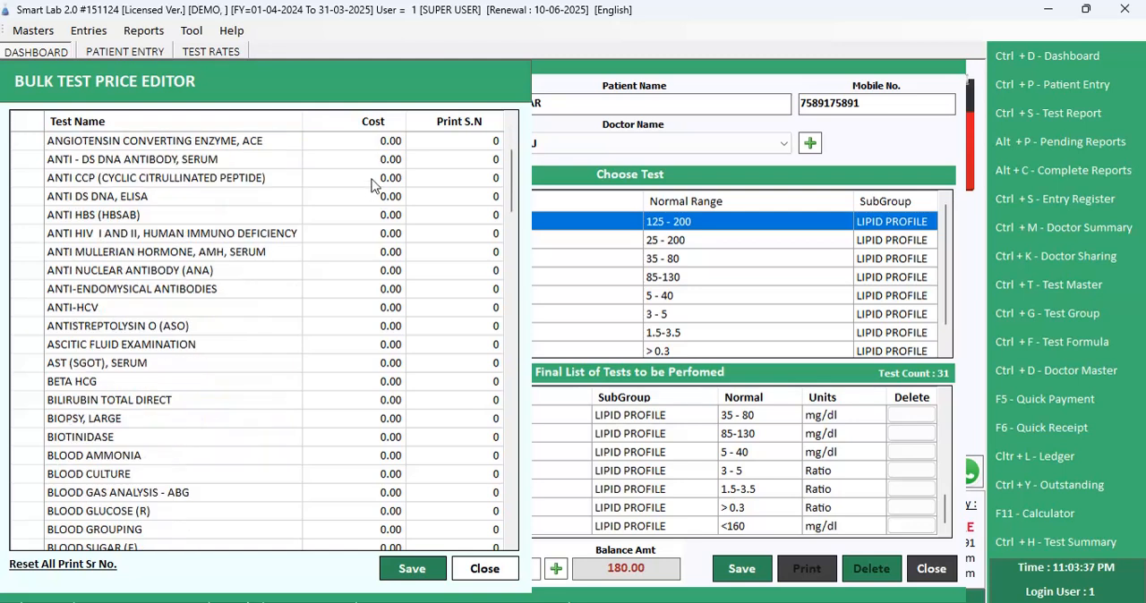
scroll(385, 310, down, 15)
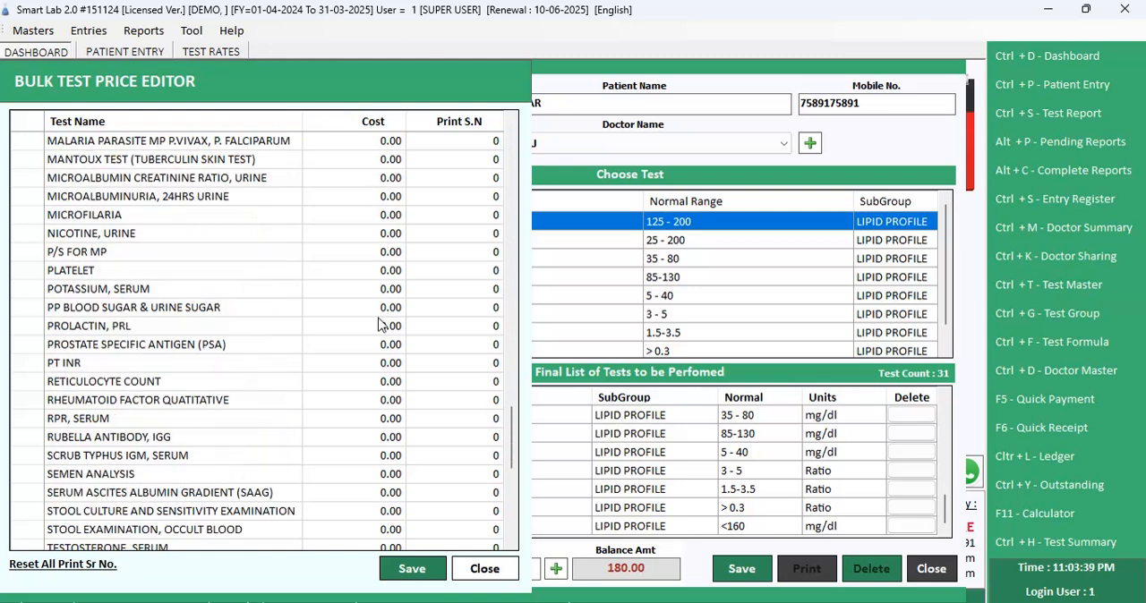
click(484, 570)
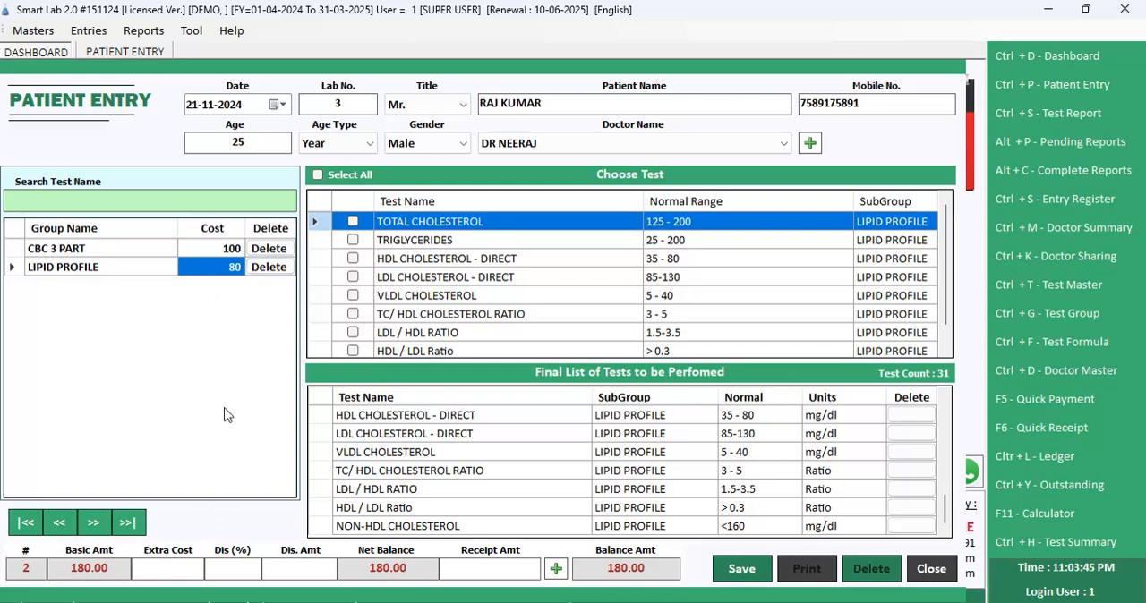
Step: Record a cash receipt of 100 in the payment options, leaving extra cost and discount blank
click(195, 567)
click(519, 570)
click(556, 571)
text(100)
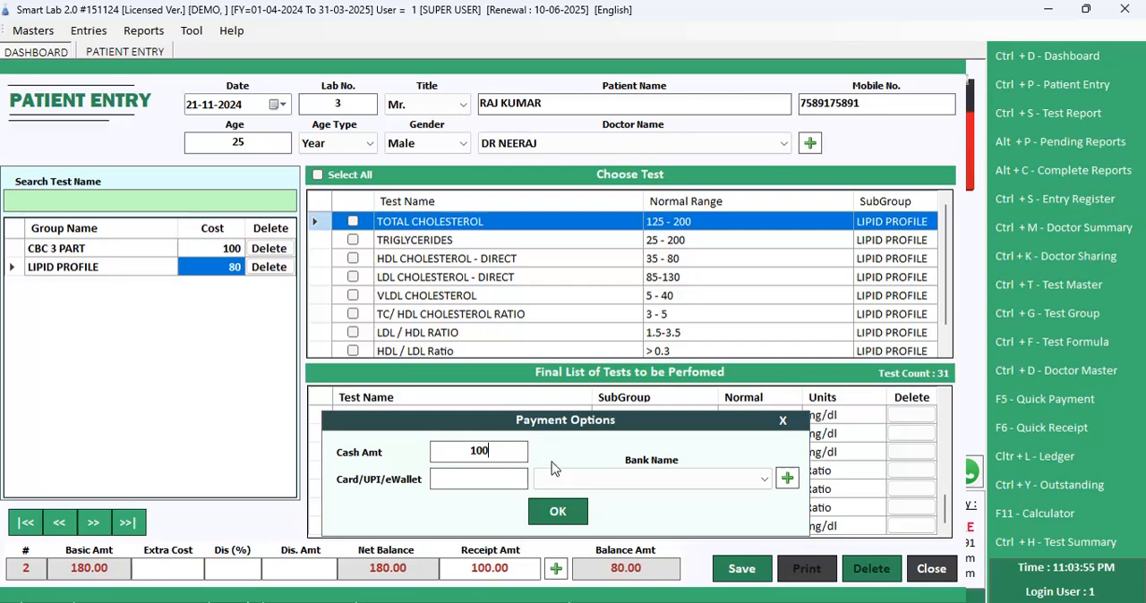
click(573, 513)
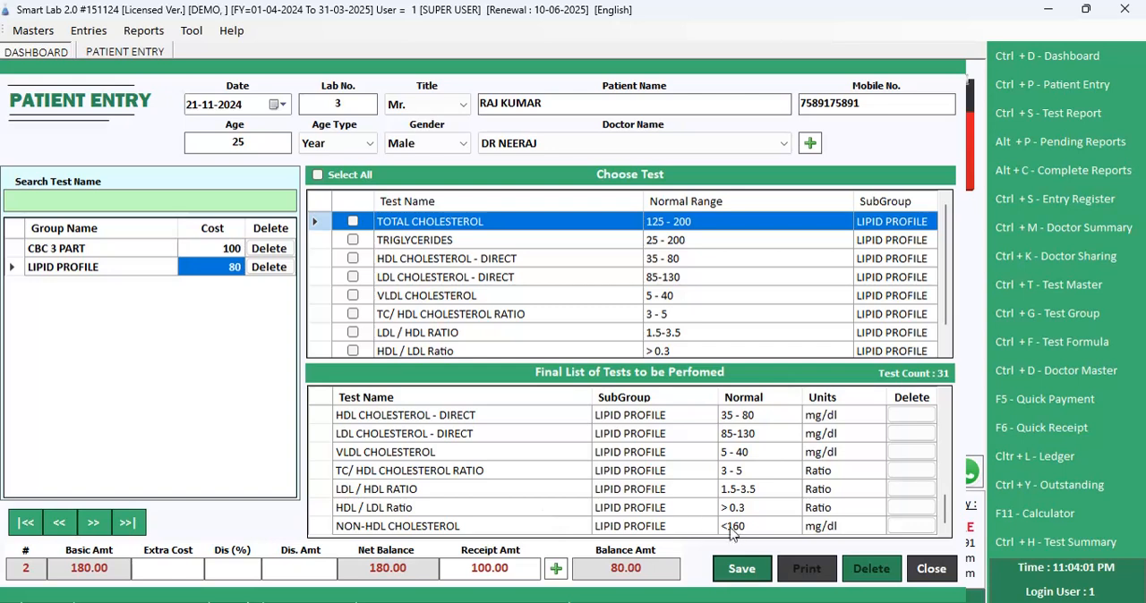
Step: Save the patient entry and open the receipt preview
click(736, 567)
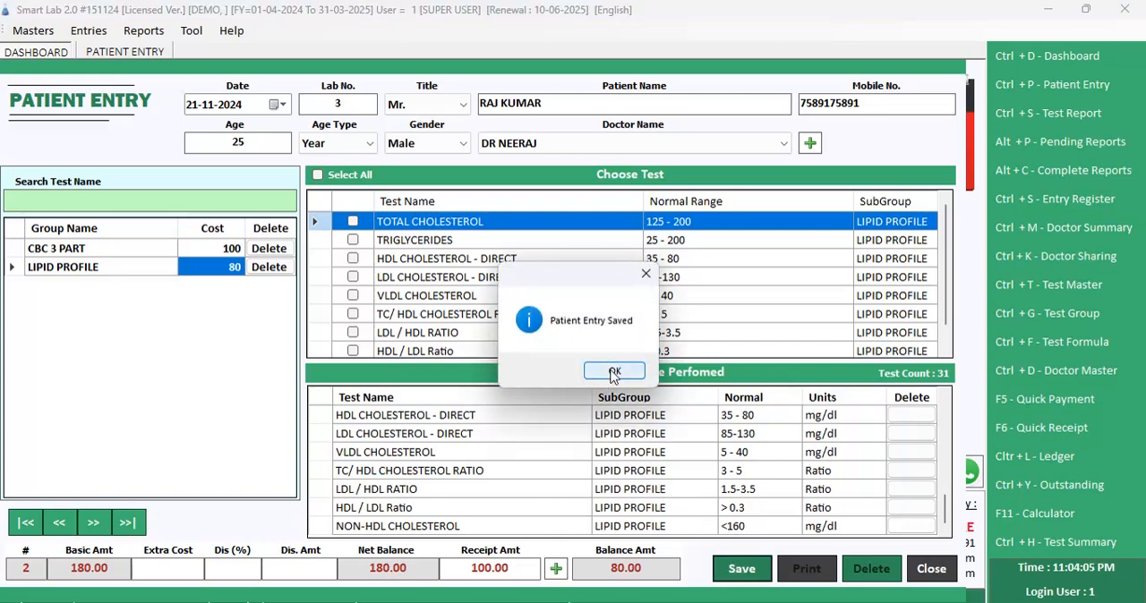
click(615, 372)
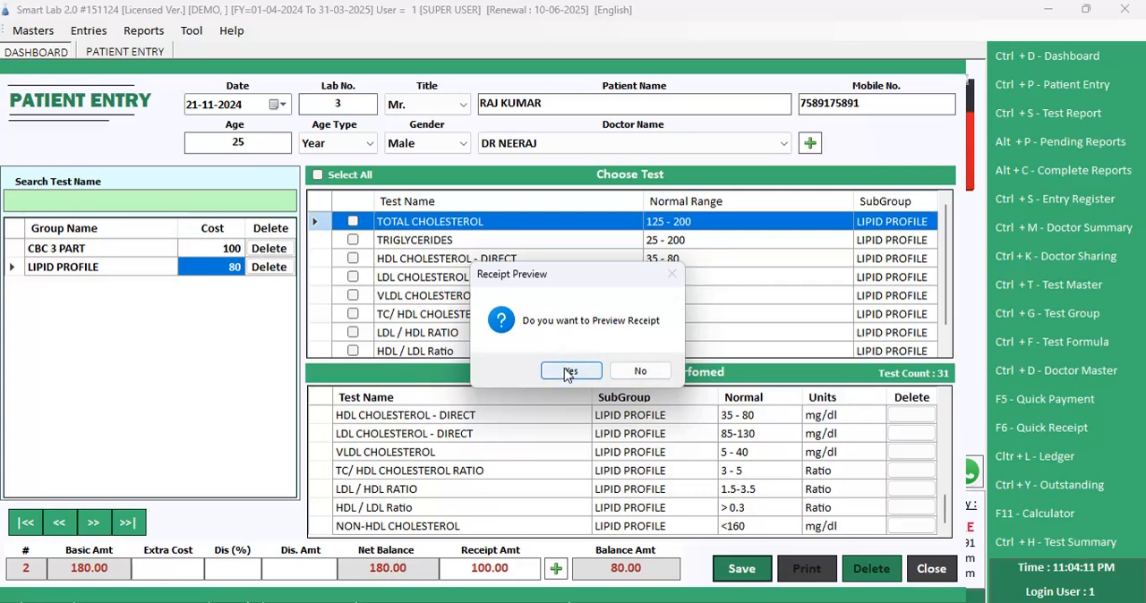
click(570, 372)
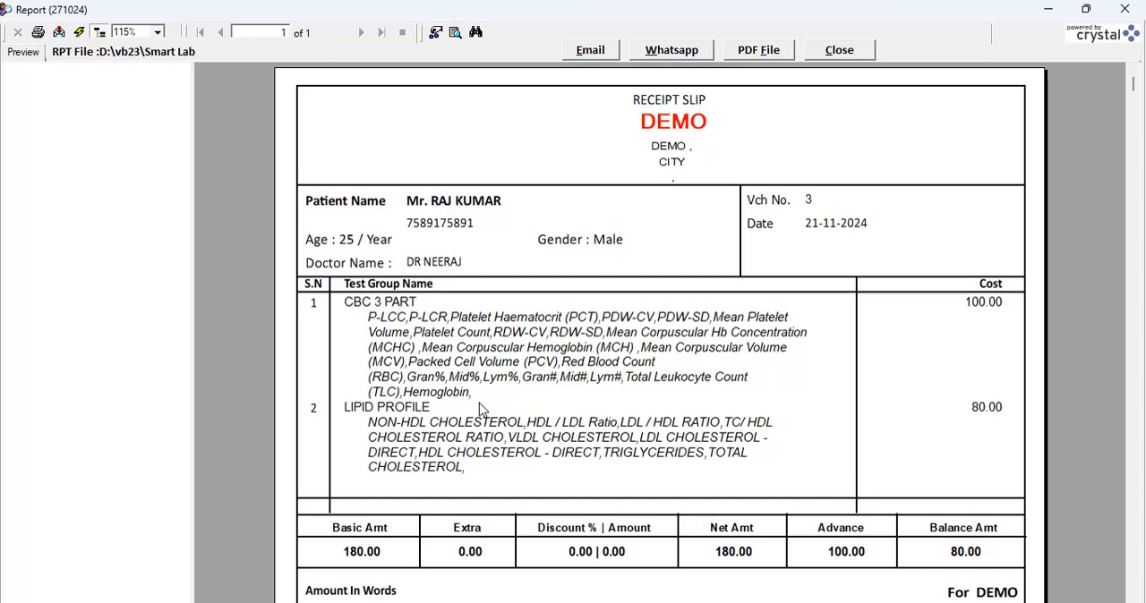
Step: Check the test groups and amounts on the receipt slip, and close the preview and the patient entry form
click(479, 405)
click(497, 552)
click(807, 555)
click(839, 50)
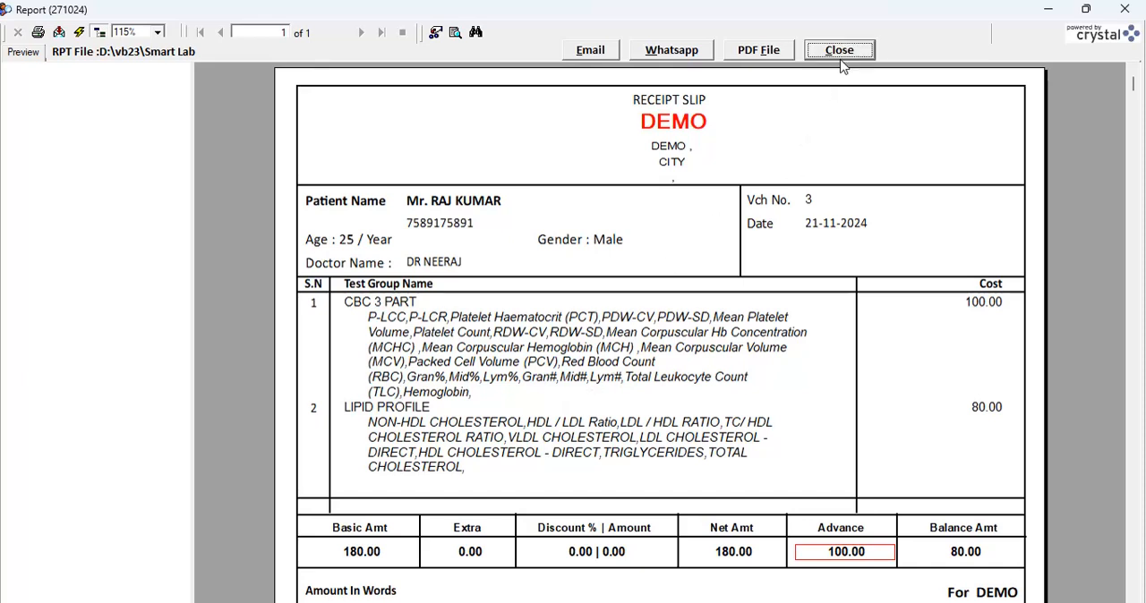
click(931, 569)
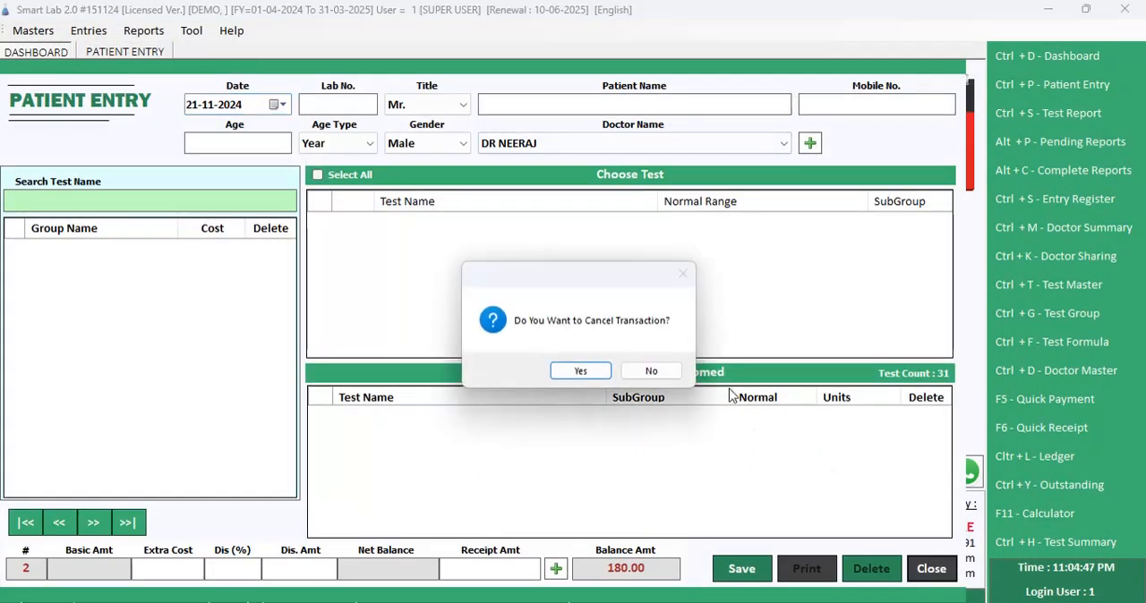
key(Return)
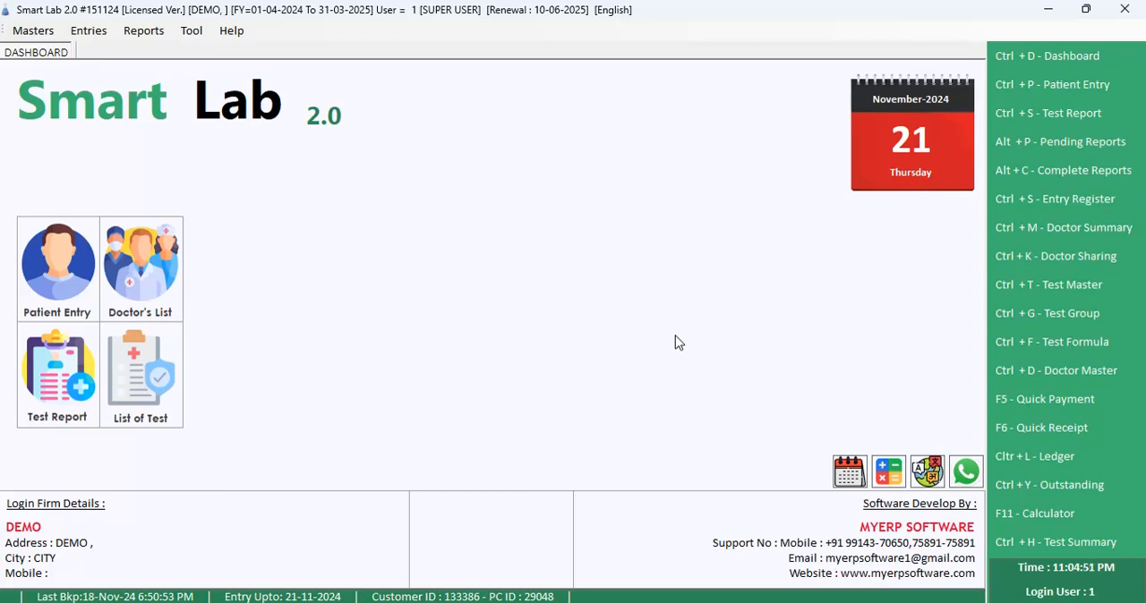
Step: Open the test reports list, view the completed reports and switch back to the pending ones
click(93, 35)
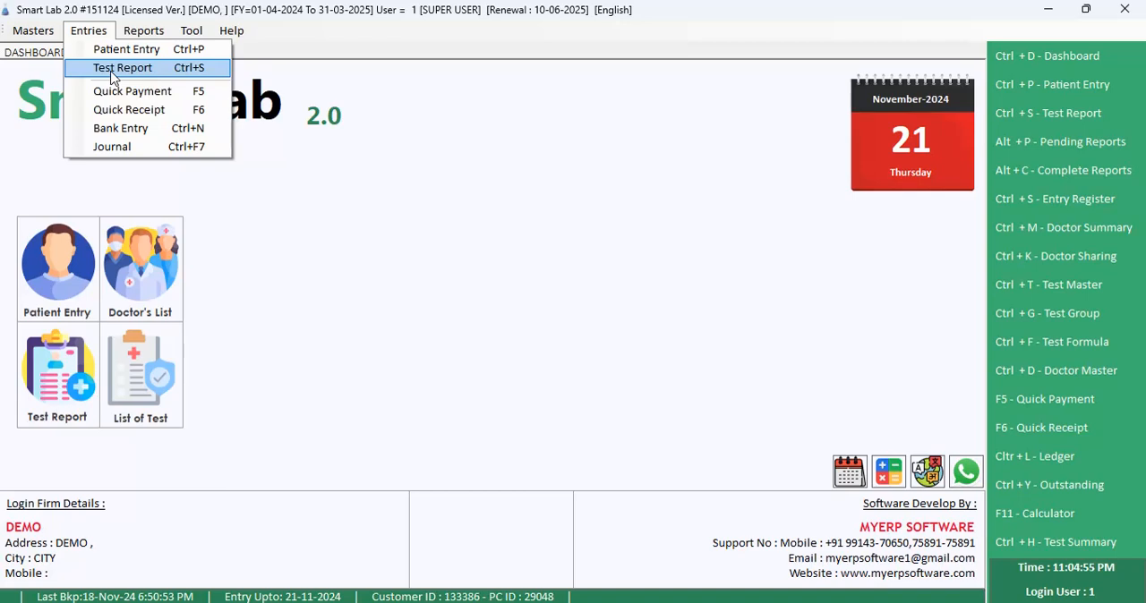
click(113, 72)
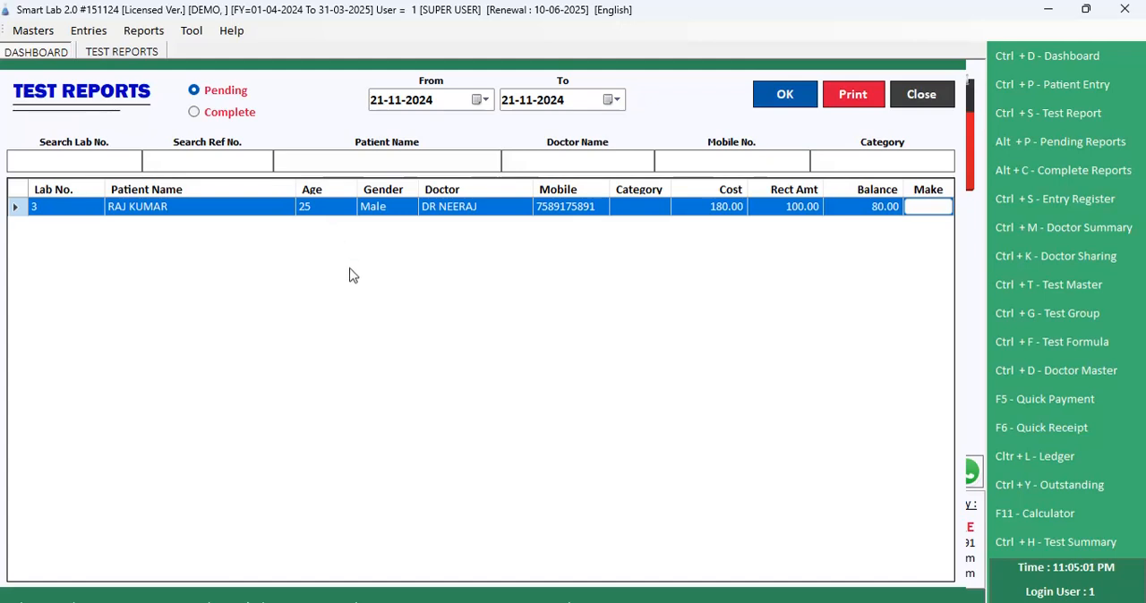
click(242, 123)
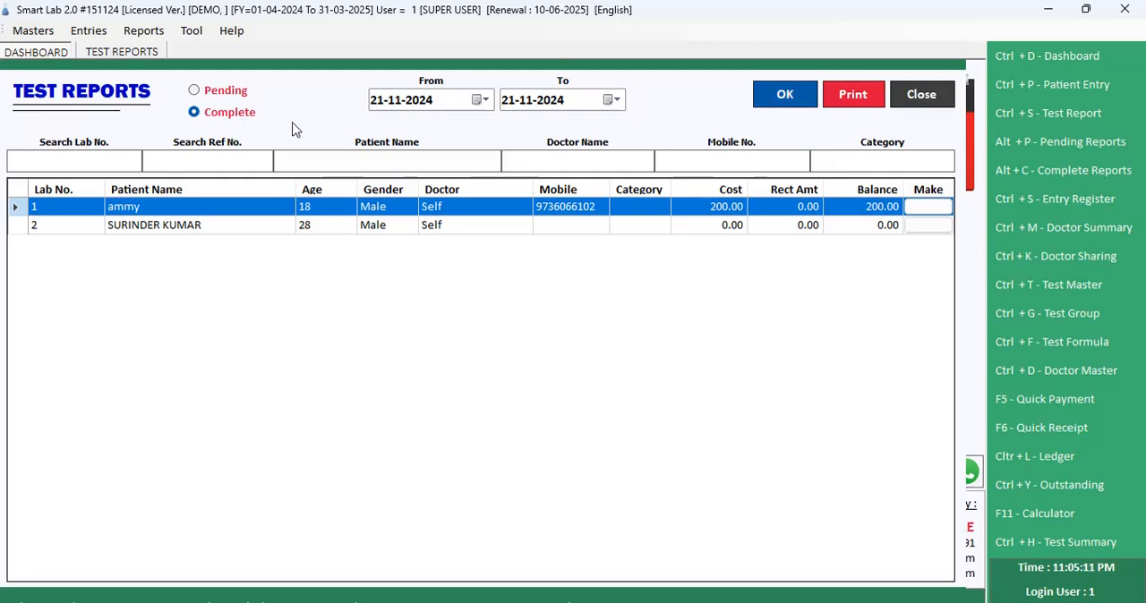
click(245, 98)
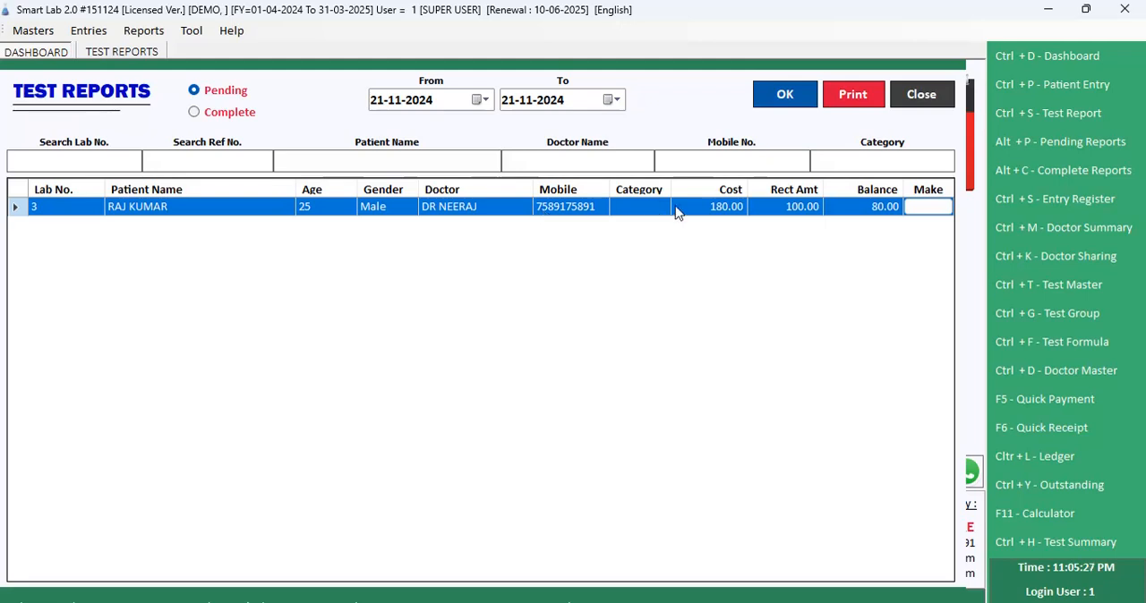
Step: Open the pending report for lab number 3 and enter 12.5 as the Hemoglobin result
click(933, 211)
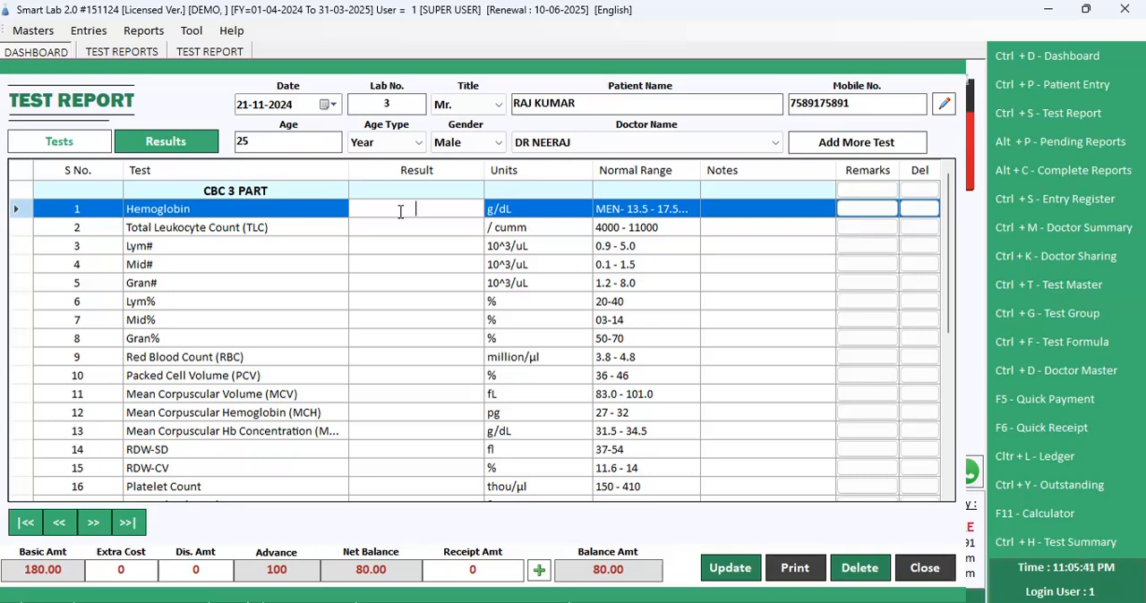
text(12.5)
key(Return)
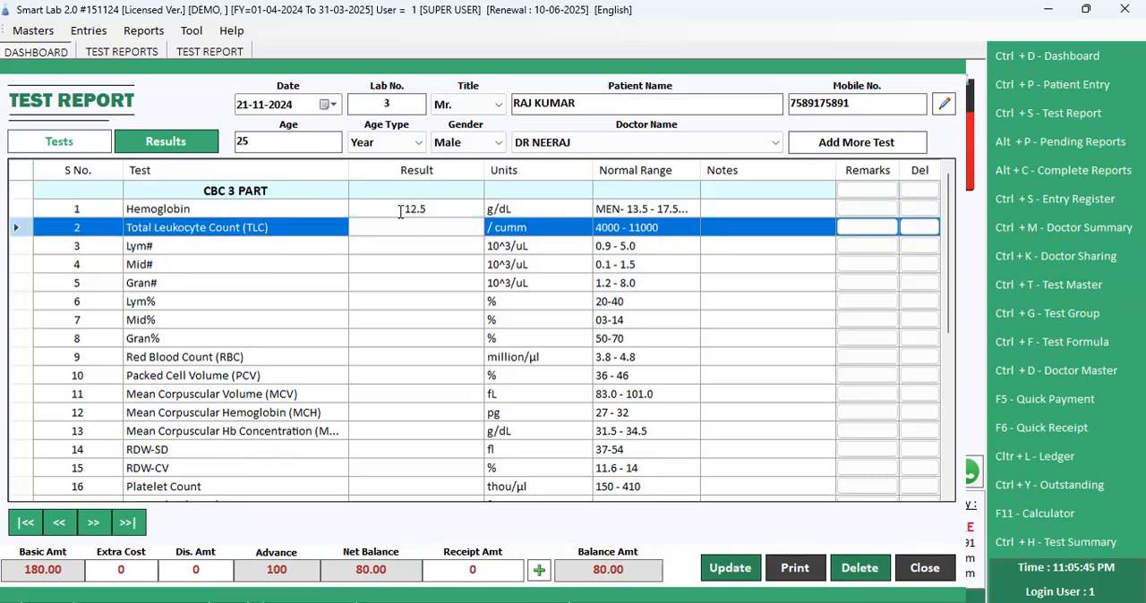
Step: Enter the CBC results 5000 for Total Leukocyte Count, 1 for Lym# and 2 for Mid#
text(5000)
key(Return)
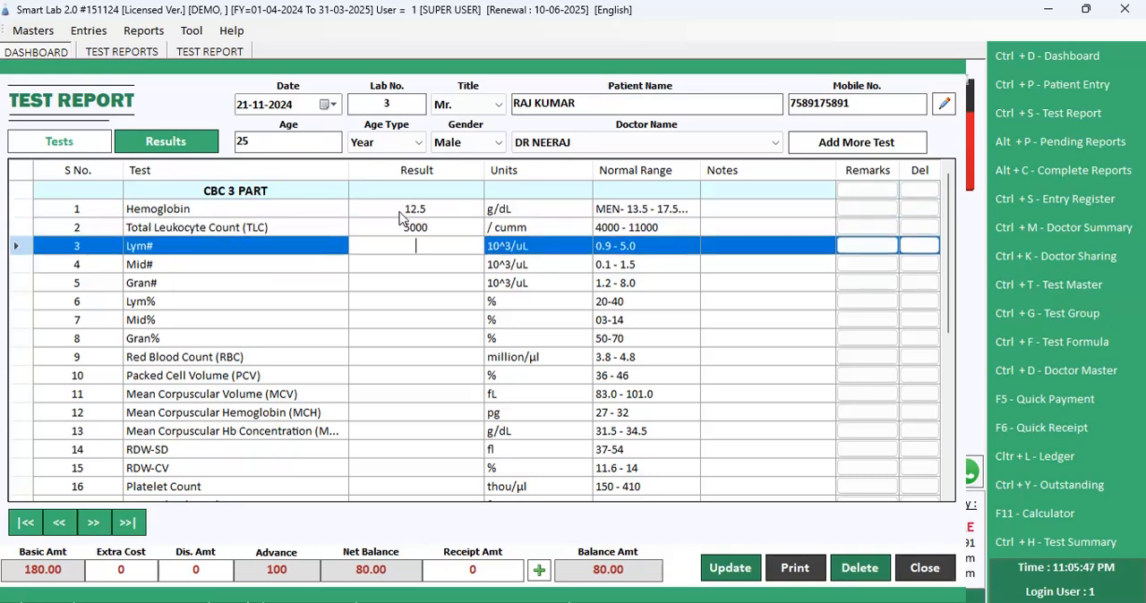
text(1)
key(Return)
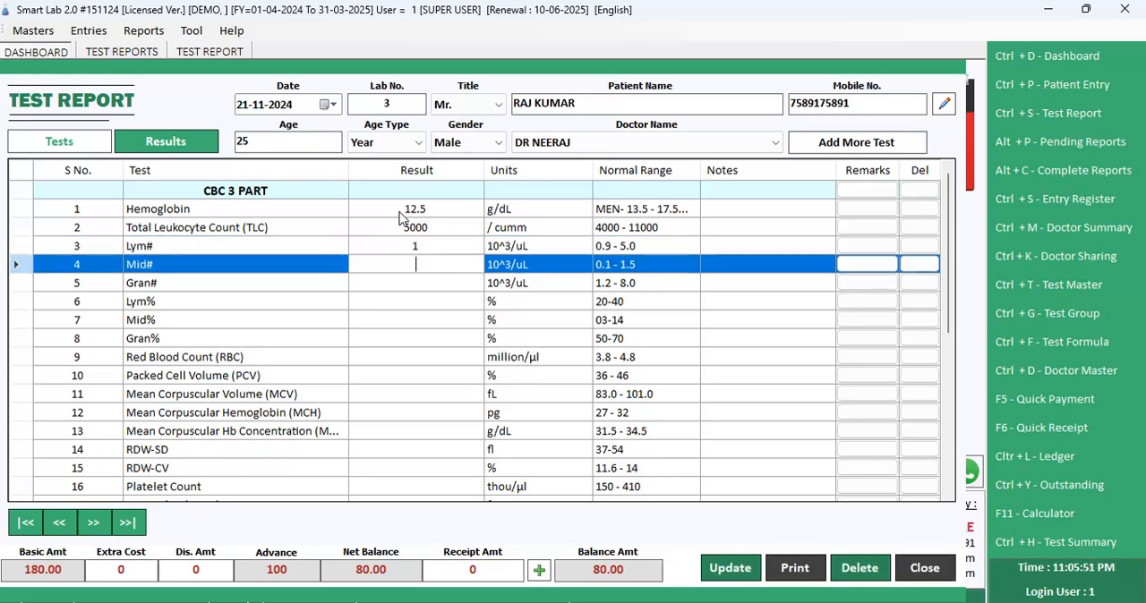
text(2)
key(Return)
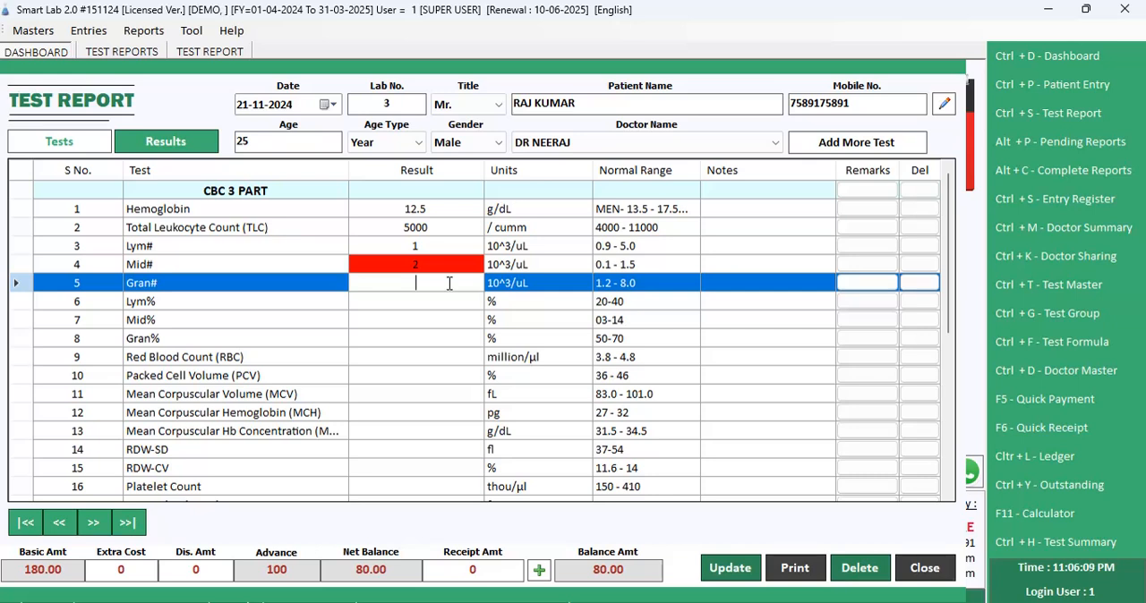
Step: Enter the results 5 for Gran#, 5 for Lym%, 6 for Mid%, 5 for Gran% and 415 for Red Blood Count
text(5)
key(Return)
text(5)
key(Return)
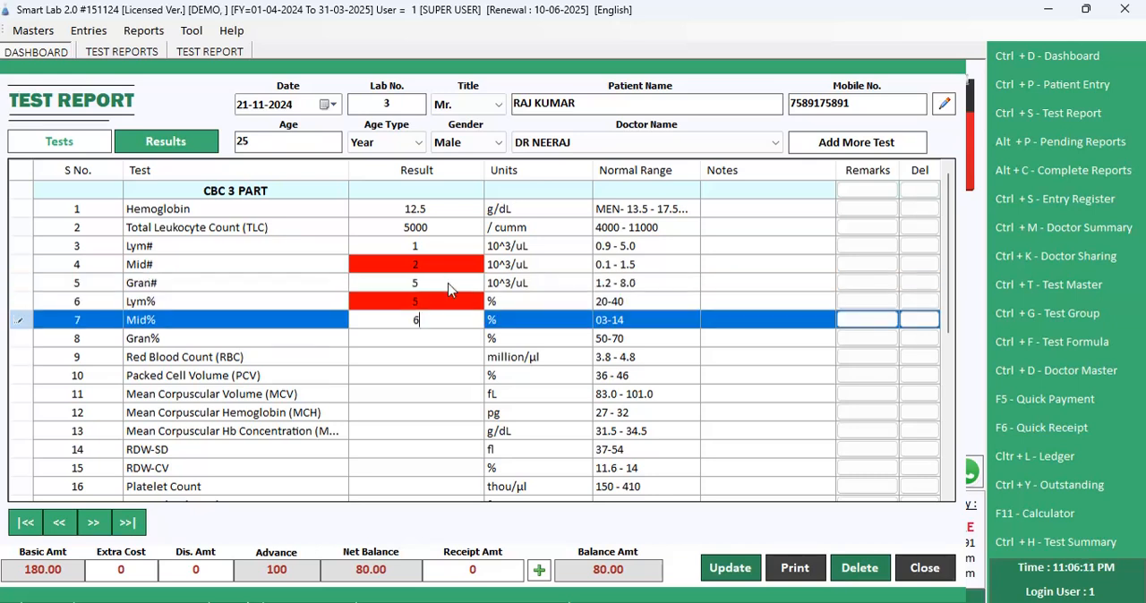
text(6)
key(Return)
text(5)
key(Return)
text(415)
key(Return)
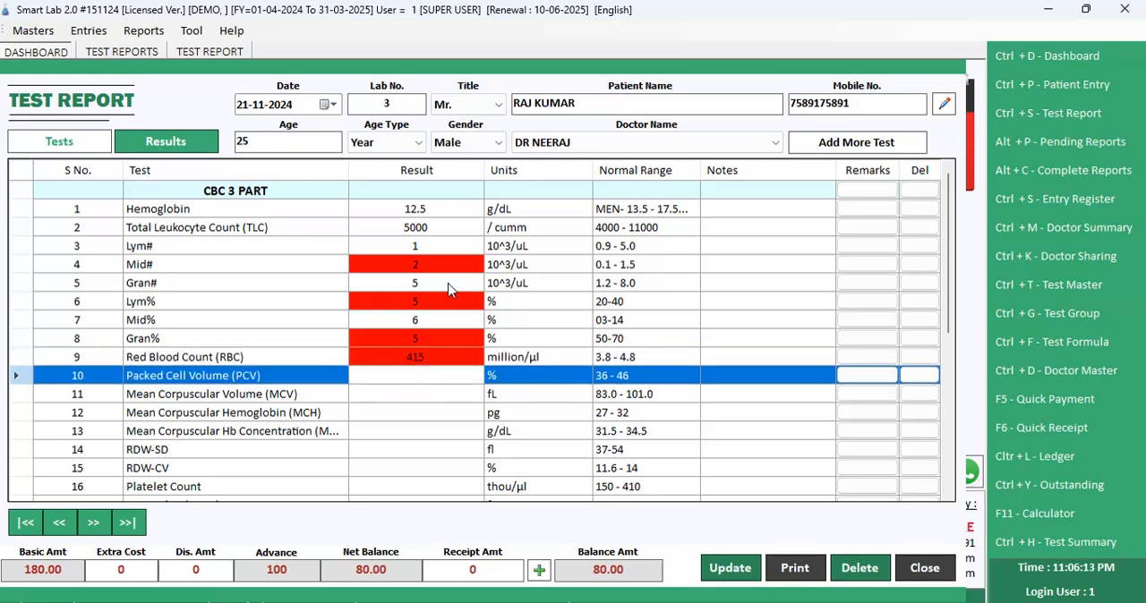
Step: Leave the remaining CBC 3 PART results blank and enter 25 as the Total Cholesterol result in the Lipid Profile group
key(Return)
key(Return)
key(Return)
key(Return)
key(Return)
key(Return)
key(Return)
key(Return)
key(Return)
key(Return)
key(Return)
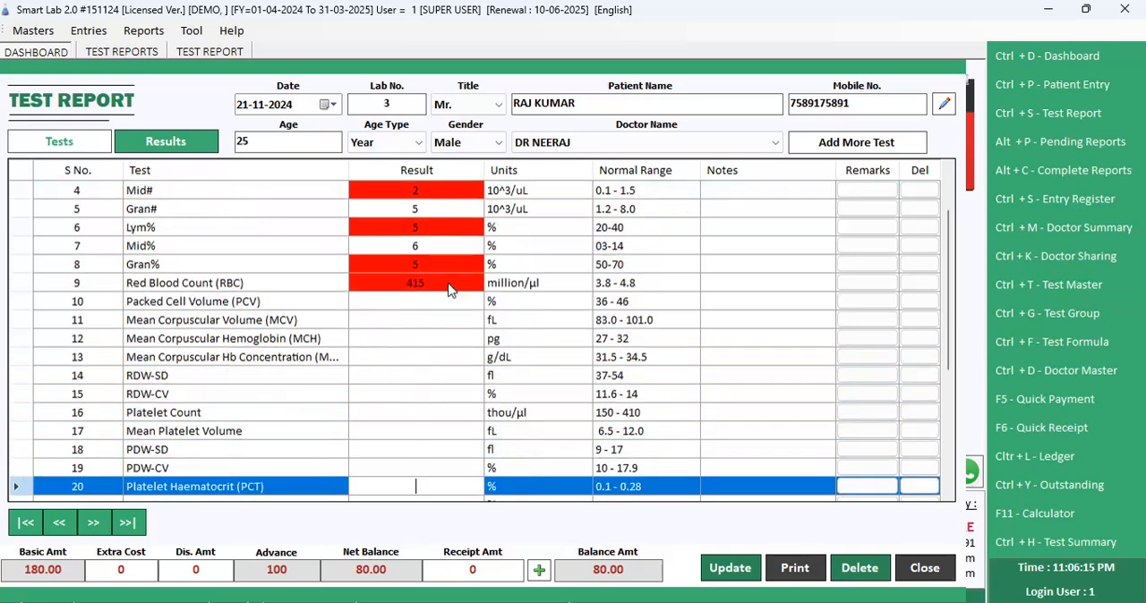
key(Return)
key(Return)
key(Return)
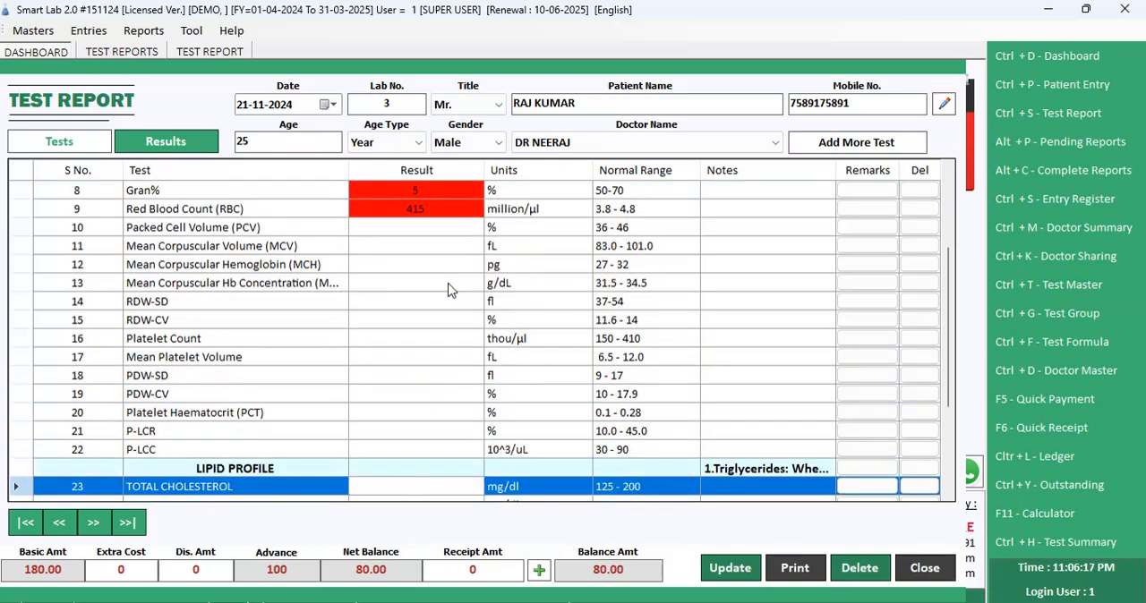
text(25)
Step: Enter the Lipid Profile results 60 for Triglycerides, 80 for HDL, 50 for LDL and 60 for VLDL Cholesterol
key(Return)
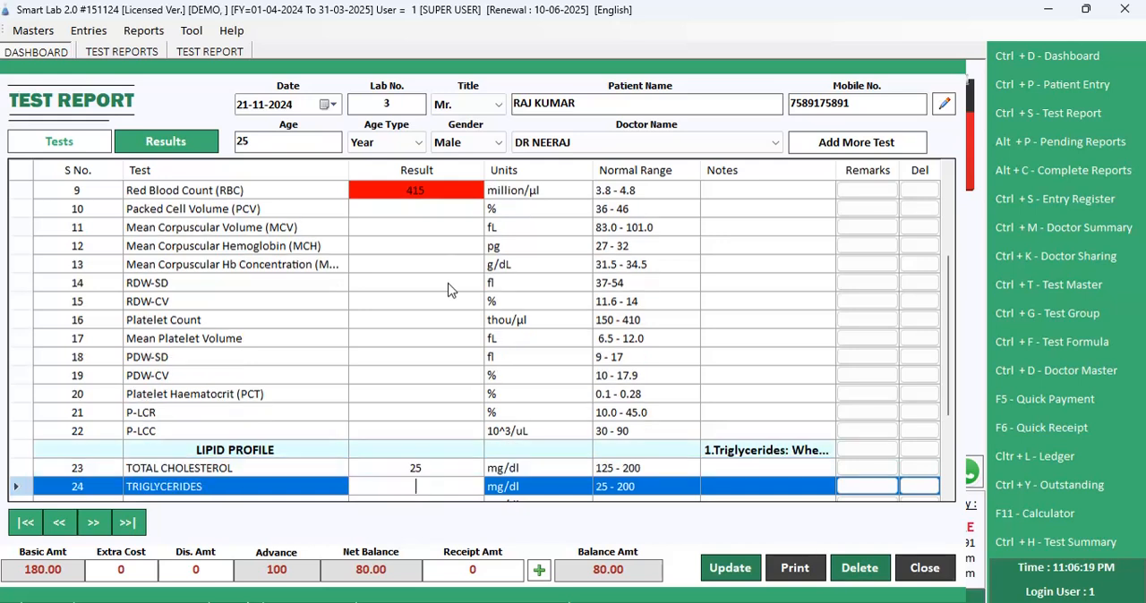
text(60)
key(Return)
text(80)
key(Return)
text(50)
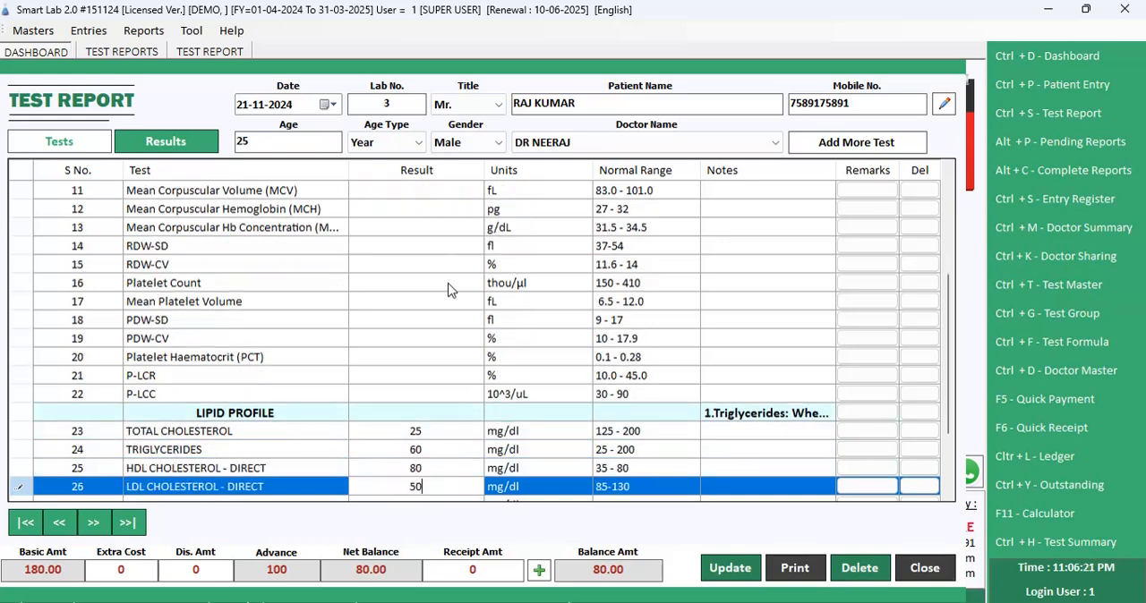
key(Return)
text(60)
key(Return)
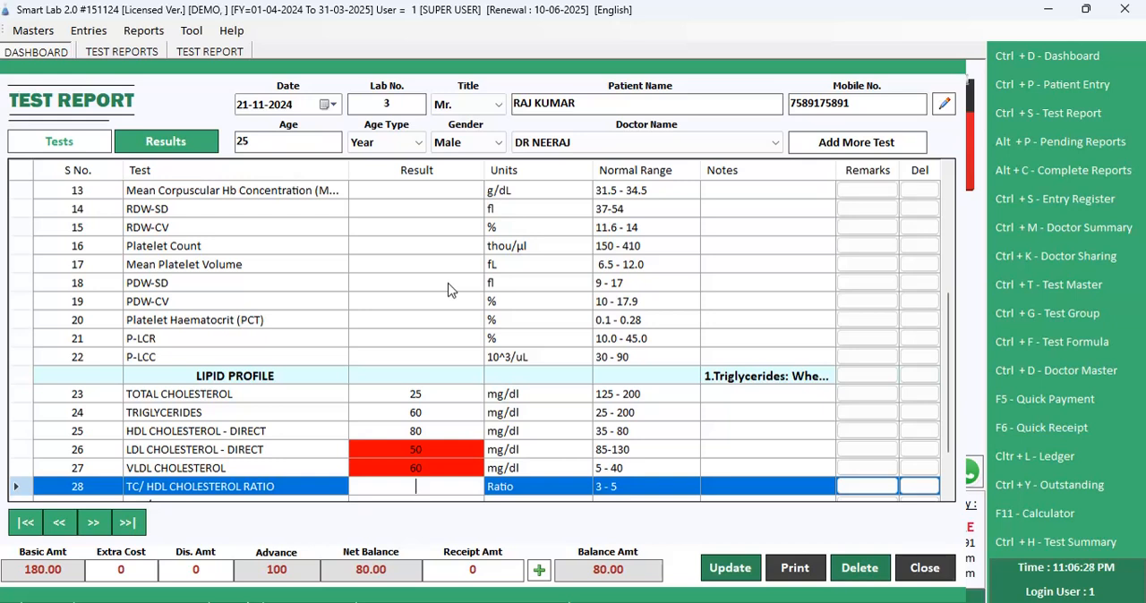
Step: Open the test formula form to view its group, test and expression fields, and close it
click(44, 32)
click(94, 185)
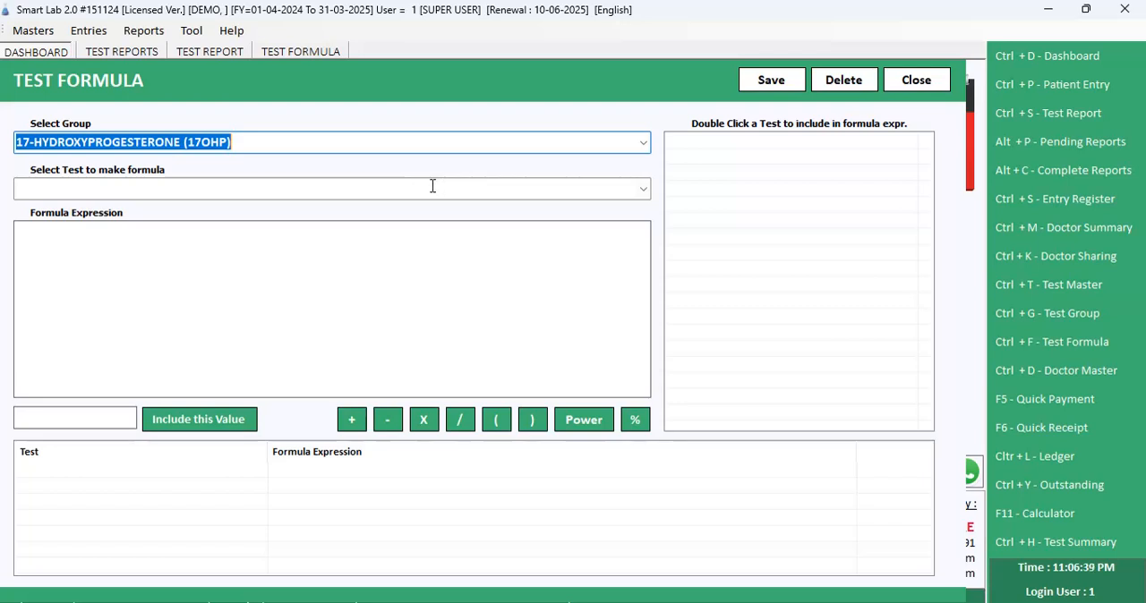
click(927, 80)
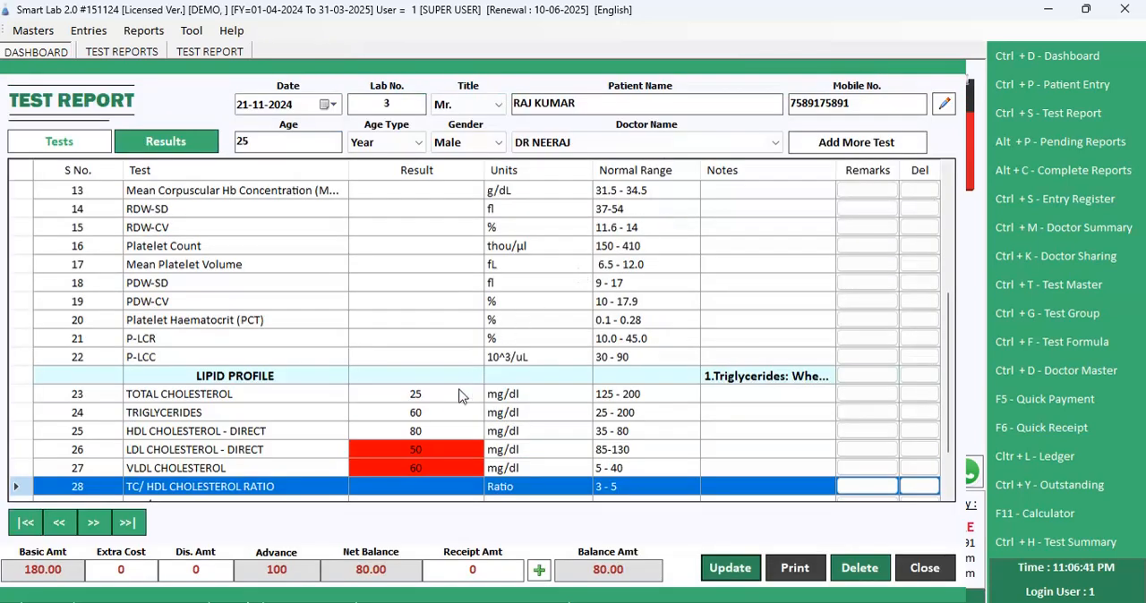
click(451, 395)
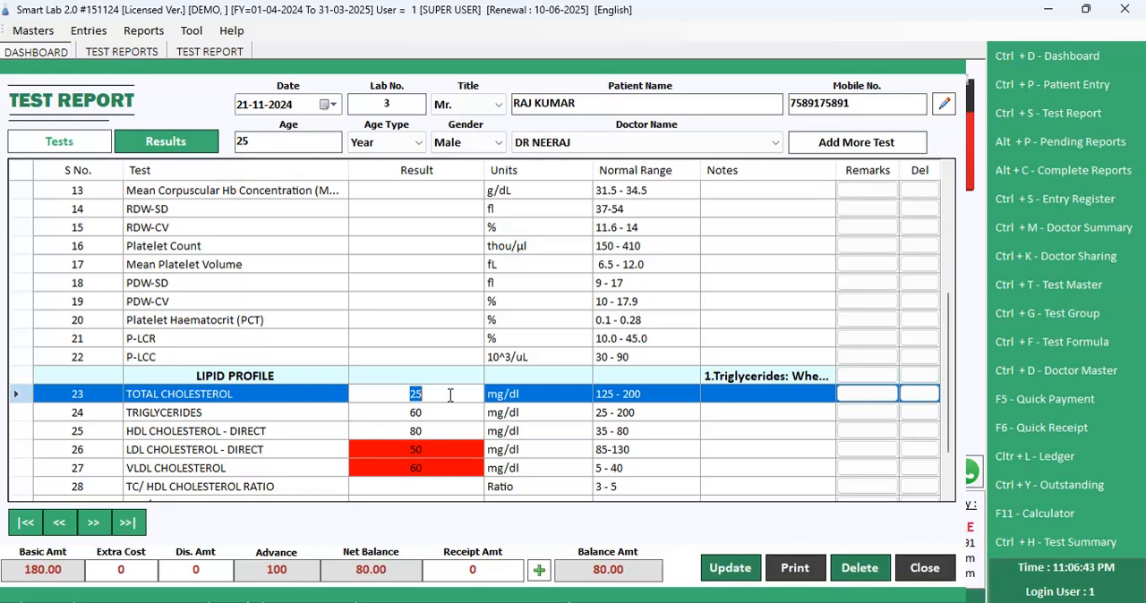
scroll(450, 395, down, 1)
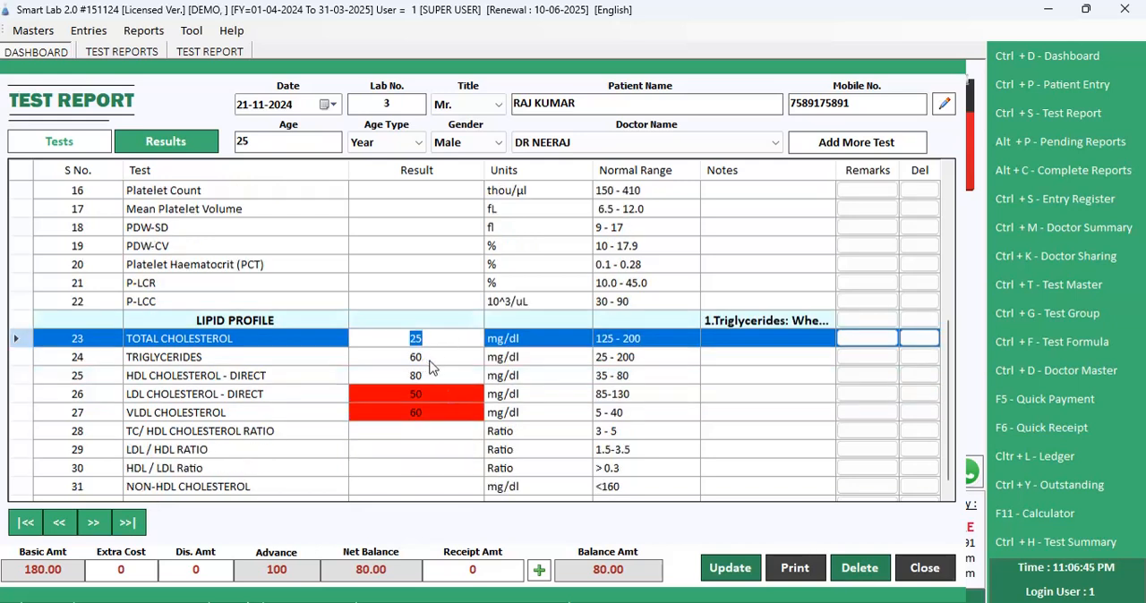
click(429, 362)
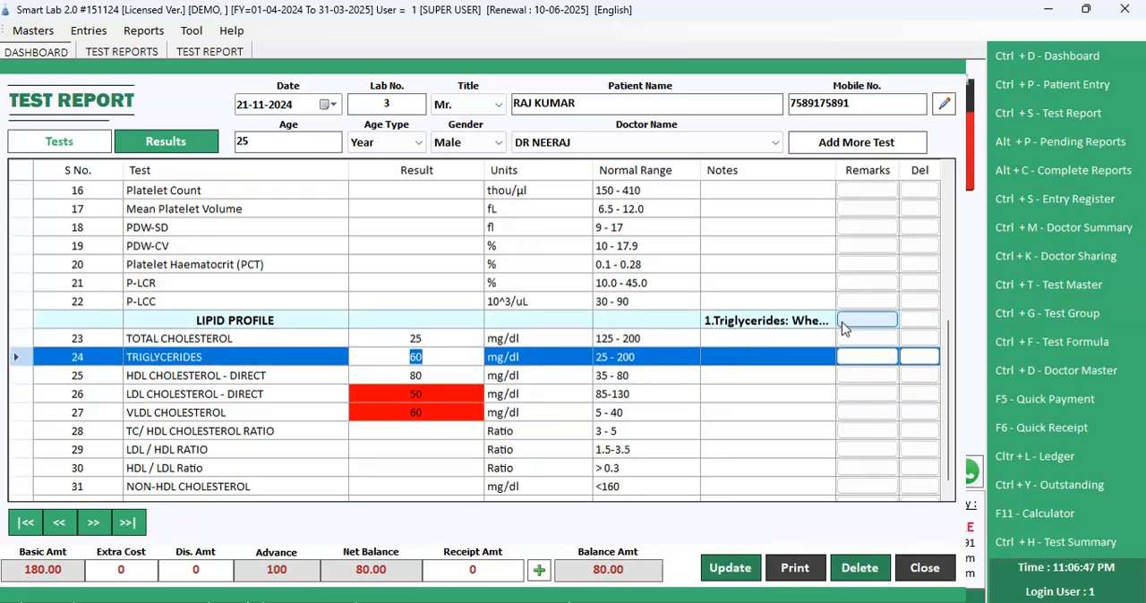
Step: Append the line FDFDFDFDSFDSFDSFDSF below the LDL-Cholesterol paragraph in the Lipid Profile group's remarks and confirm the text
click(843, 322)
click(385, 304)
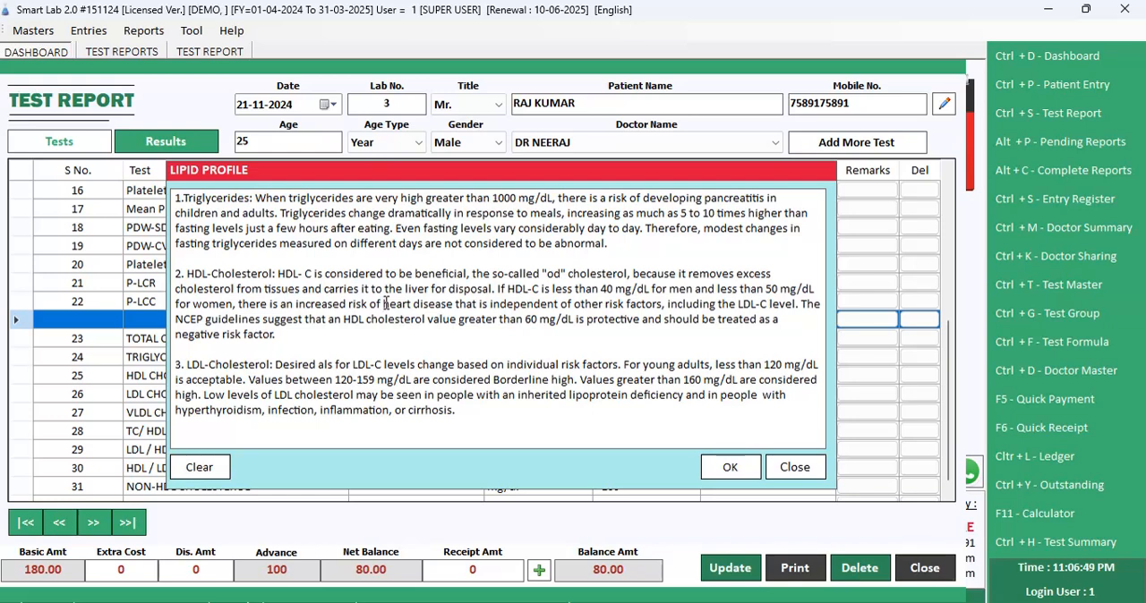
key(Up)
key(Up)
key(Up)
key(Down)
key(Down)
key(Down)
key(Down)
key(Down)
key(Down)
key(Down)
key(Down)
key(Down)
key(Down)
key(End)
key(Return)
key(Return)
text(FDFDFDFDSFDSFDSFDSF)
scroll(462, 331, down, 1)
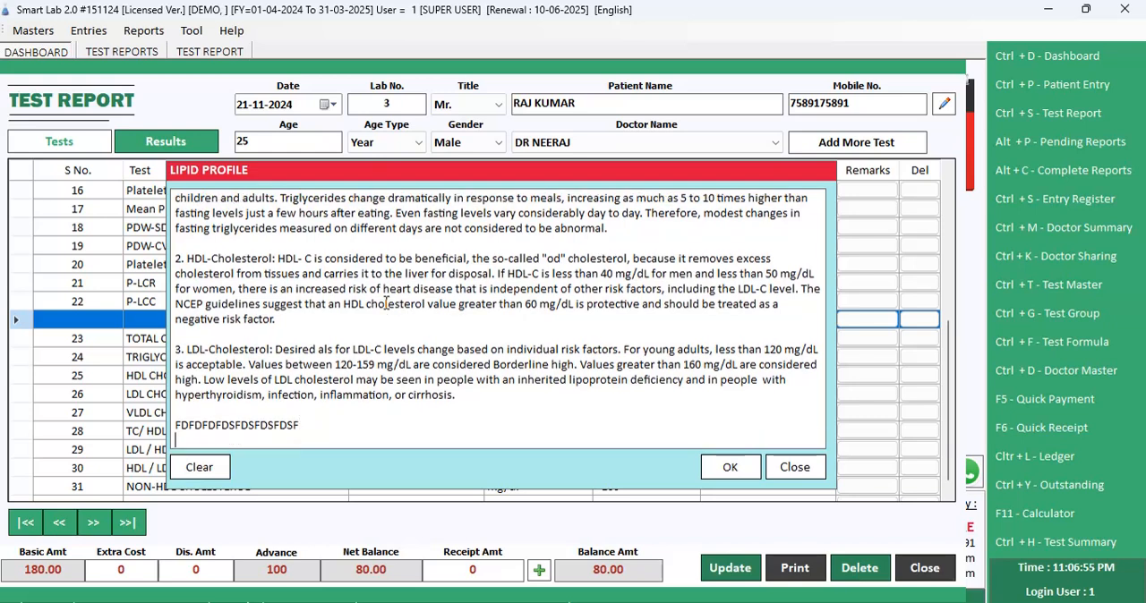
click(729, 467)
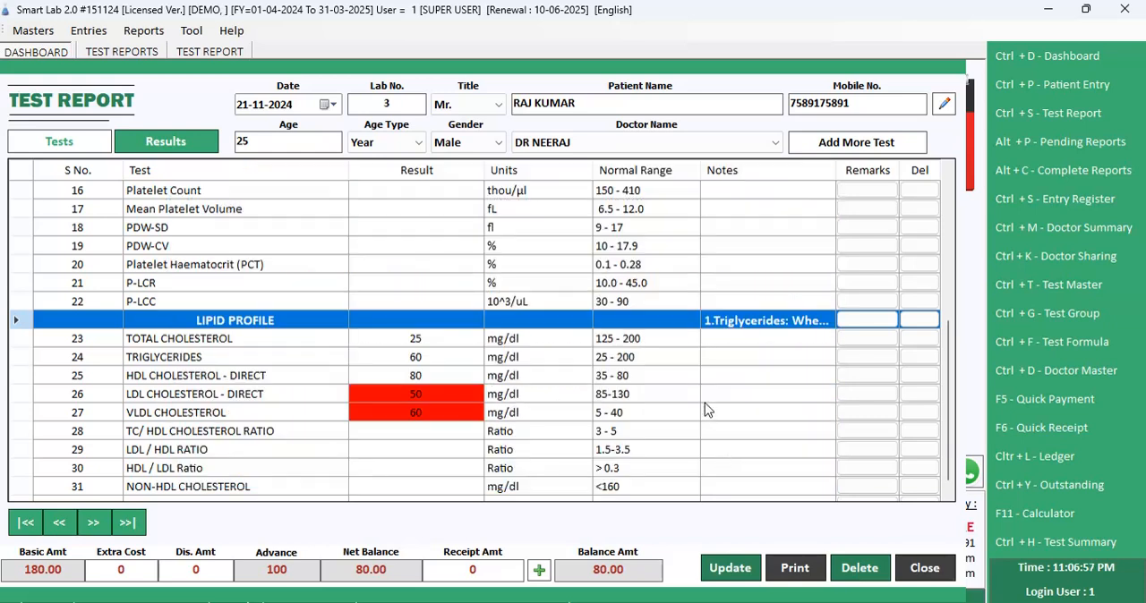
Step: Save the test report with the remaining ratio results blank and open its print options
scroll(447, 364, down, 1)
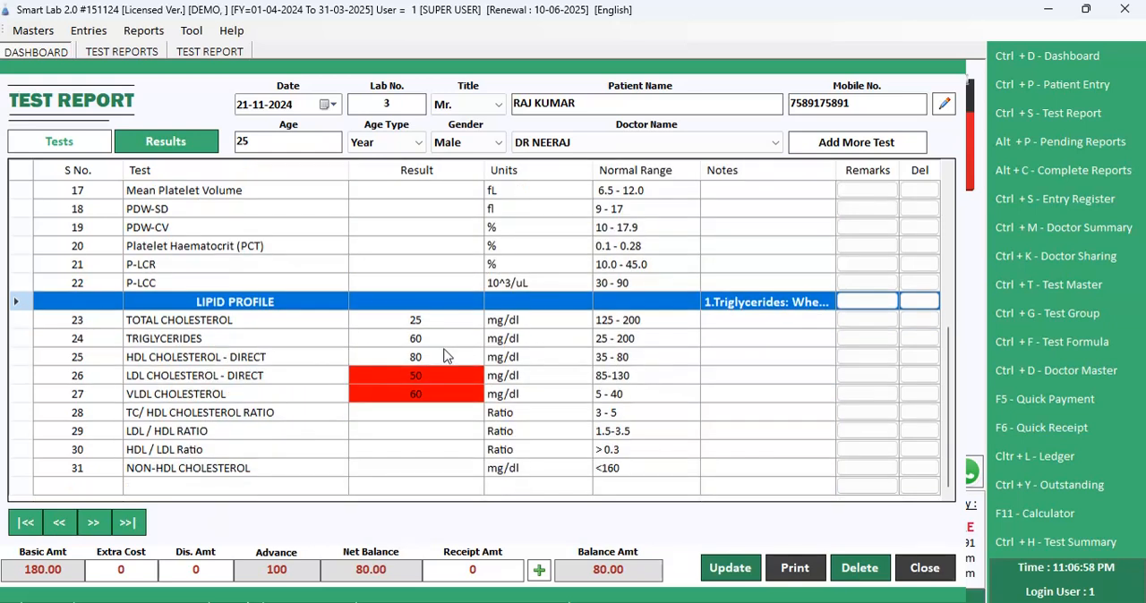
click(412, 415)
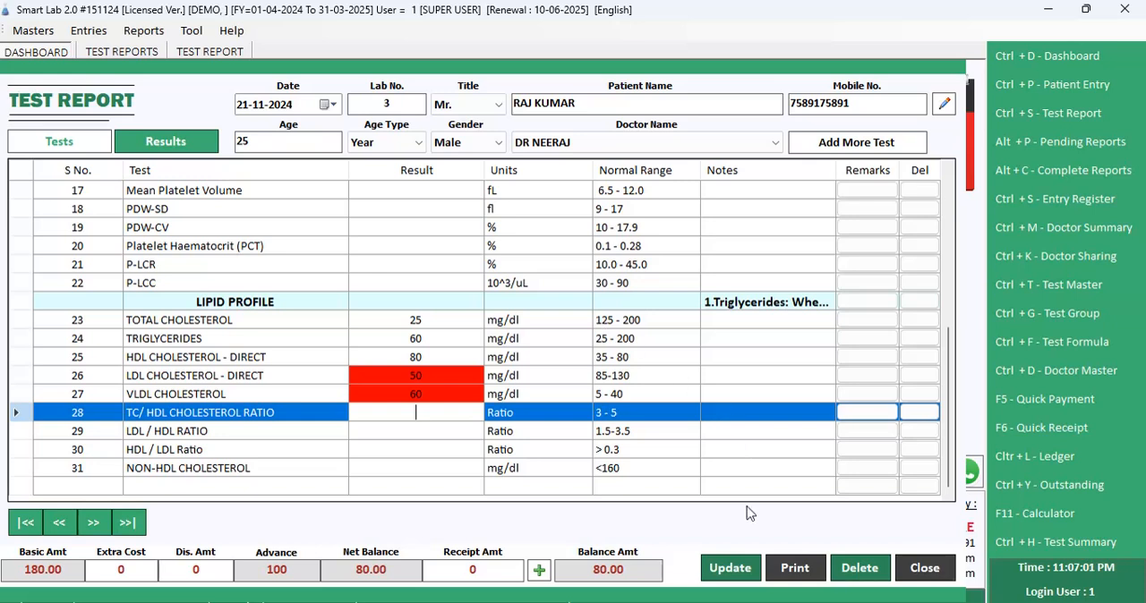
click(730, 572)
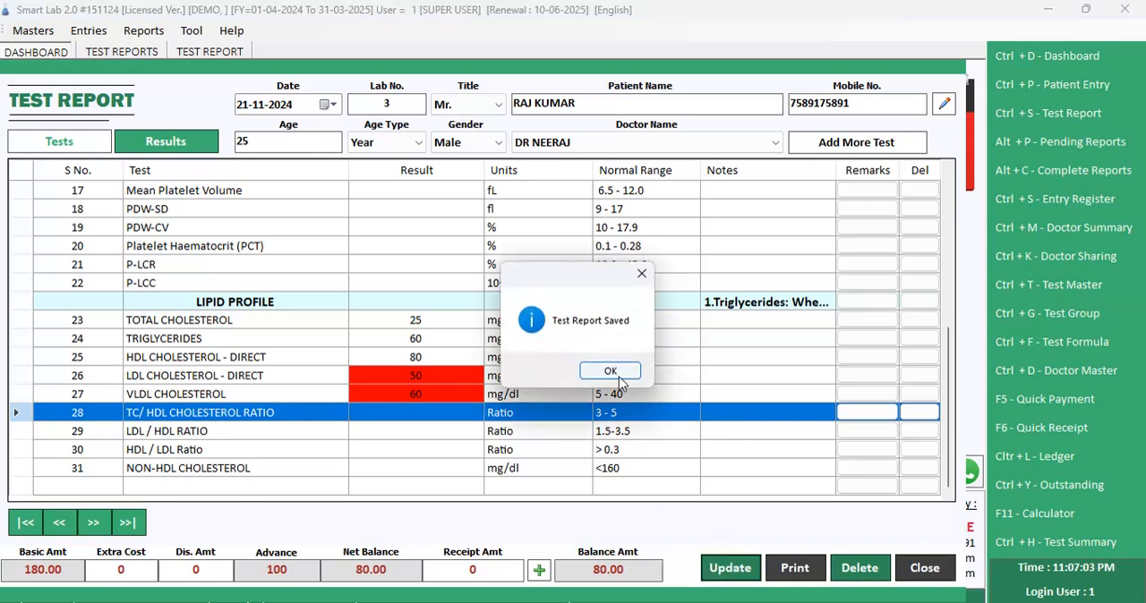
click(610, 372)
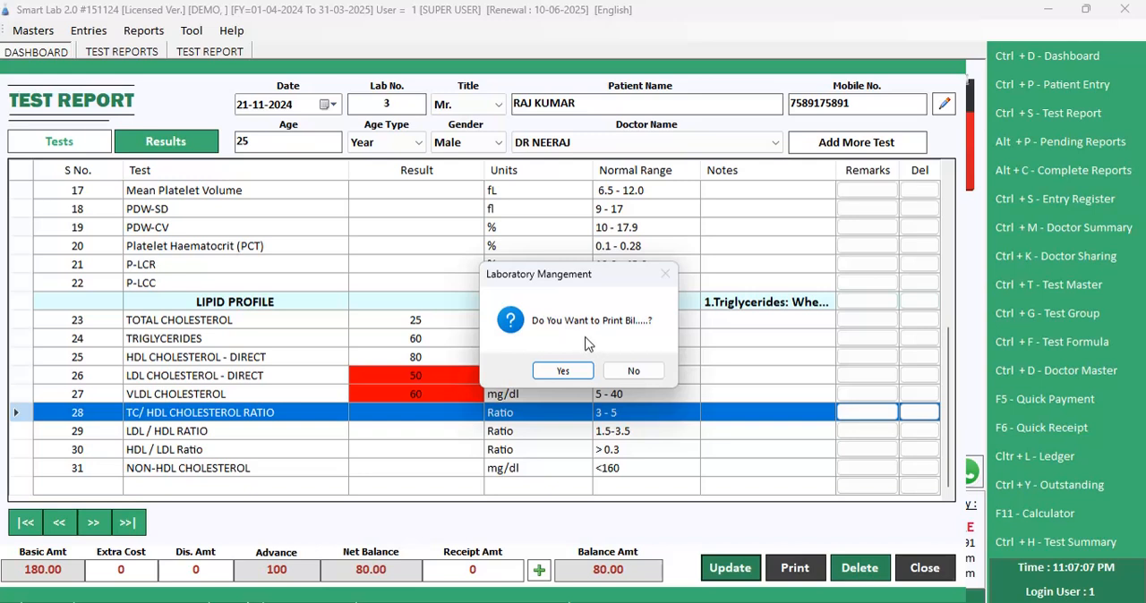
click(580, 371)
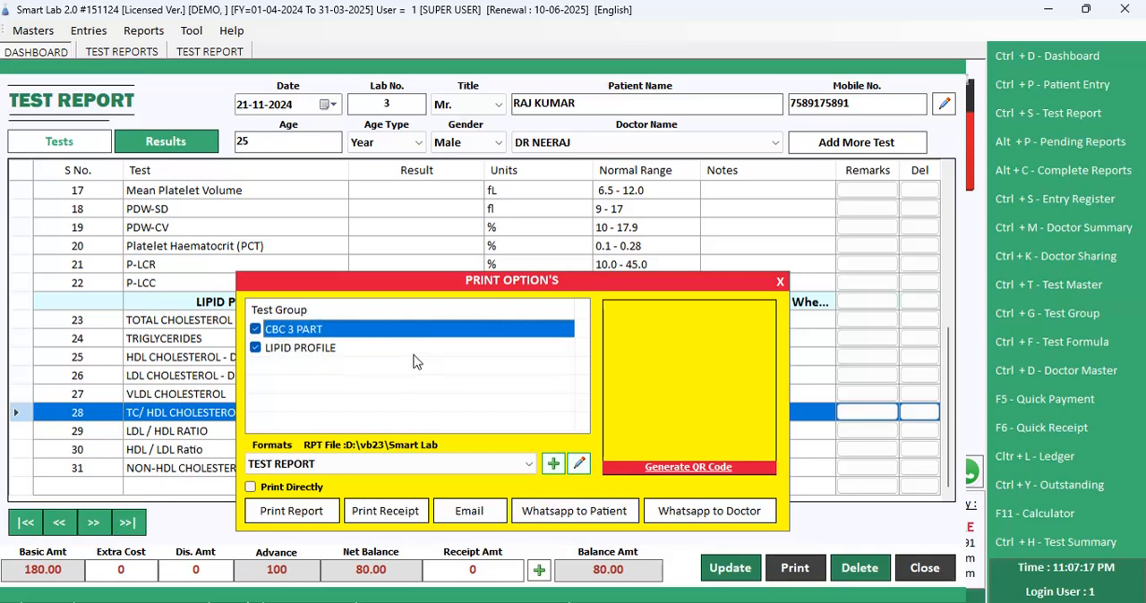
Step: Deselect and reselect the LIPID PROFILE test group, and open the report preview with both groups included
click(256, 348)
click(327, 352)
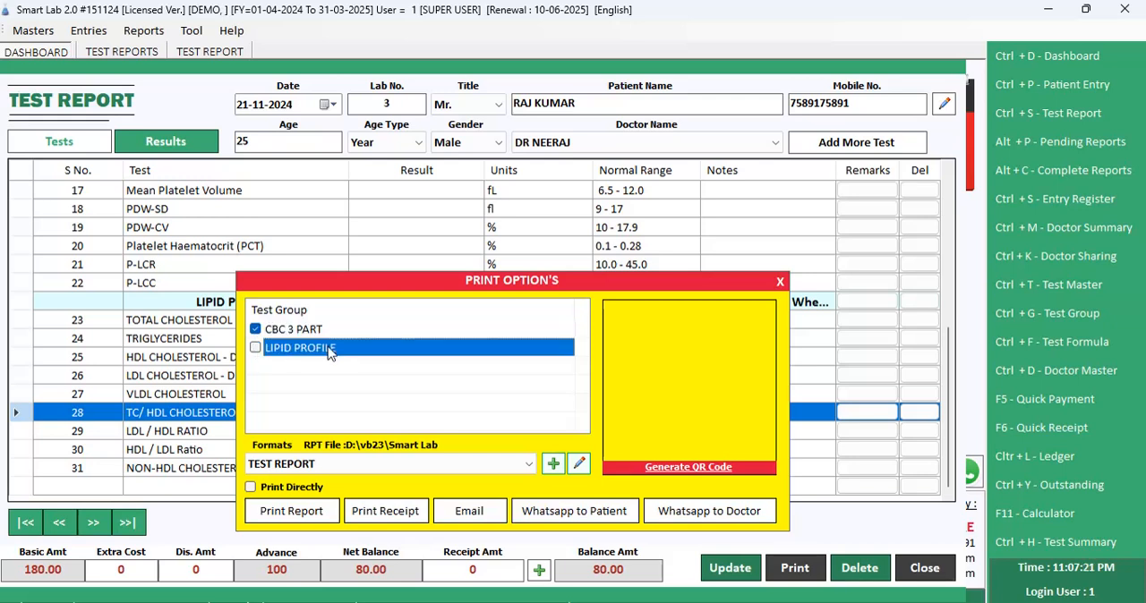
click(256, 347)
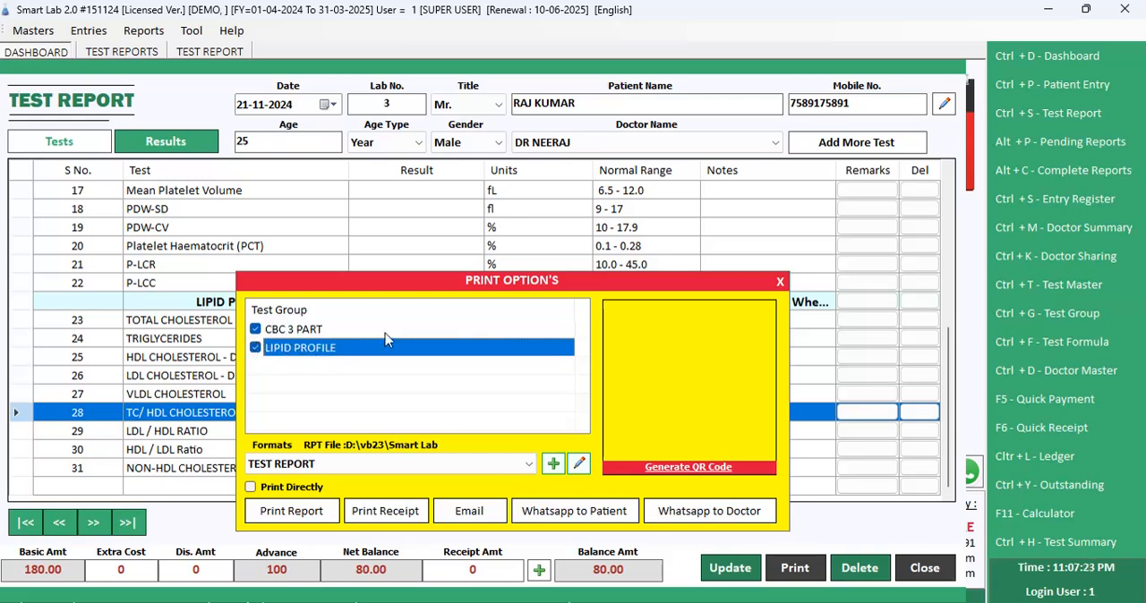
click(324, 509)
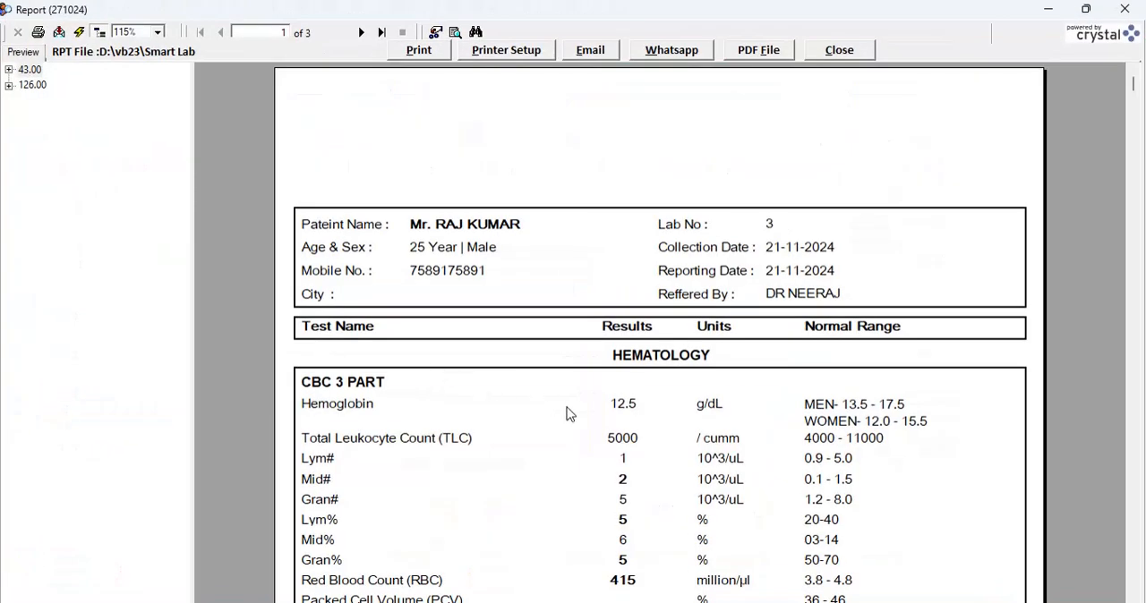
Step: Examine the patient details, CBC 3 PART results, bold out-of-range values and footer on page 1 of the report
click(561, 406)
scroll(573, 410, down, 3)
click(637, 365)
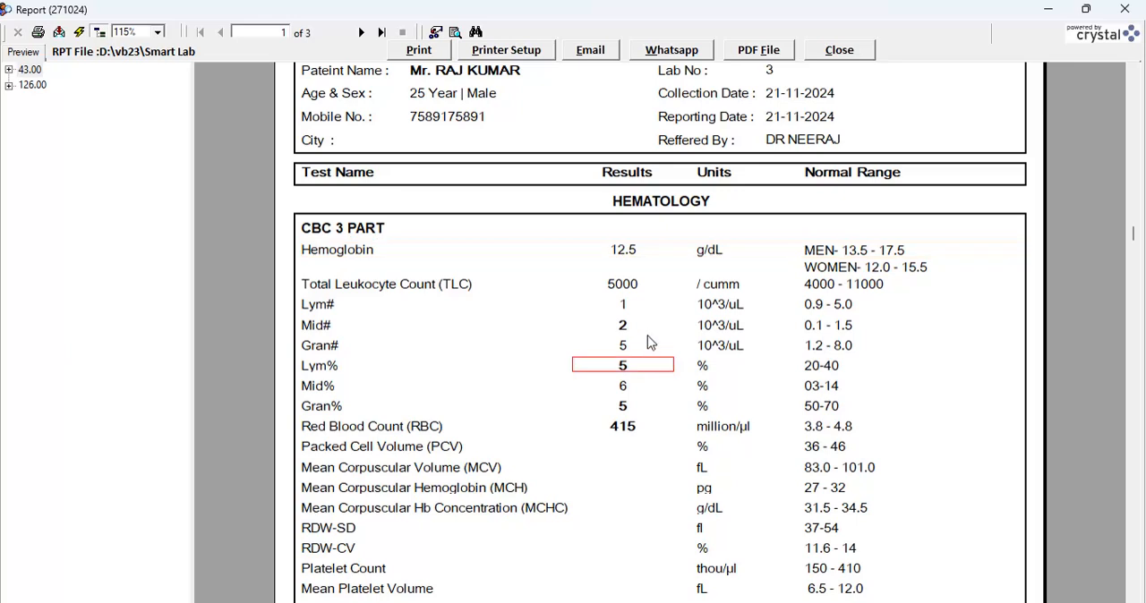
click(645, 330)
click(646, 427)
click(654, 366)
scroll(655, 373, up, 3)
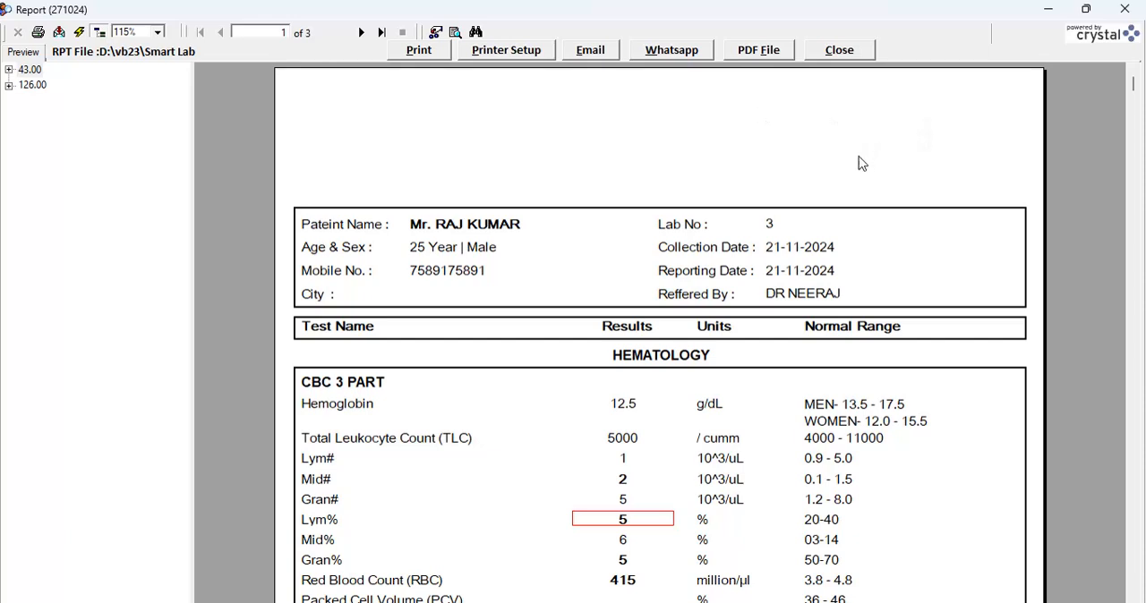
scroll(828, 173, down, 4)
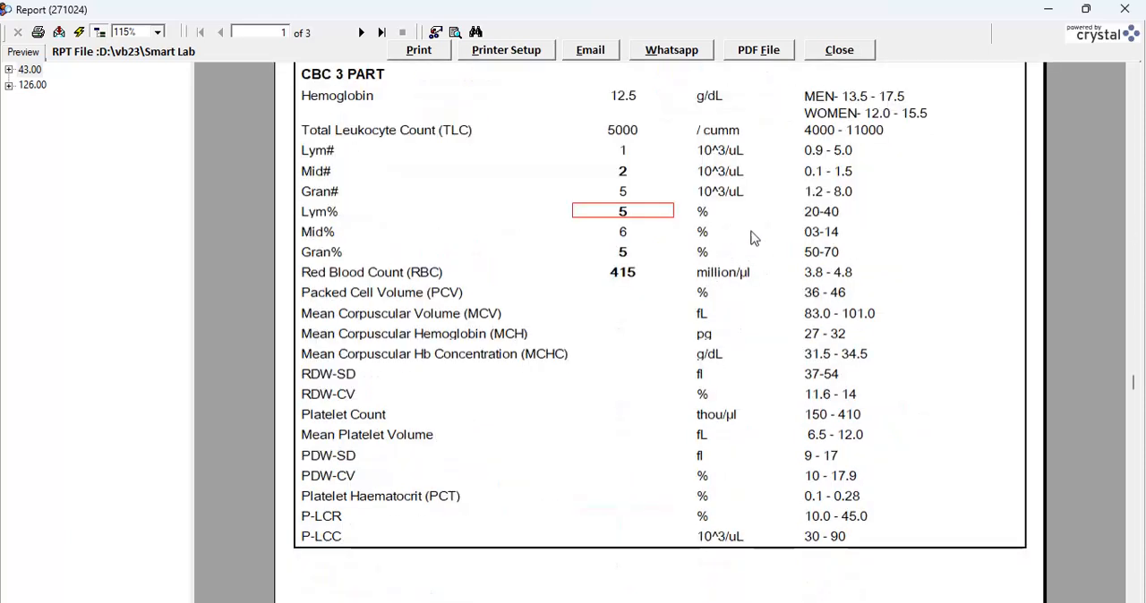
scroll(831, 266, up, 2)
scroll(629, 294, down, 4)
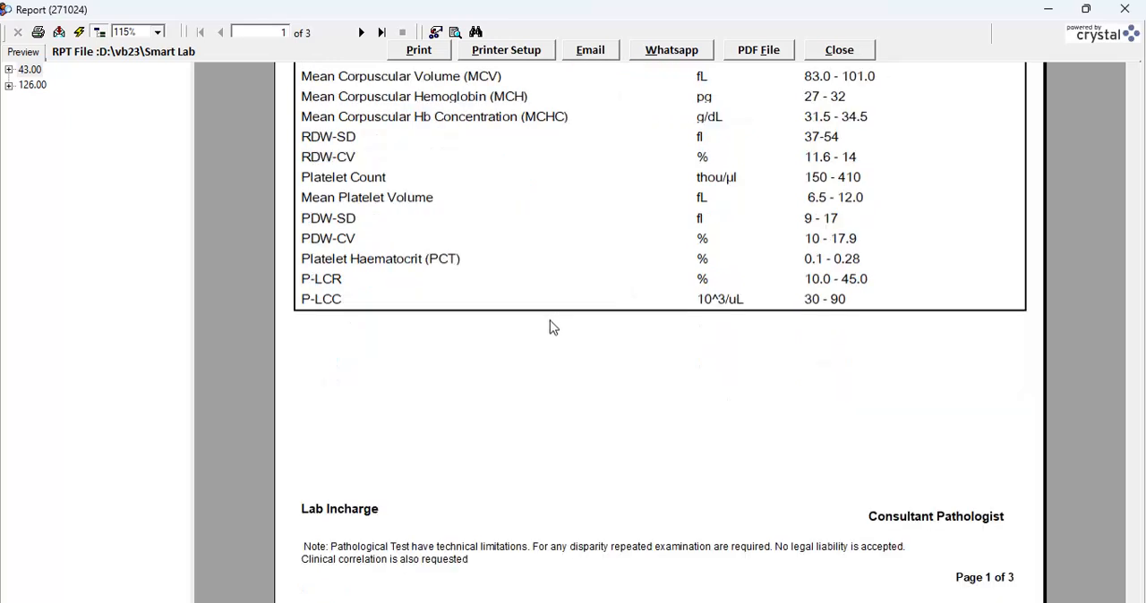
scroll(429, 255, up, 2)
scroll(383, 205, up, 2)
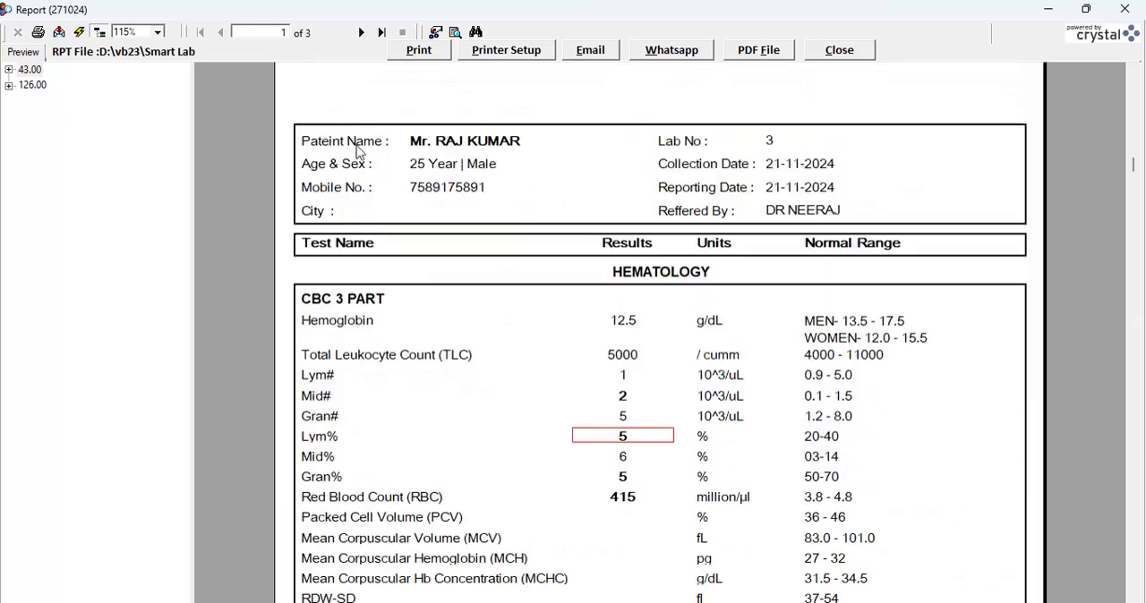
Step: Go to page 2 of the report and examine the Lipid Profile results and the remarks below them
click(361, 32)
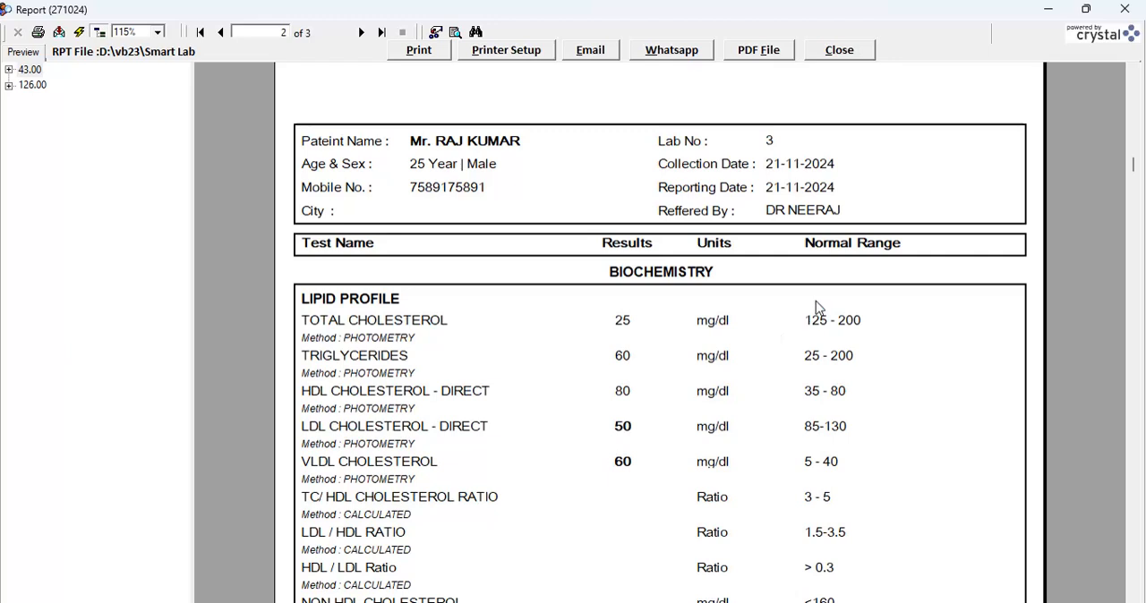
scroll(624, 383, down, 5)
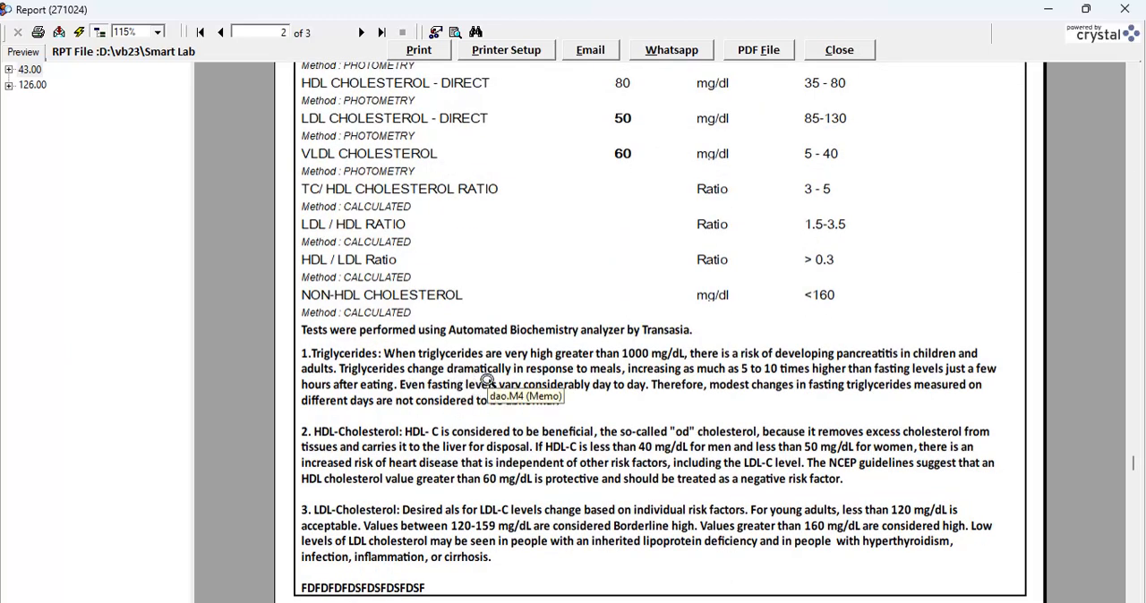
scroll(488, 380, down, 3)
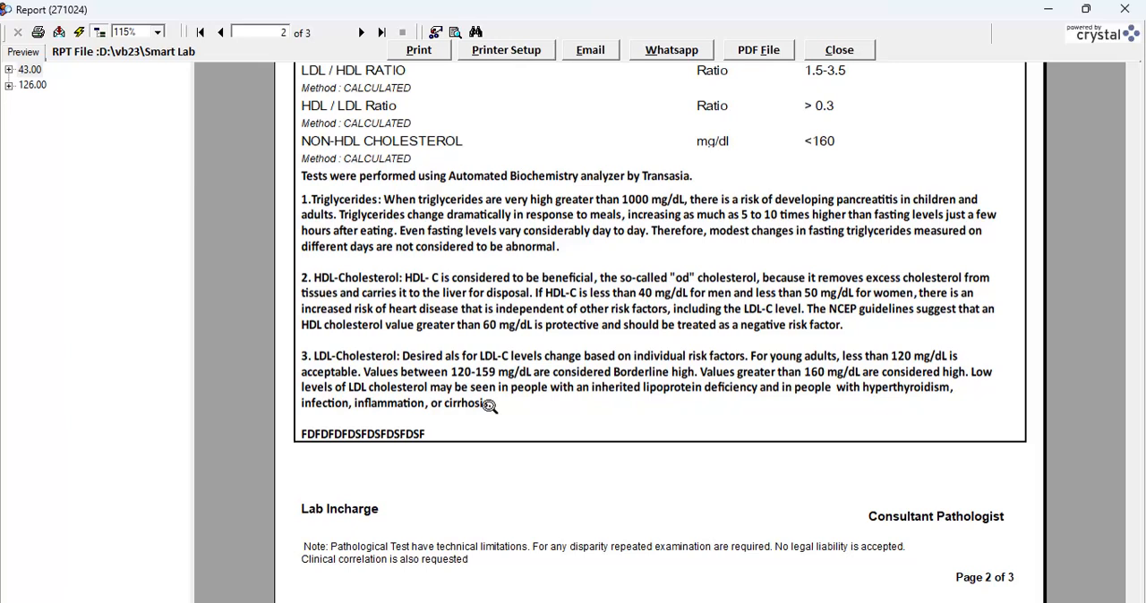
scroll(488, 406, up, 10)
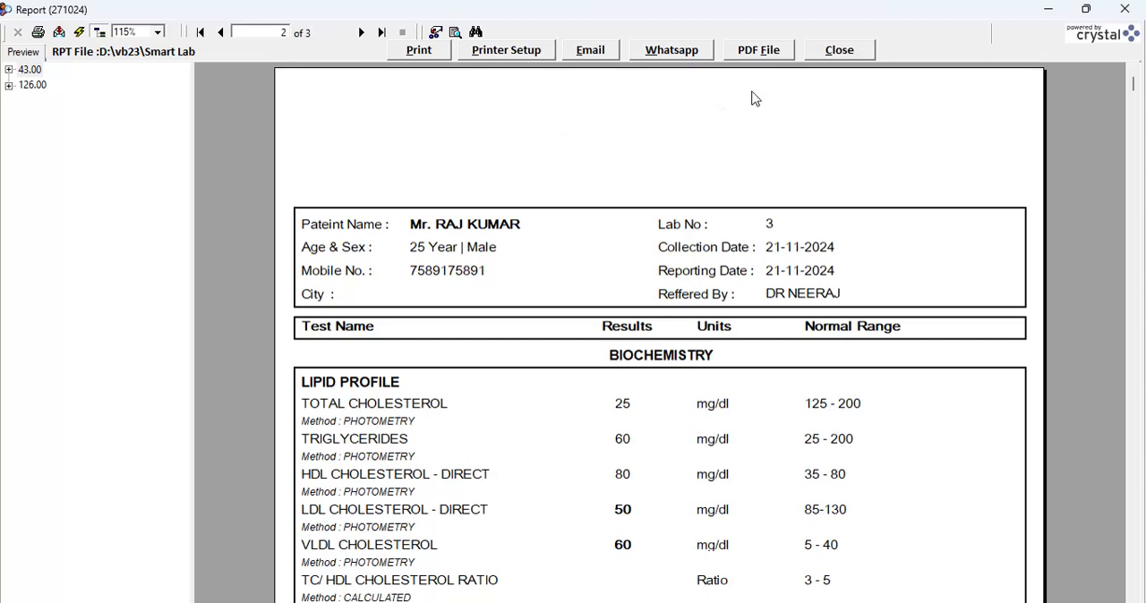
Step: Check the last page of the report, return to the first page and close the preview
click(362, 32)
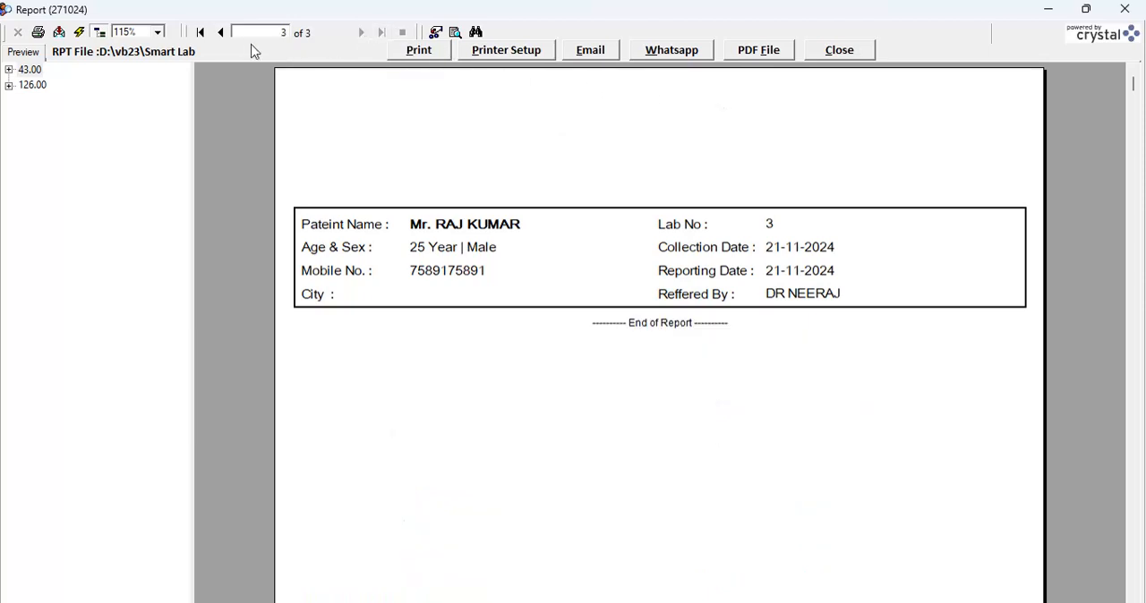
click(200, 32)
click(842, 54)
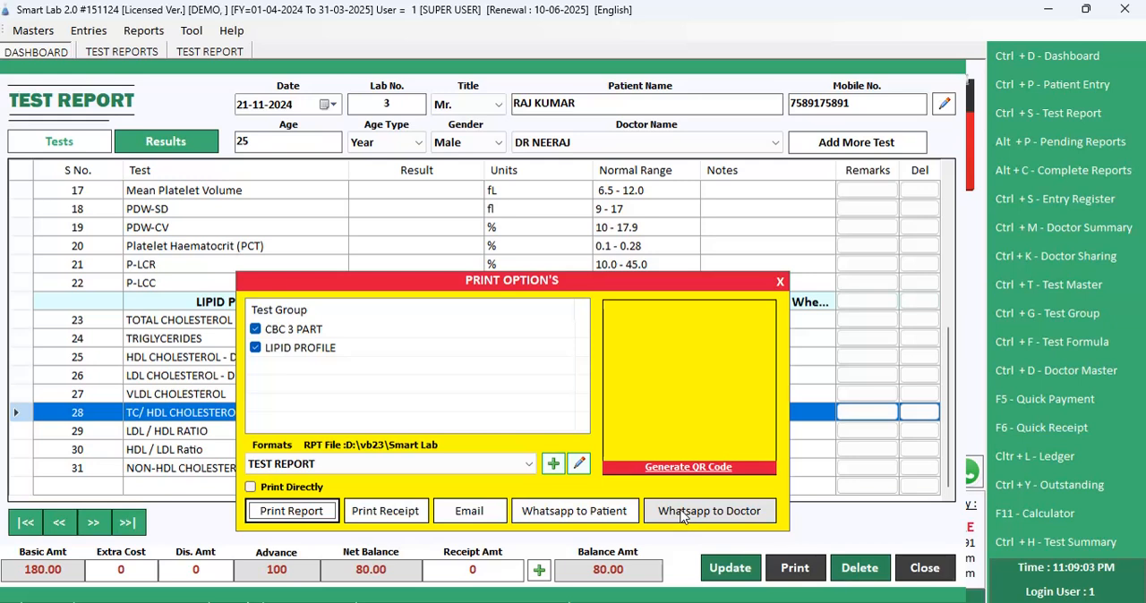
Step: Choose the TEST REPORT Header format and open the report preview with it
click(526, 465)
click(527, 465)
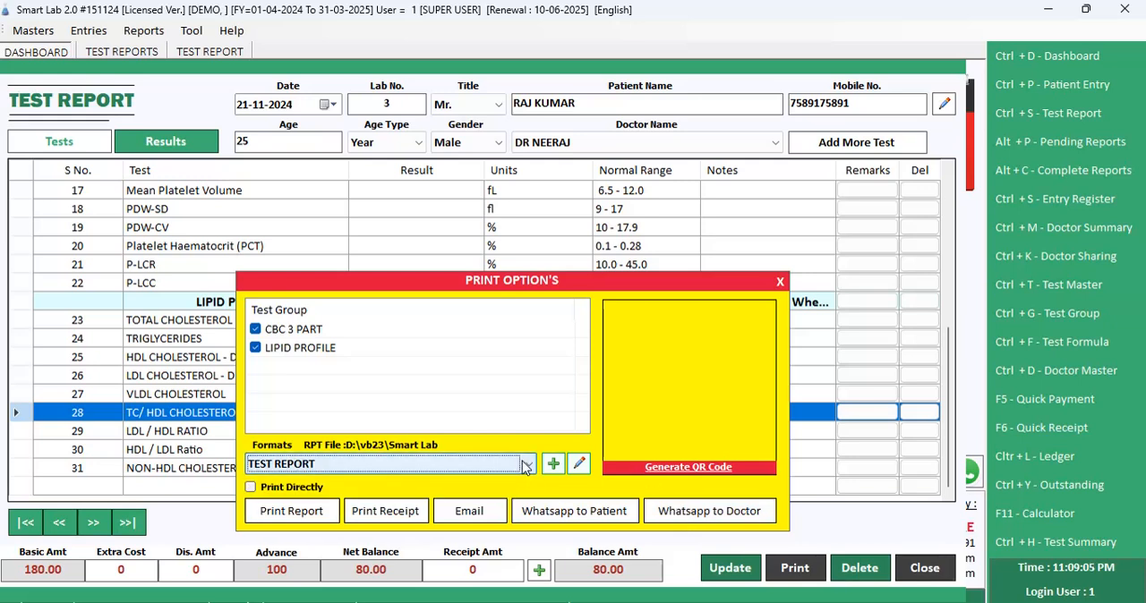
click(527, 465)
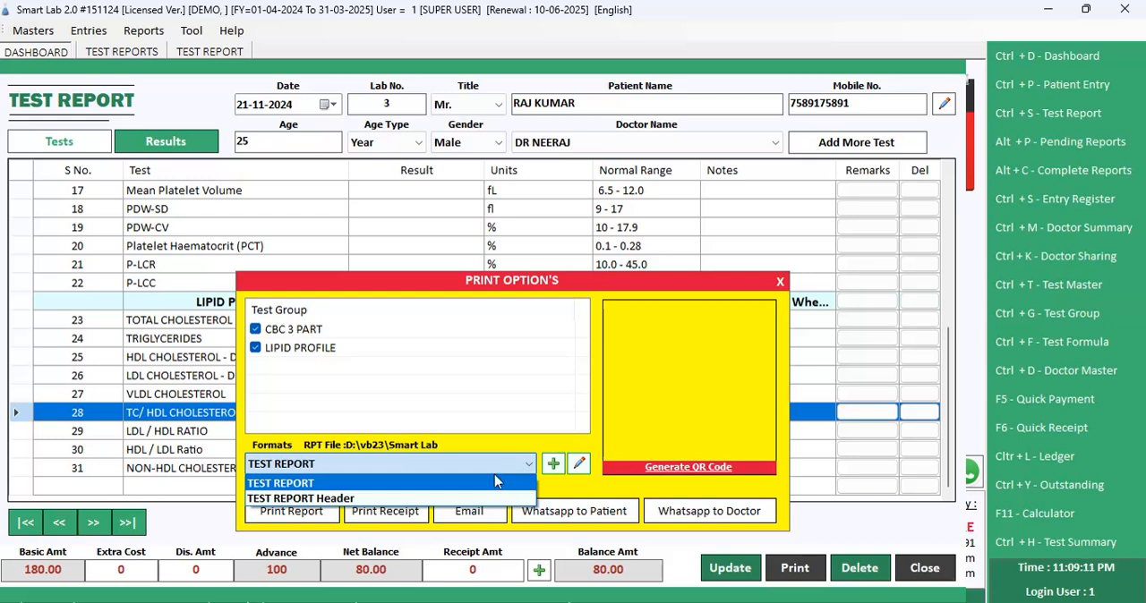
click(467, 499)
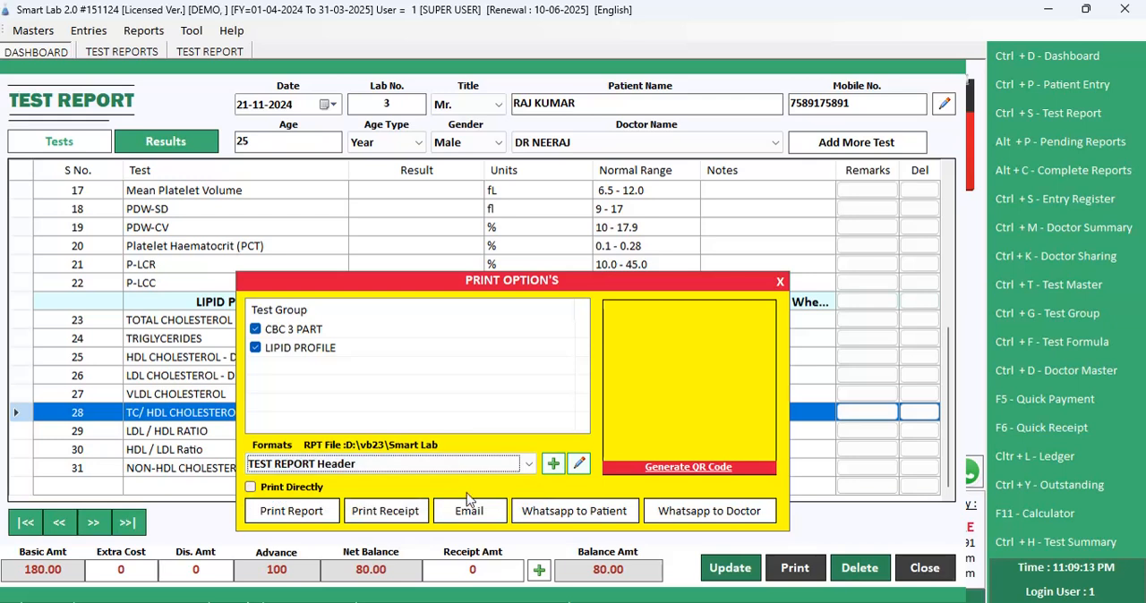
click(433, 465)
click(433, 472)
key(Tab)
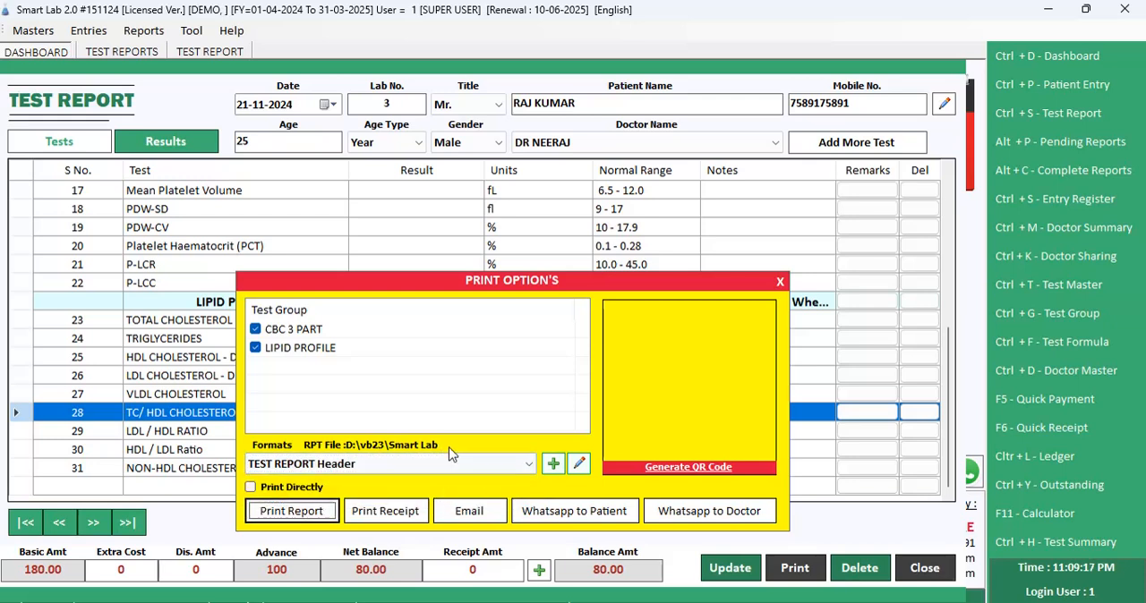
key(Return)
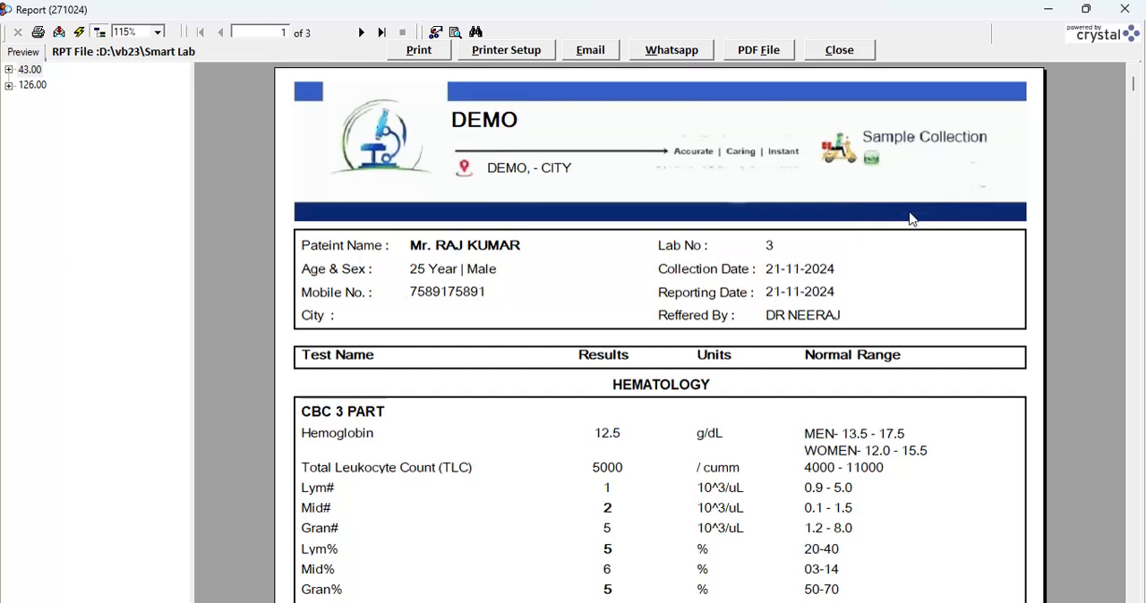
Step: Examine the letterhead, results, remarks and footer on all three report pages, then close the preview
scroll(678, 411, down, 5)
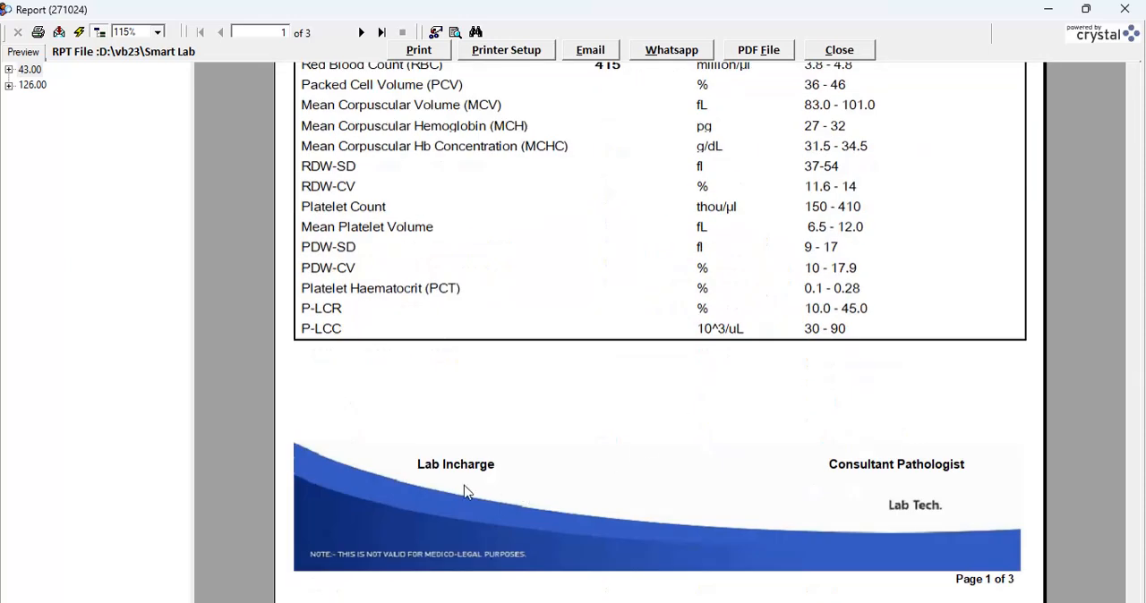
scroll(803, 492, up, 6)
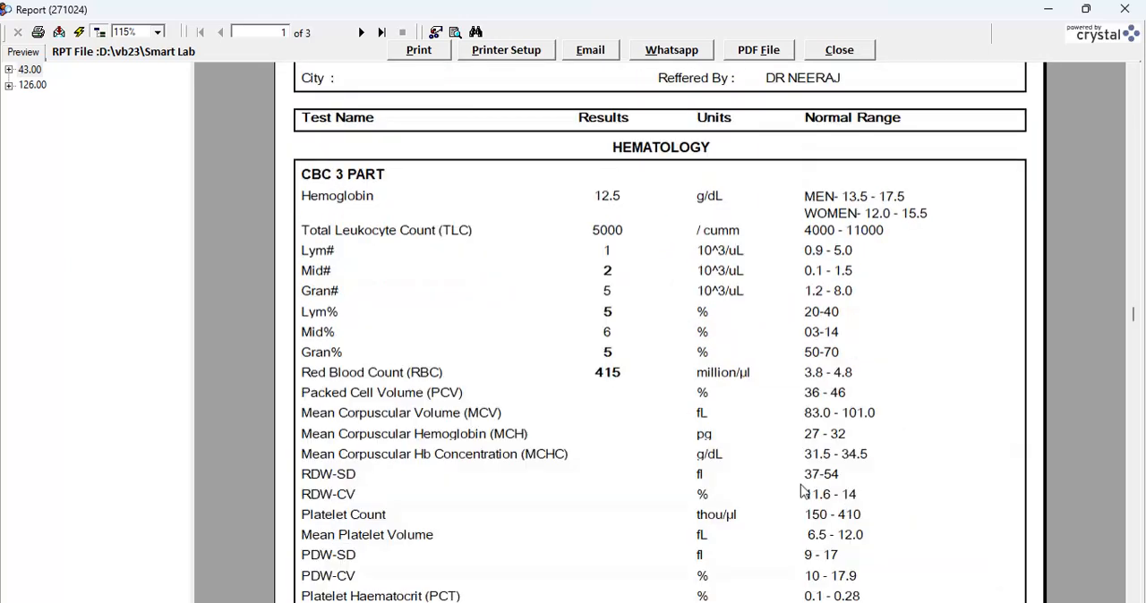
click(360, 33)
scroll(486, 269, down, 5)
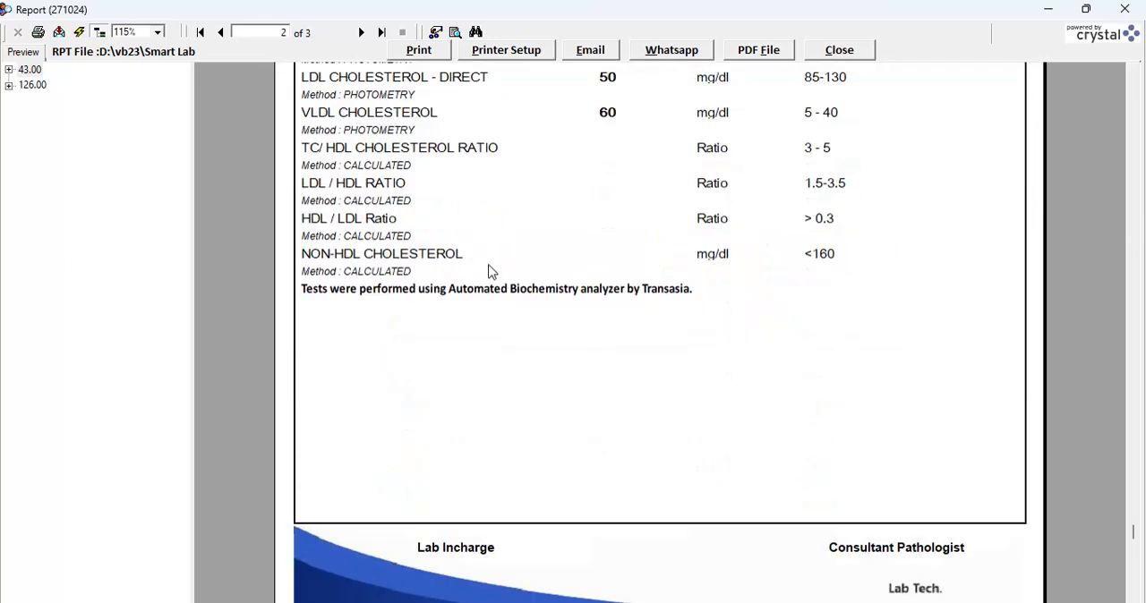
scroll(396, 289, up, 5)
click(362, 33)
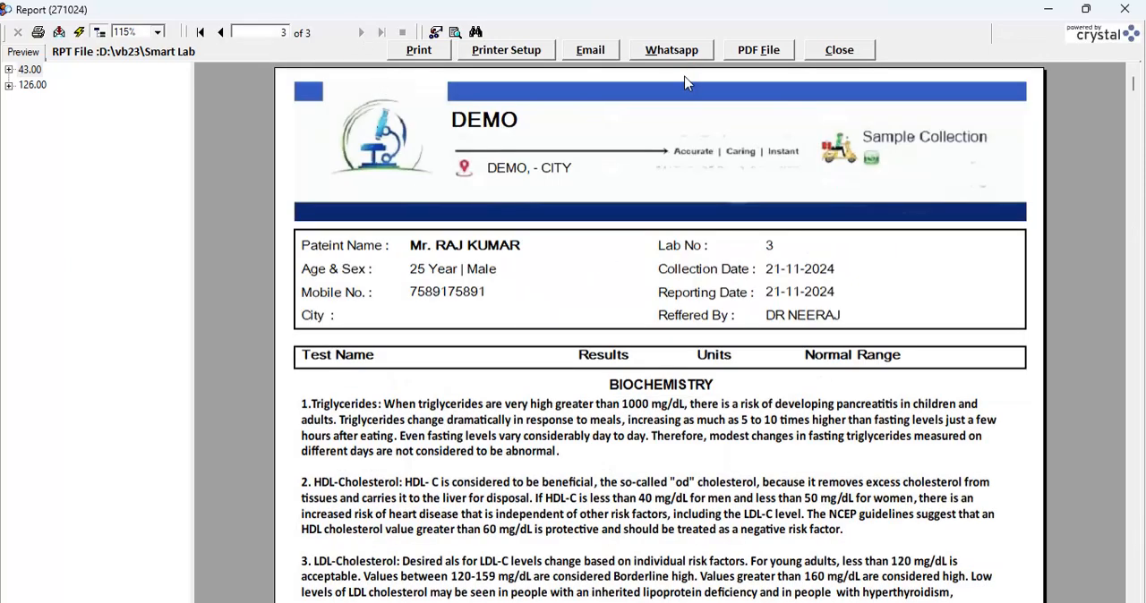
scroll(573, 269, down, 5)
scroll(581, 295, up, 5)
click(201, 33)
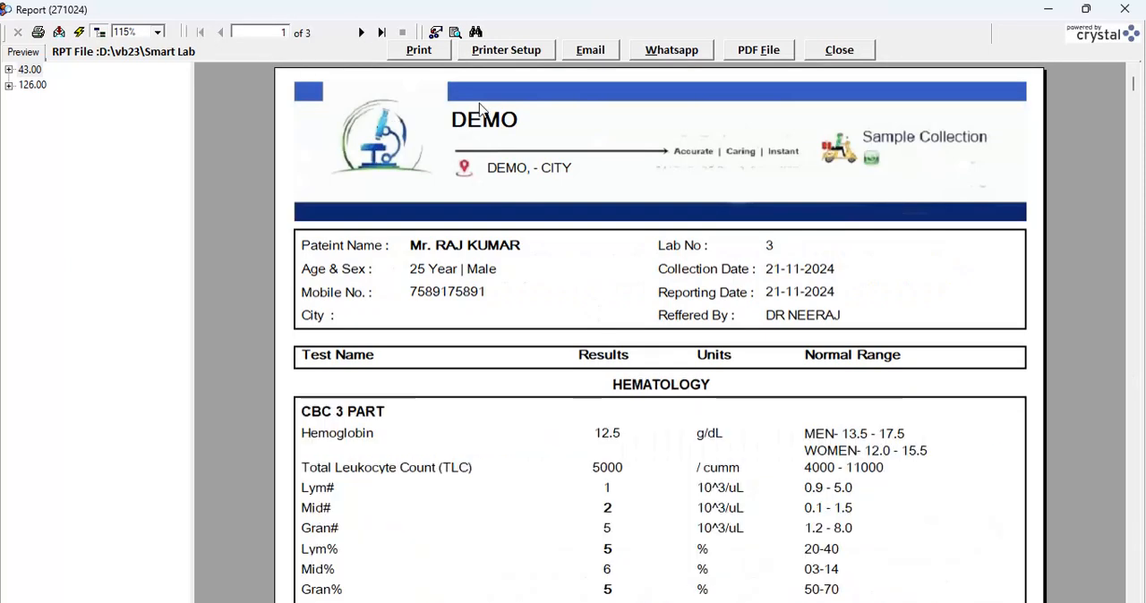
click(840, 49)
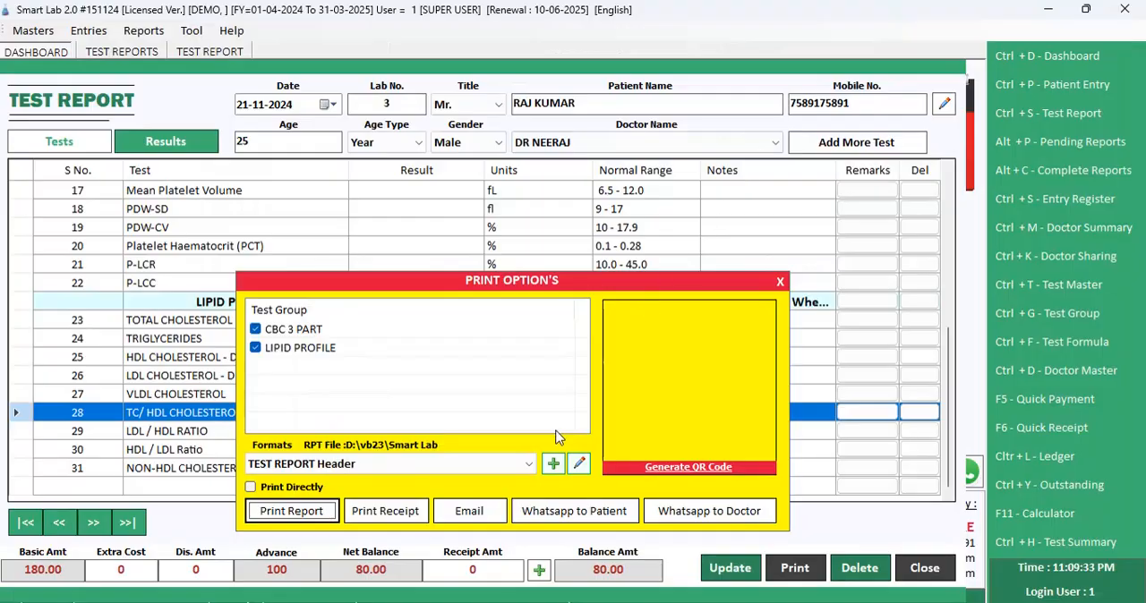
Step: Set the print format back to TEST REPORT and generate a QR code for the report
click(442, 465)
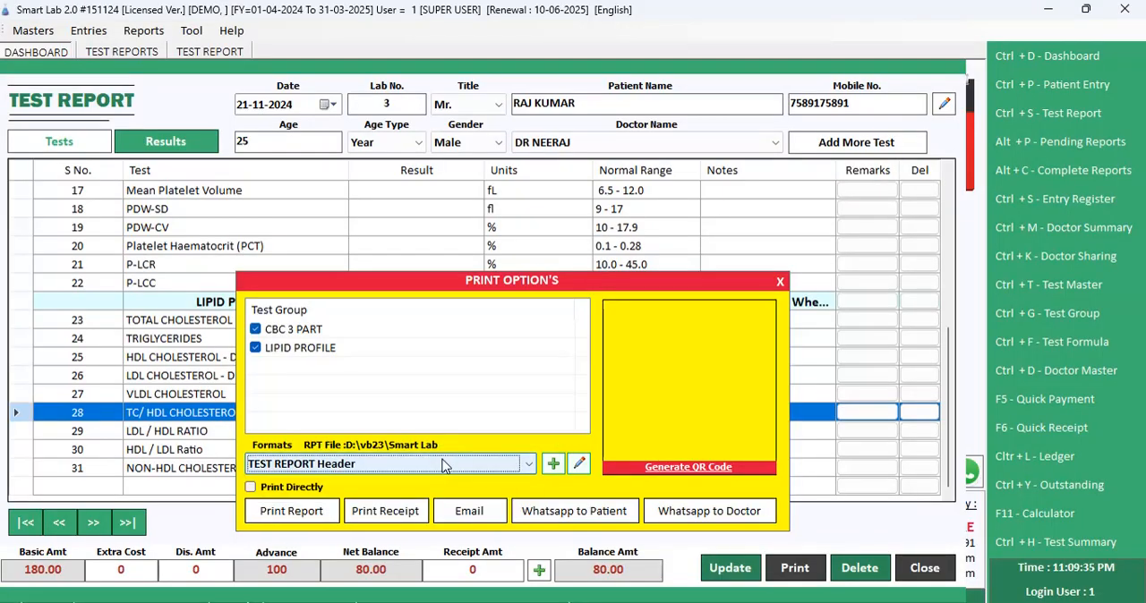
scroll(445, 466, down, 1)
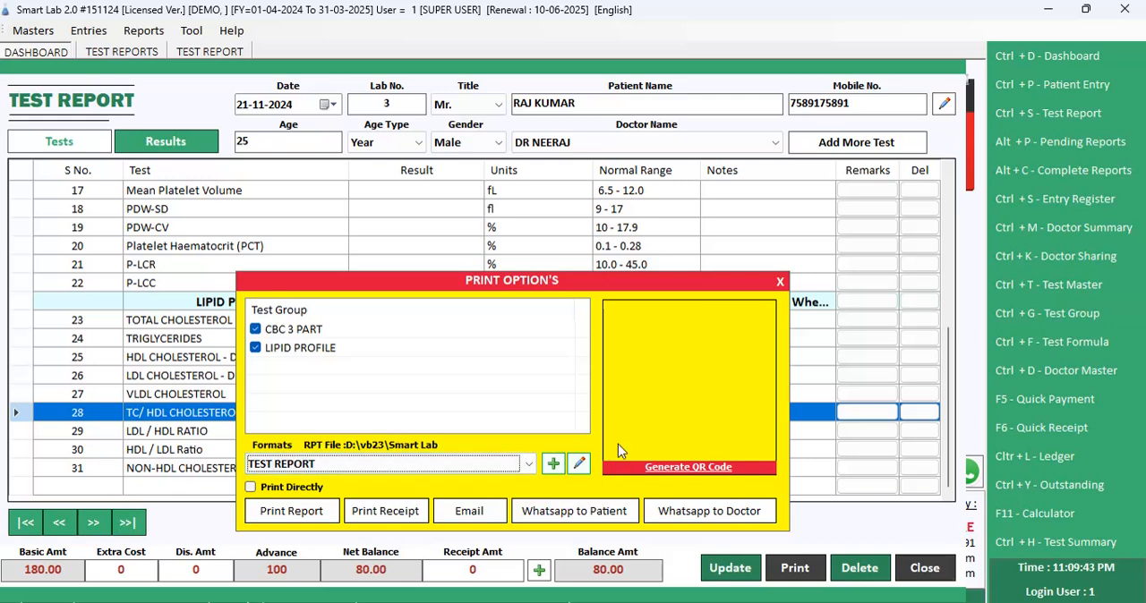
click(678, 469)
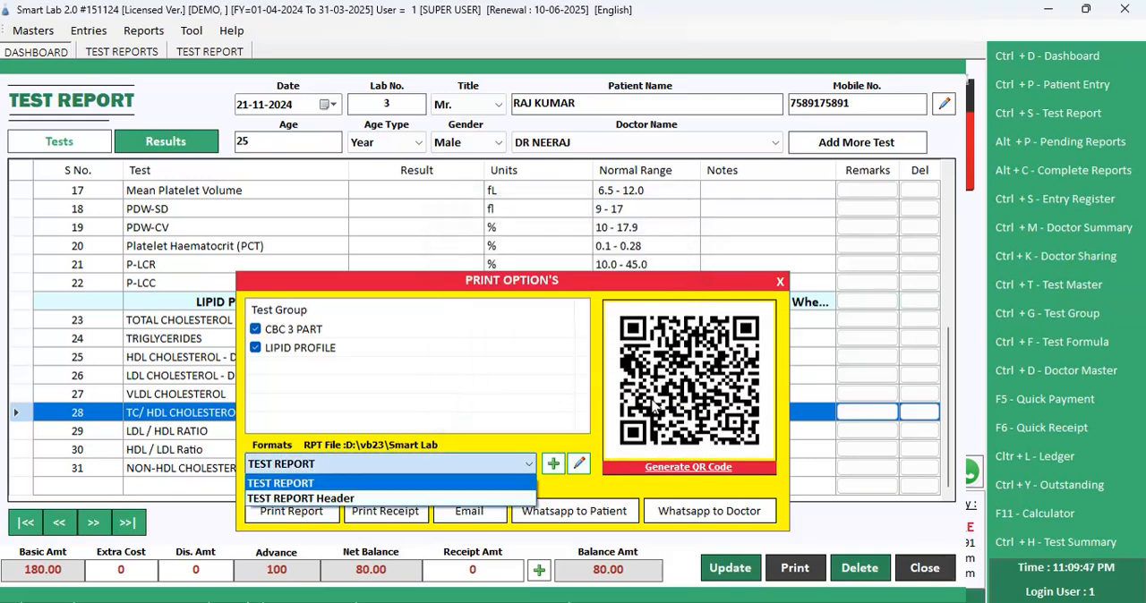
Step: Preview the report in the TEST REPORT format, check the QR code beside the patient details, and close the preview
click(387, 464)
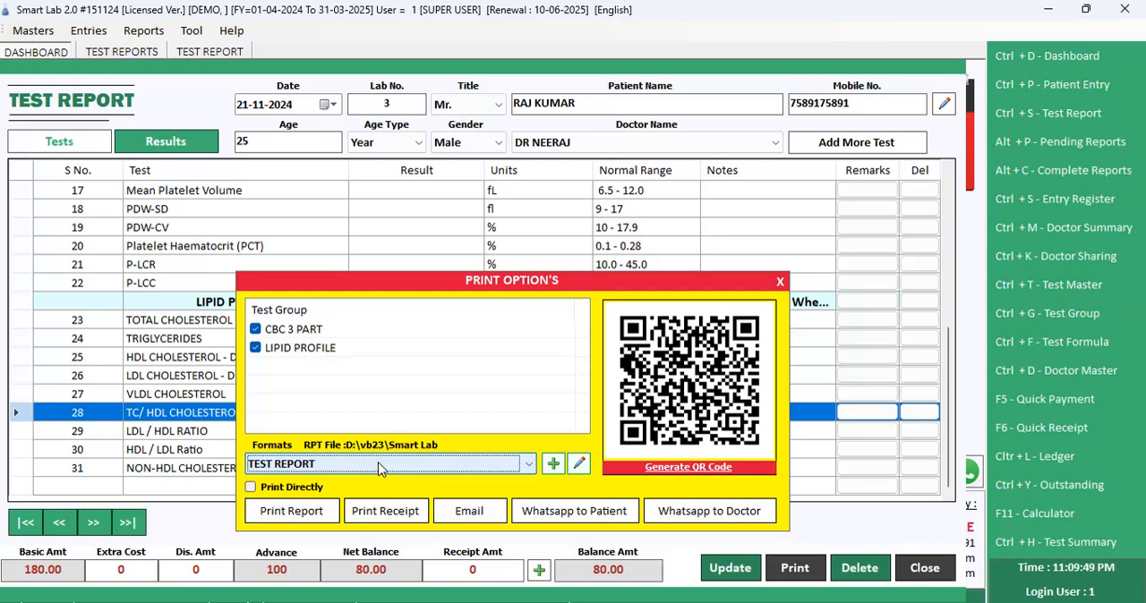
click(302, 509)
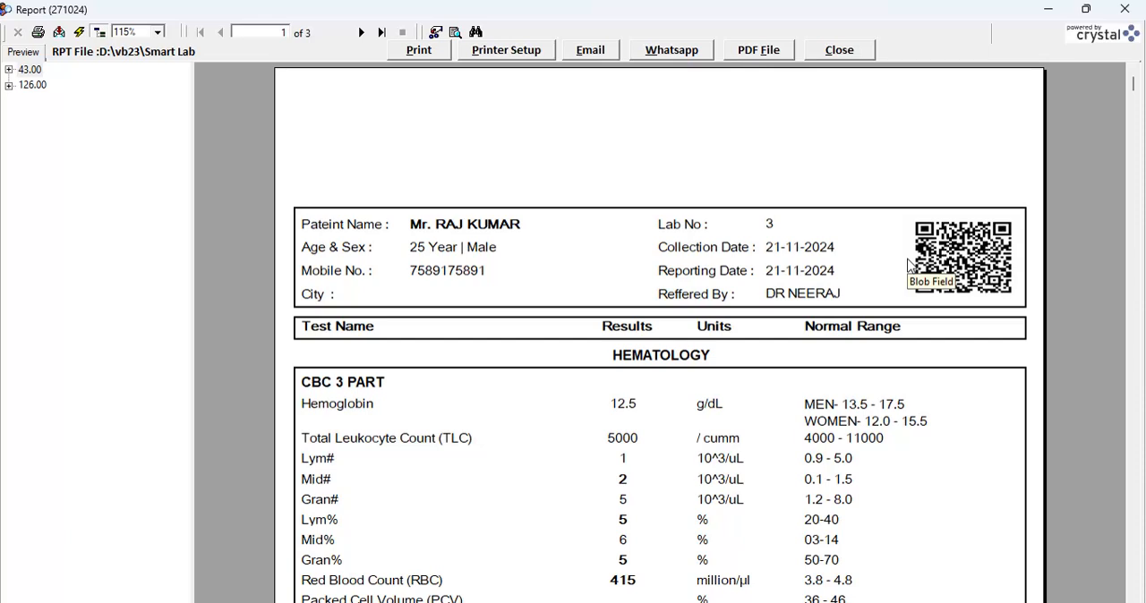
click(942, 330)
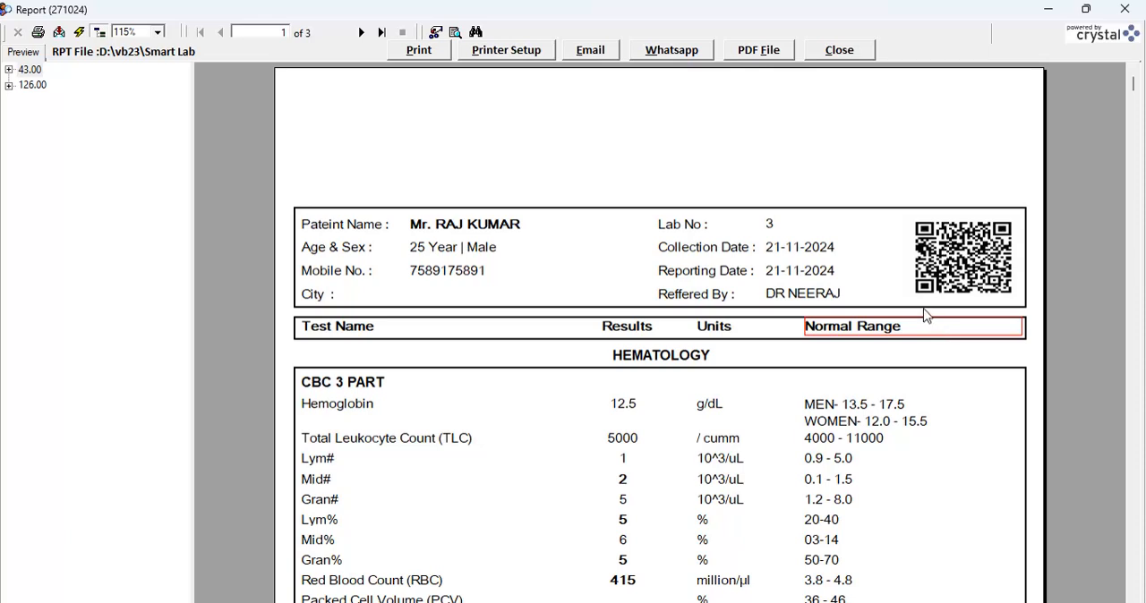
click(839, 50)
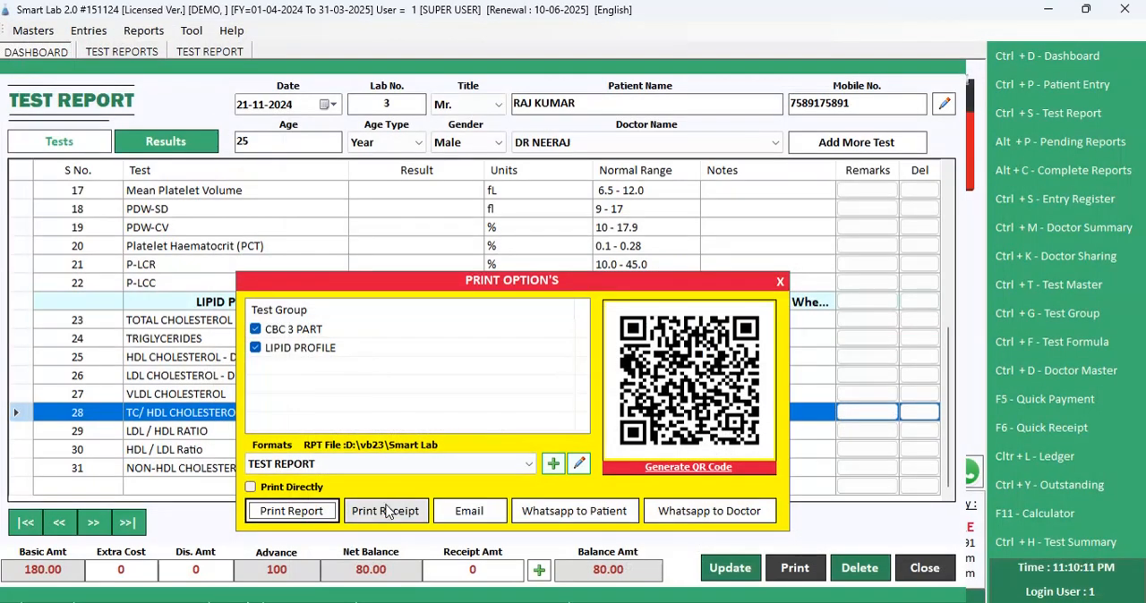
Step: Preview the patient's receipt slip, close it and leave the print options
click(386, 511)
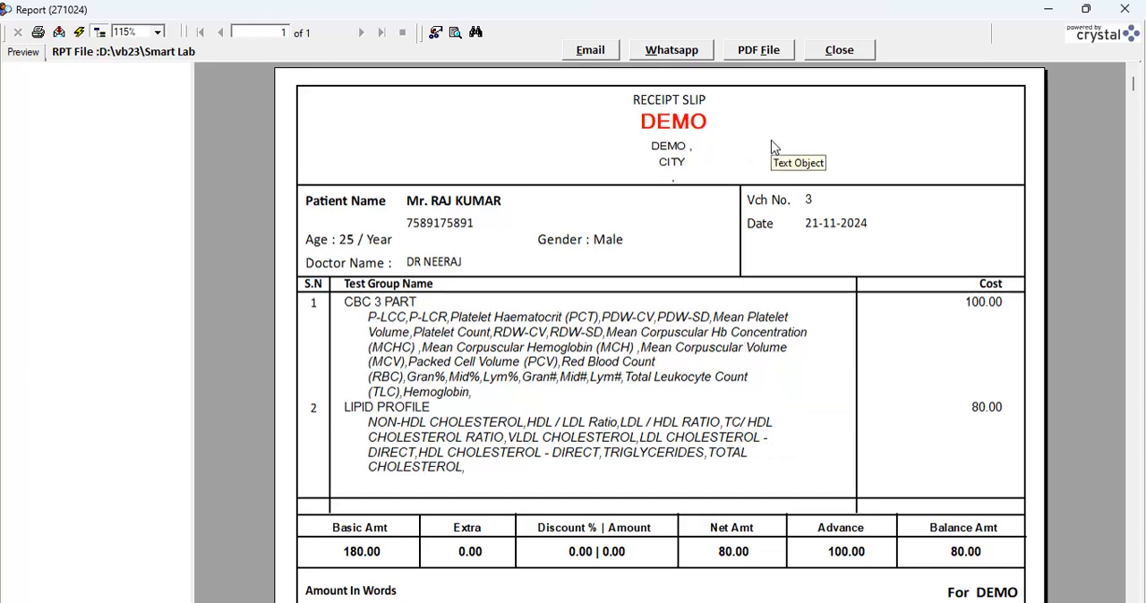
click(833, 51)
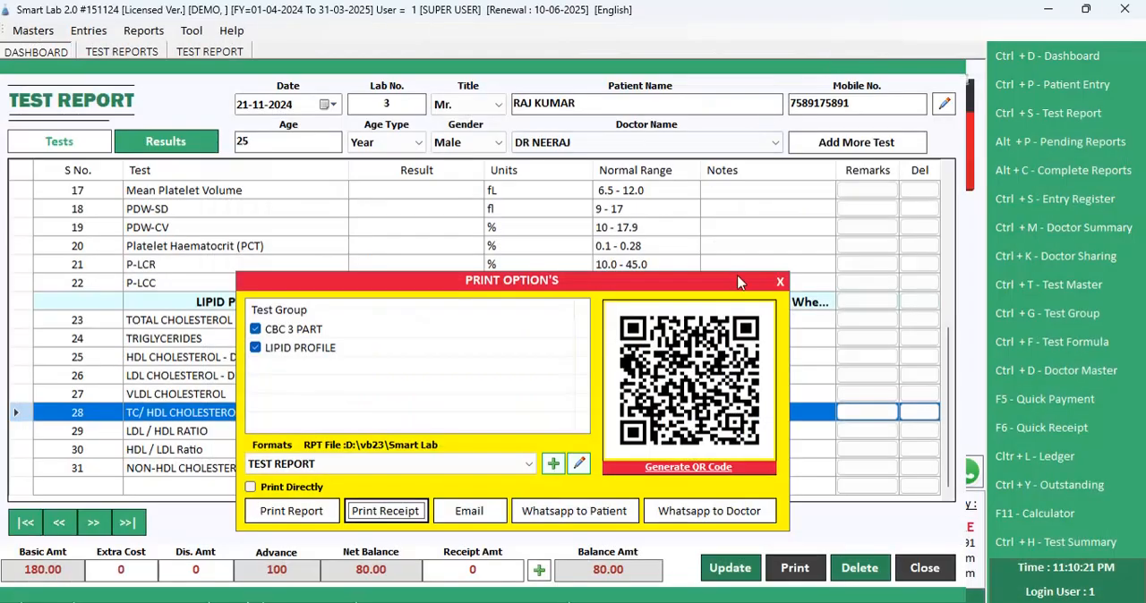
key(Escape)
Step: Update the test report without printing the bill and return to the dashboard
click(737, 566)
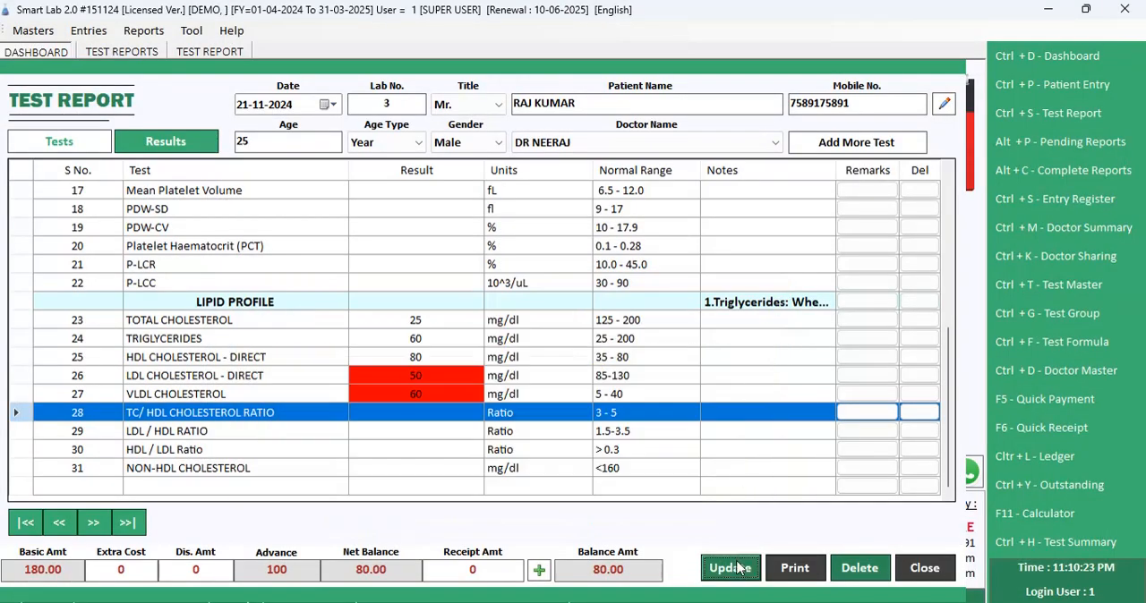
click(611, 380)
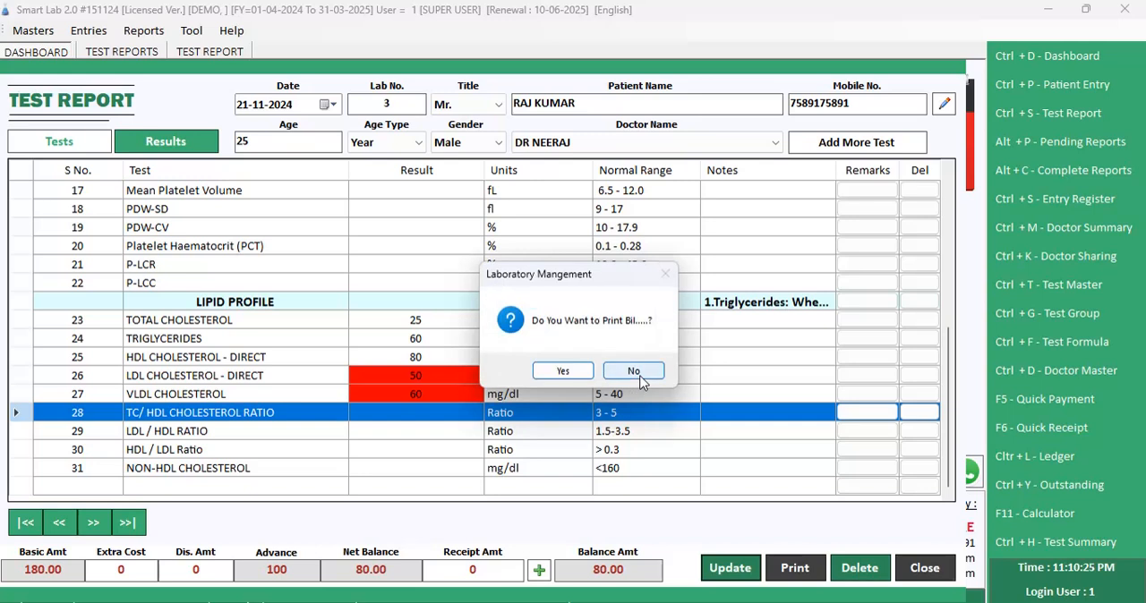
click(633, 372)
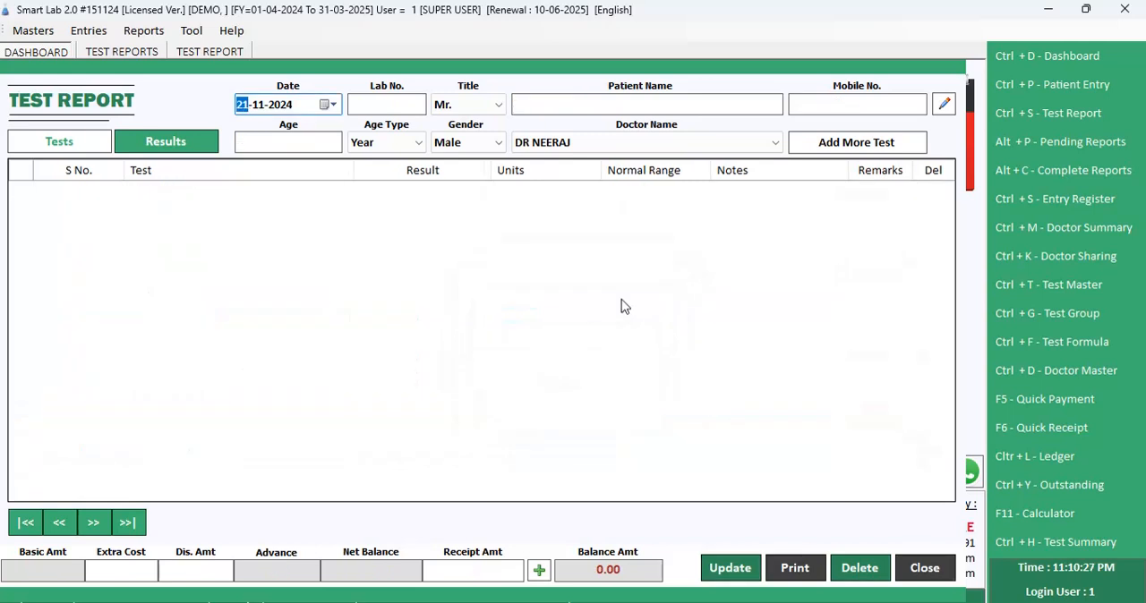
key(Escape)
key(Return)
Step: Open the Daily Collection Report for 21-11-2024, review the patients' costs, received amounts and balances, and close it
key(alt+e)
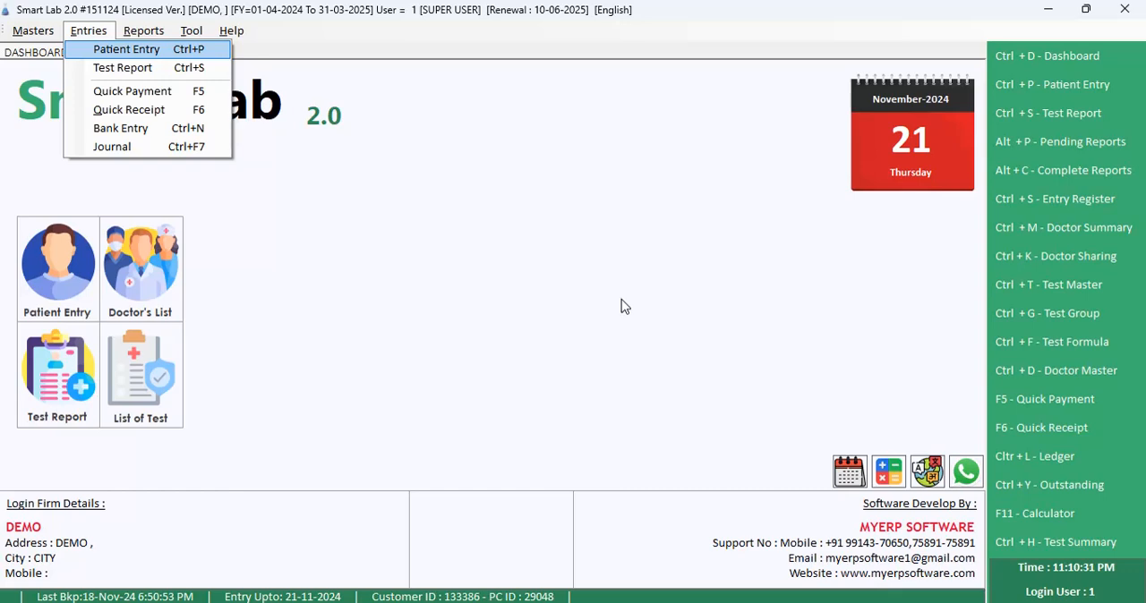
key(Down)
key(Right)
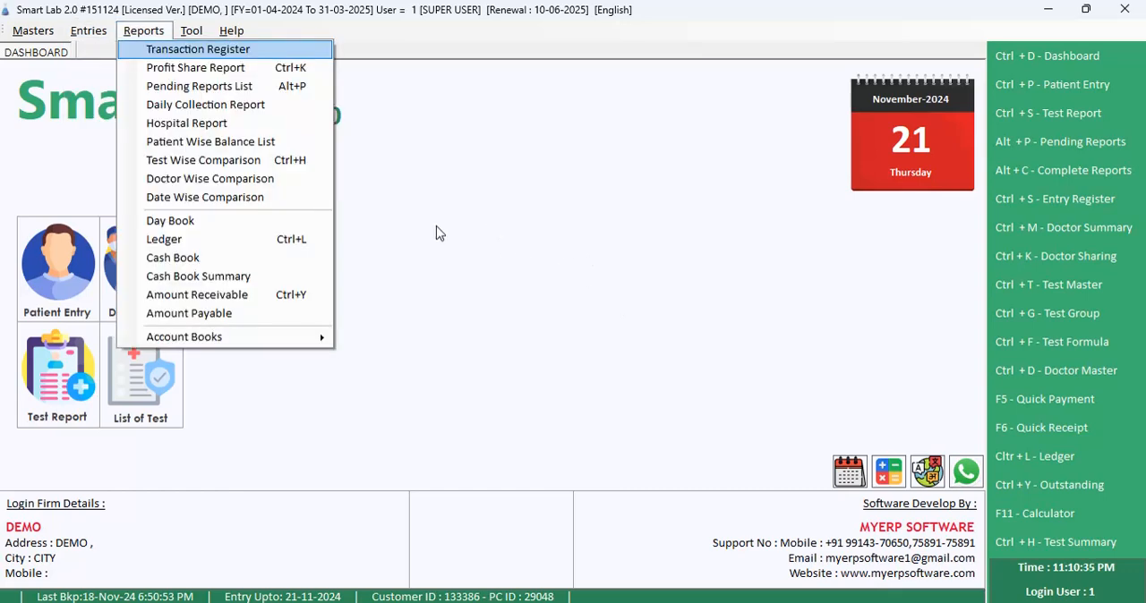
click(259, 111)
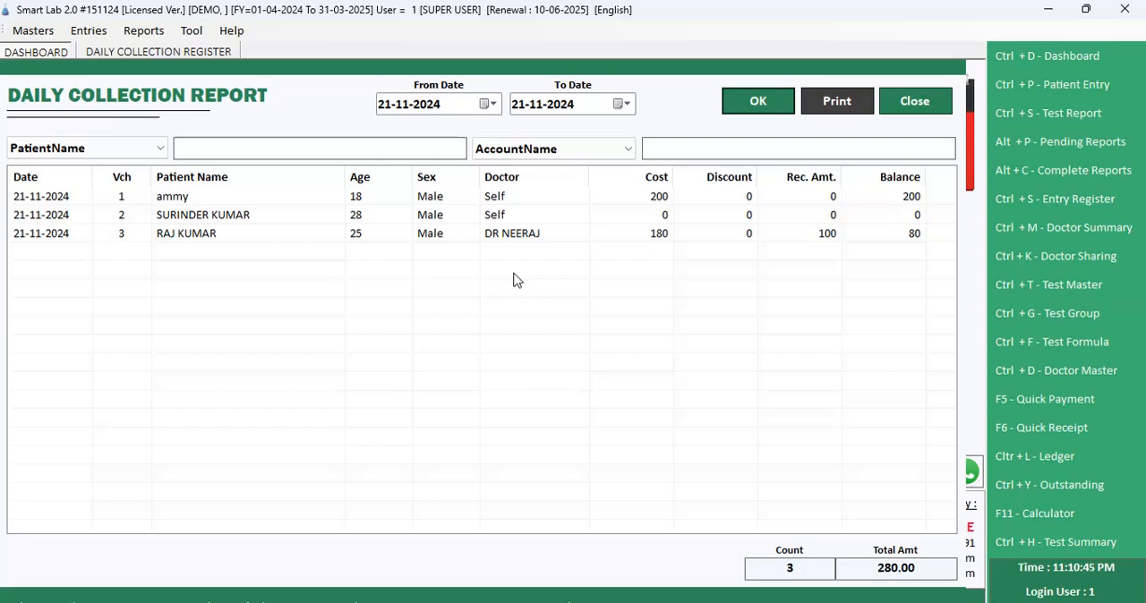
click(914, 102)
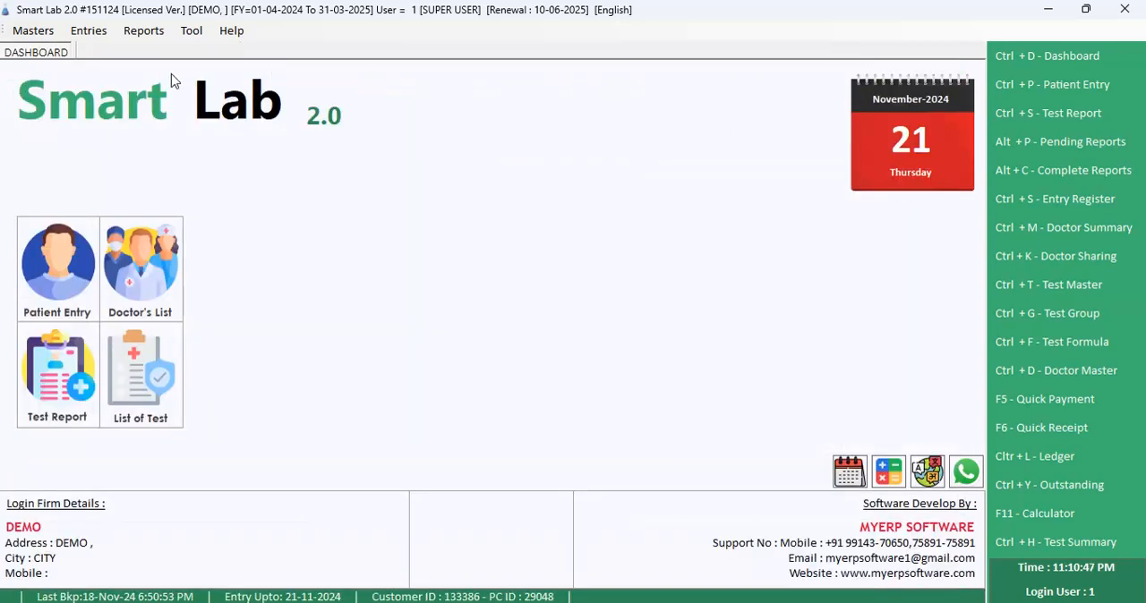
Step: Open the Profit Share Report and list the referring doctor's entries at 35% share from 01-04-2024 to 21-11-2024, as per net amount
click(145, 31)
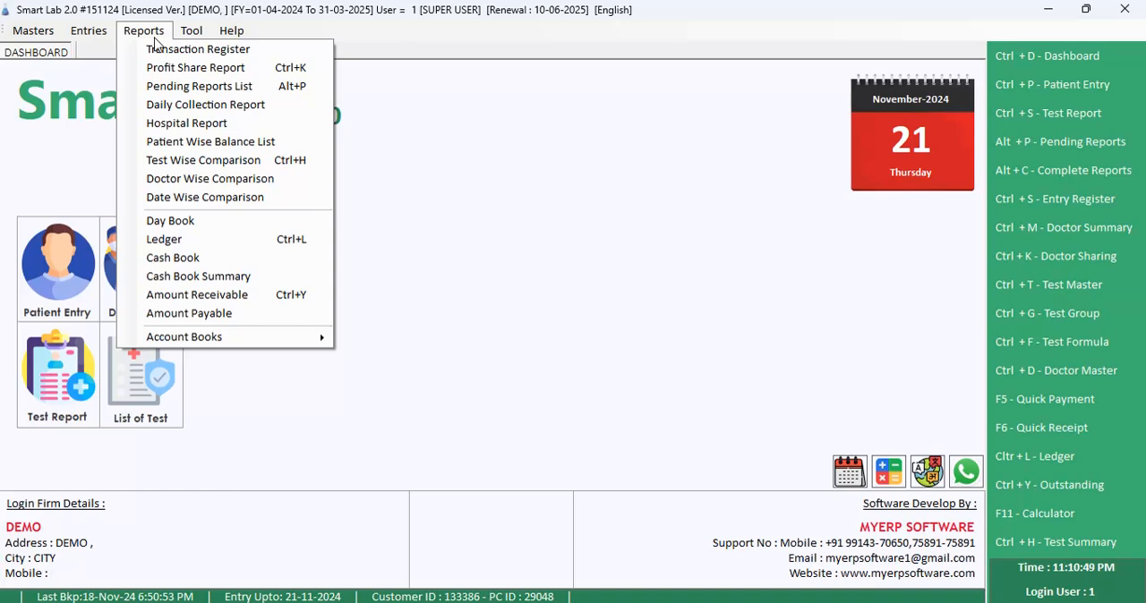
click(202, 70)
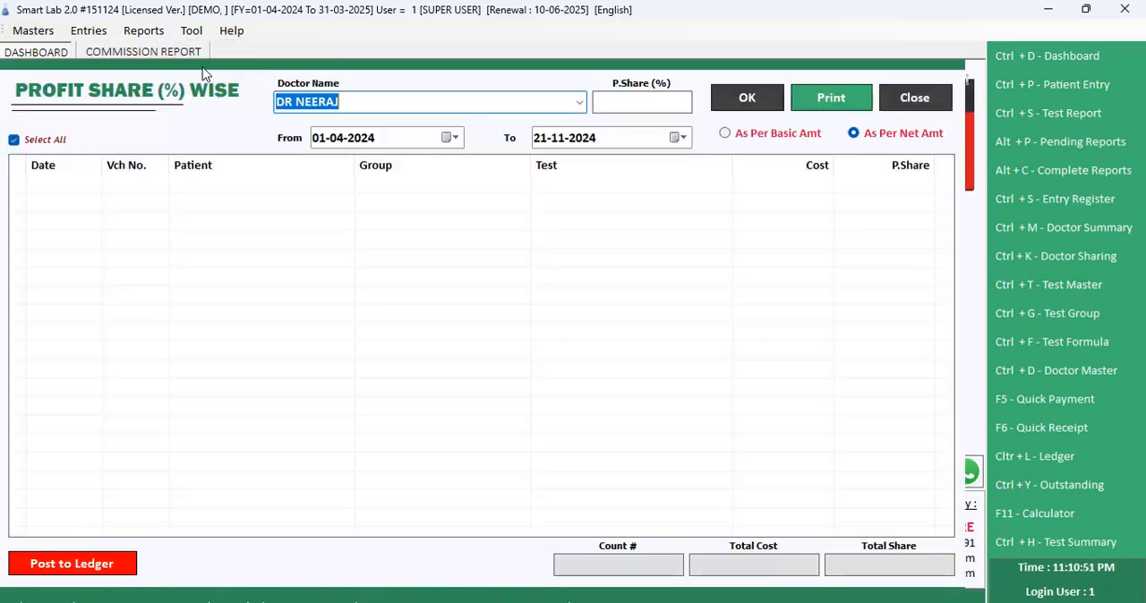
key(Return)
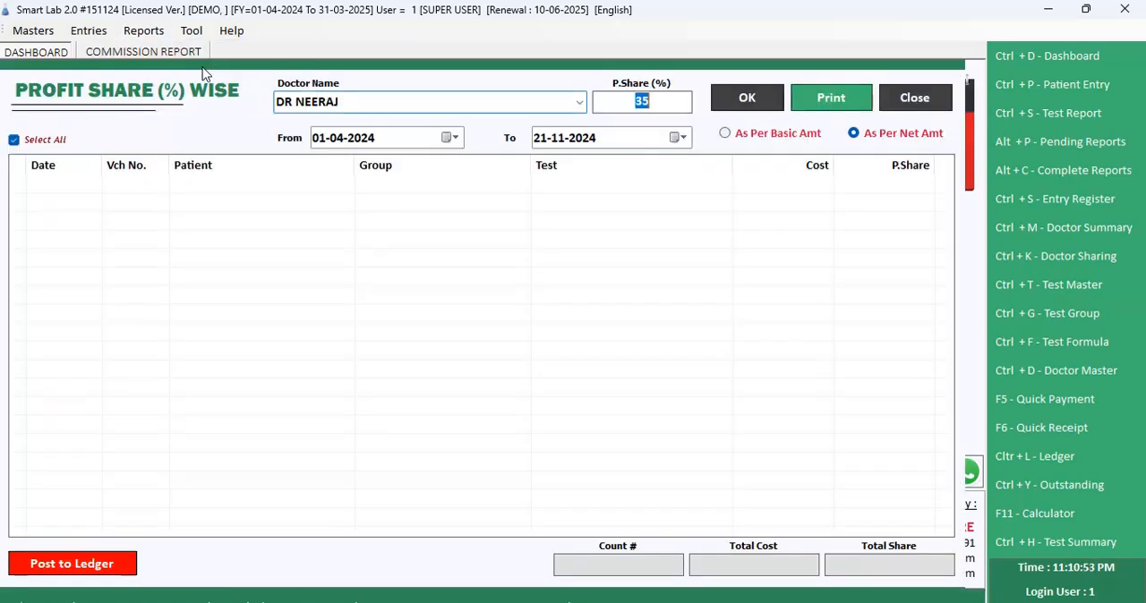
key(Return)
key(Return)
key(Return)
key(Return)
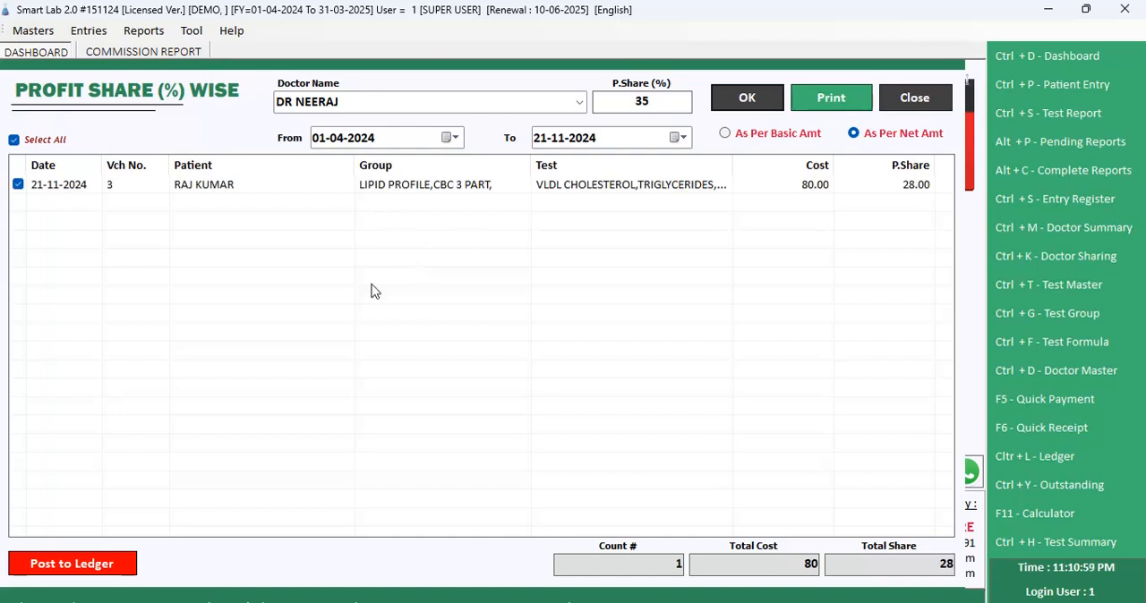
Step: Post the doctor's listed commission to the ledger and confirm the posting
click(114, 570)
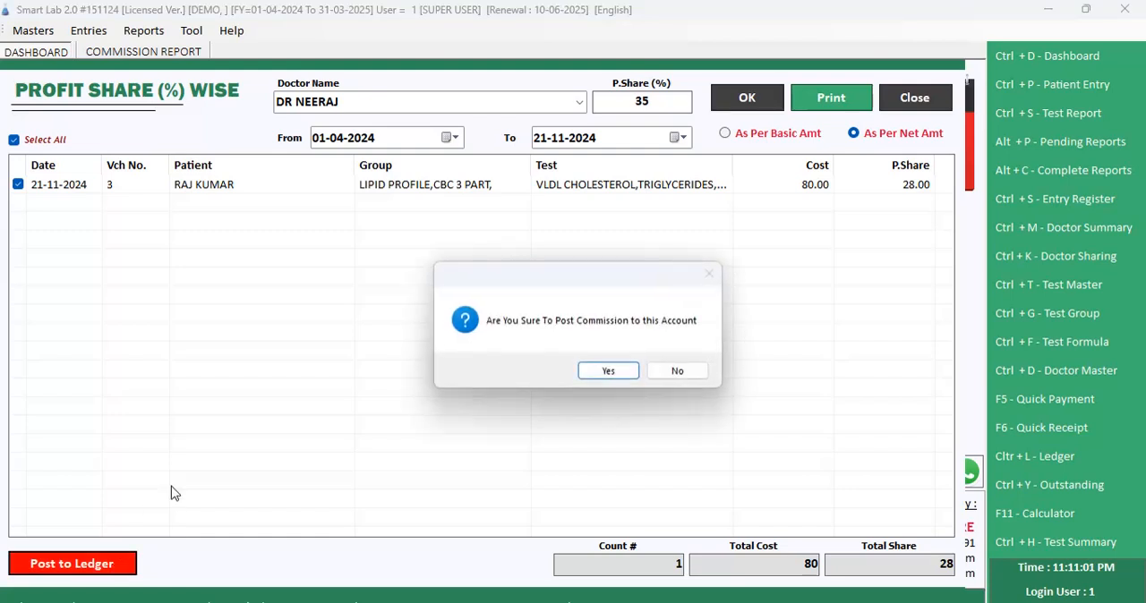
click(626, 375)
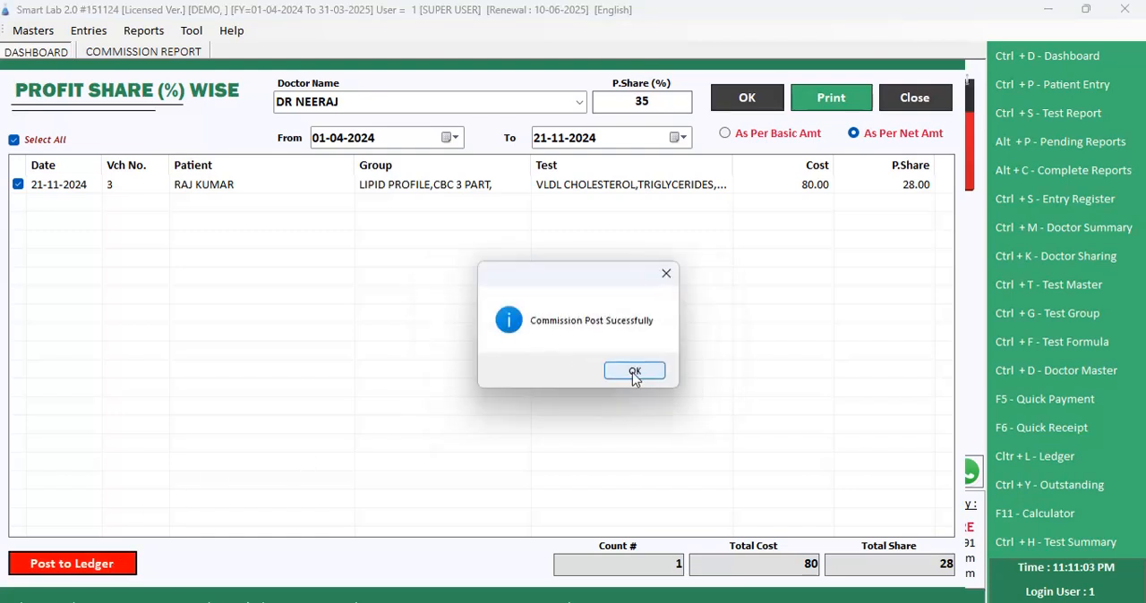
Step: Close the Profit Share Report and open the referring doctor's ledger for 01-04-2024 to 21-11-2024
click(639, 371)
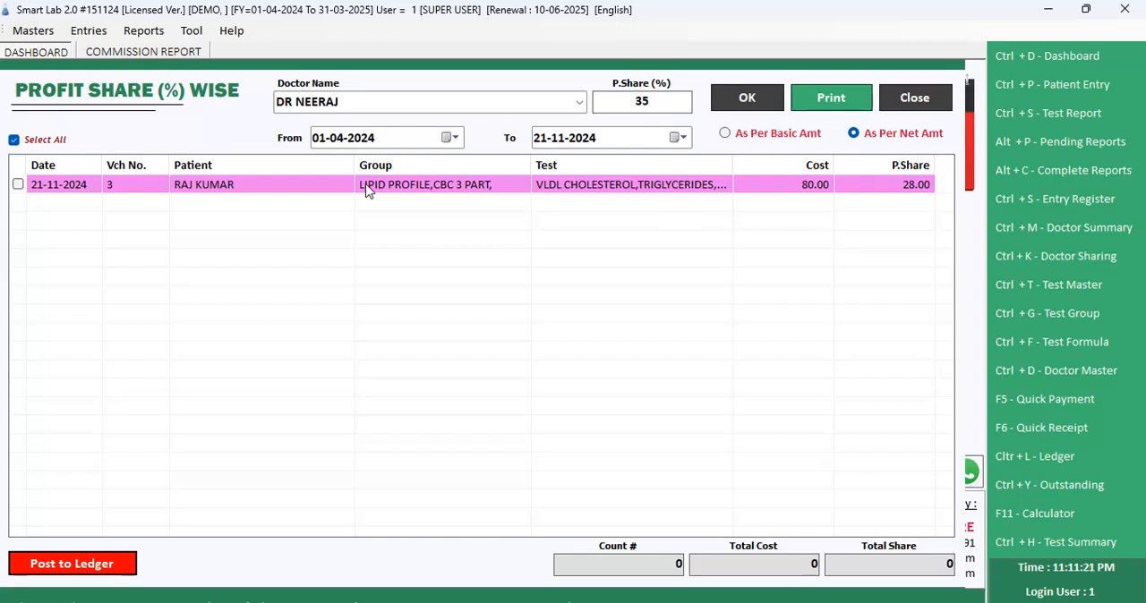
key(Escape)
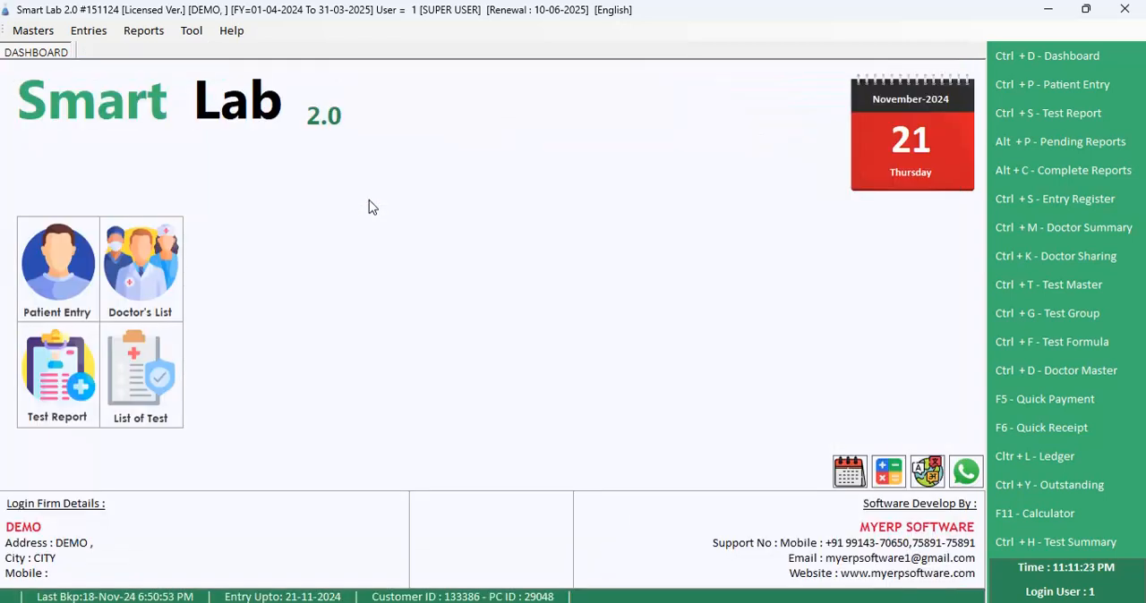
click(143, 30)
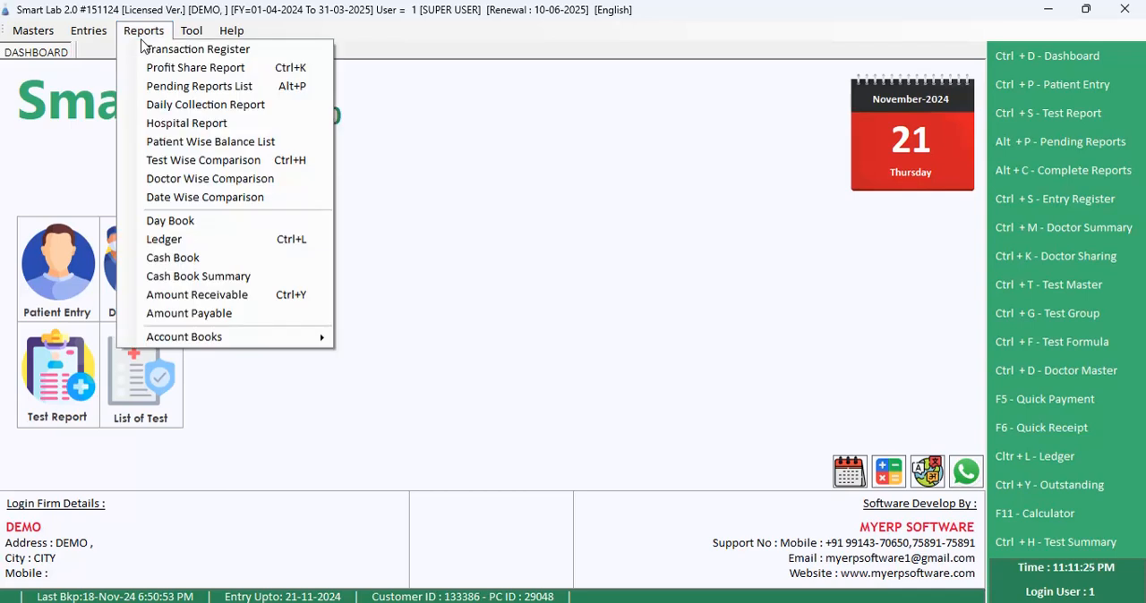
click(209, 238)
text(DR)
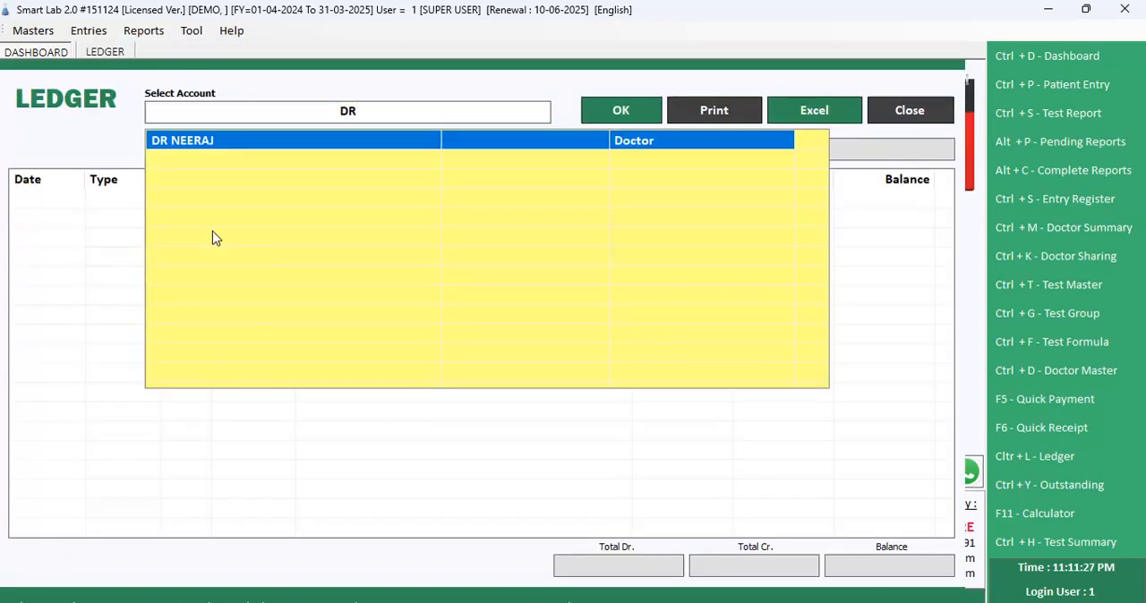
key(Return)
key(Return)
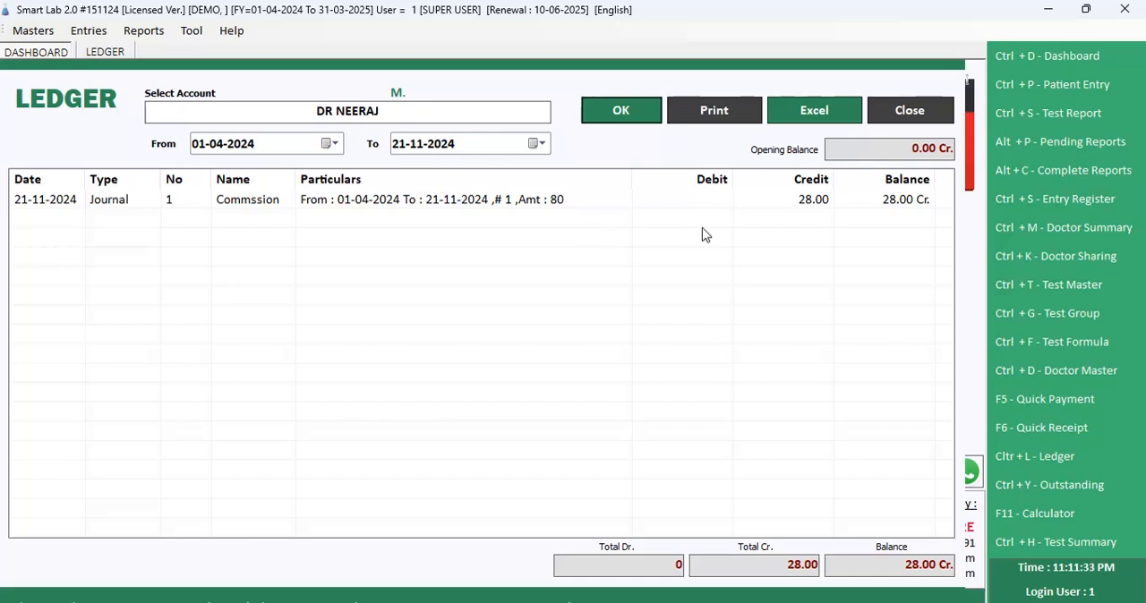
Step: Start a Quick Payment dated 21-11-2024 in Cash mode to the doctor's account, with an amount of 100
click(96, 38)
click(136, 91)
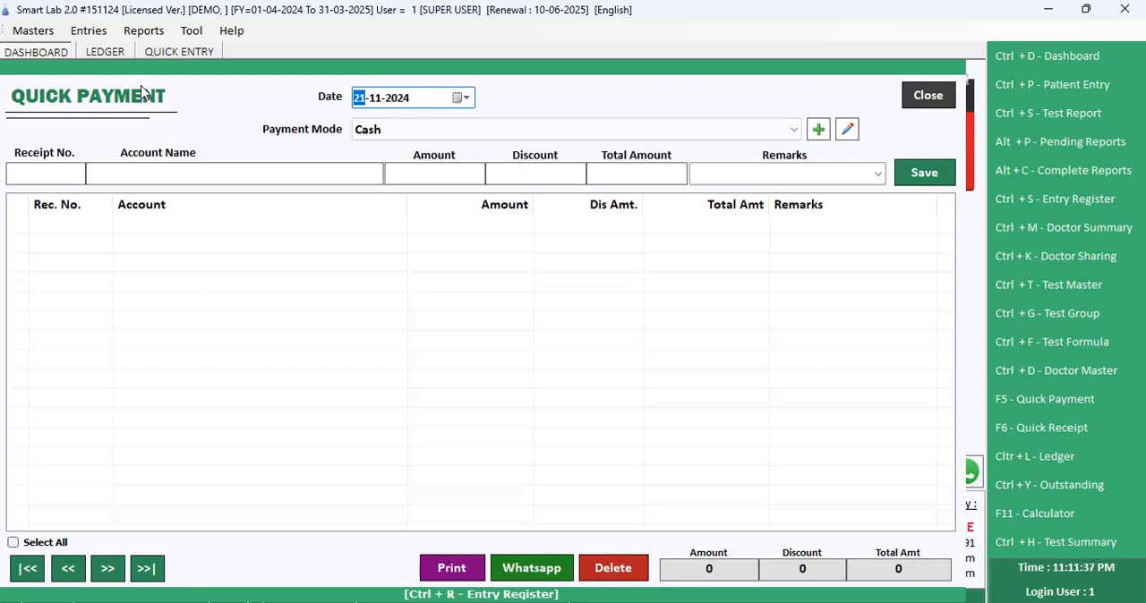
key(Return)
key(Return)
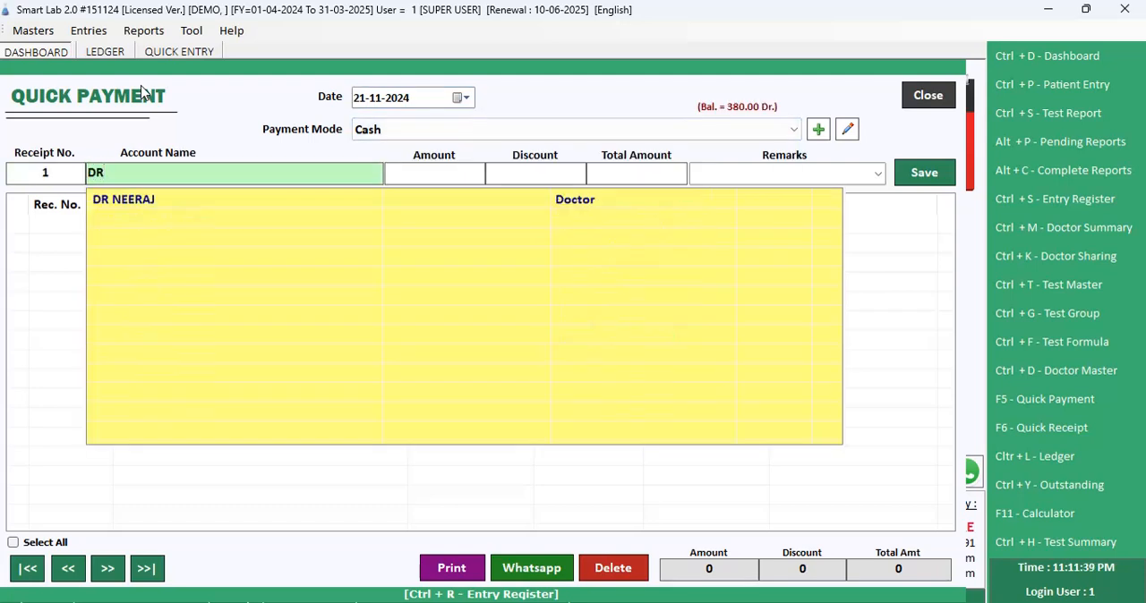
key(Down)
Step: Add the remark TO CASH to the doctor's payment, save it, and close the Quick Payment form
key(Return)
text(100)
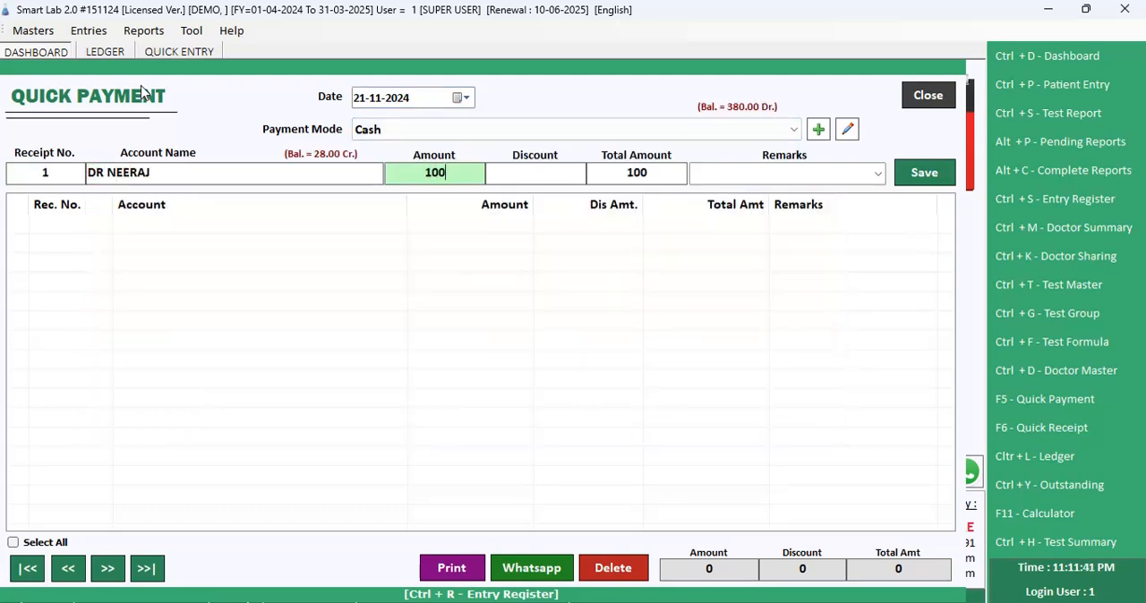
key(Return)
key(Return)
key(Return)
text(T)
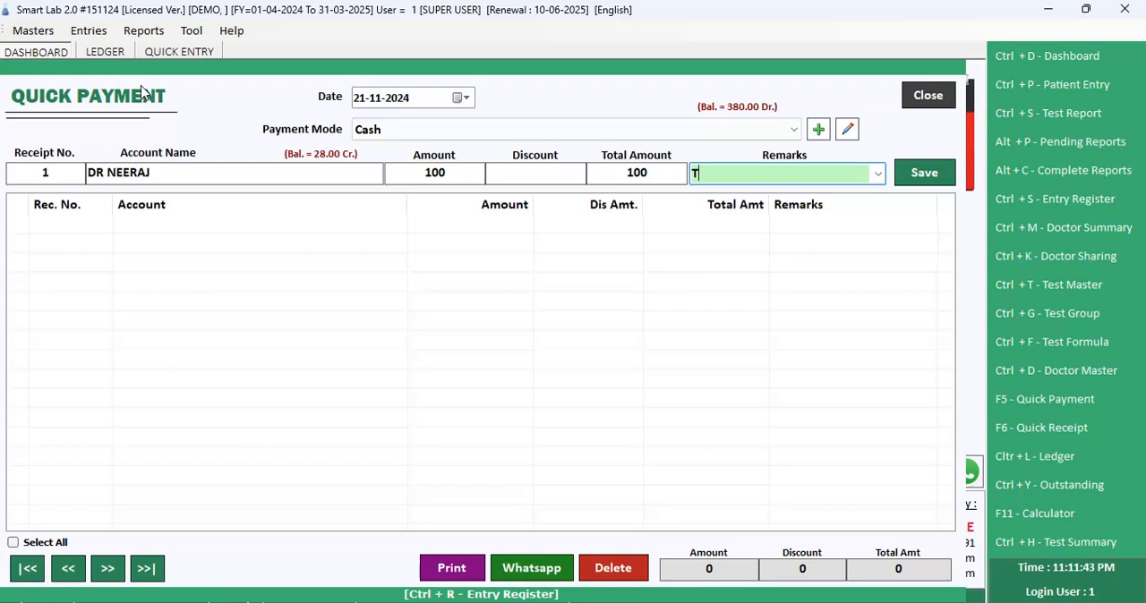
text(O CASH)
key(Return)
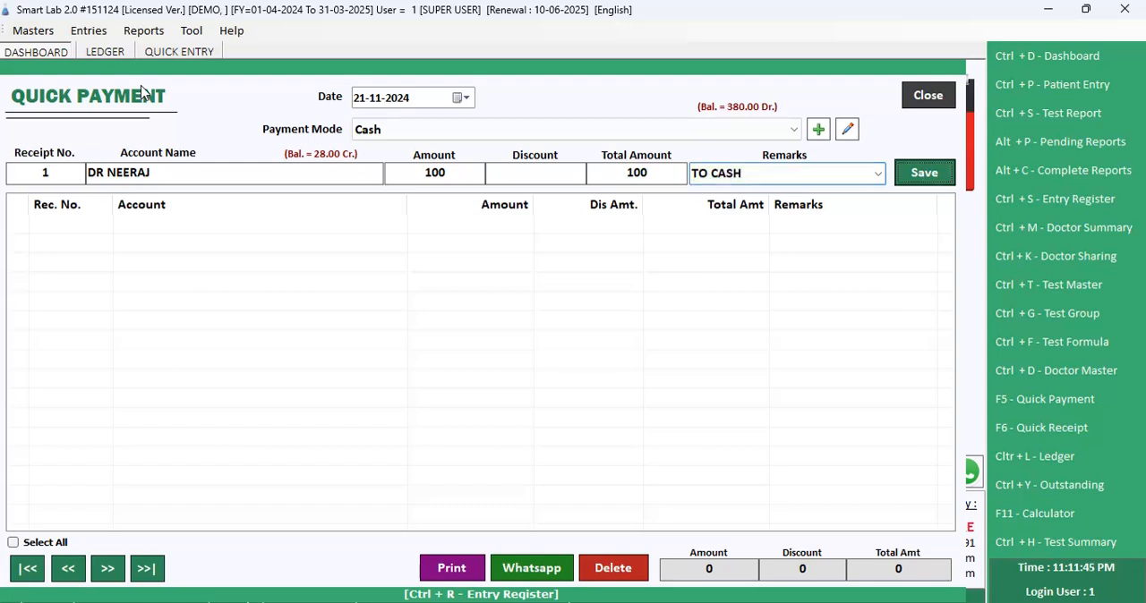
key(Return)
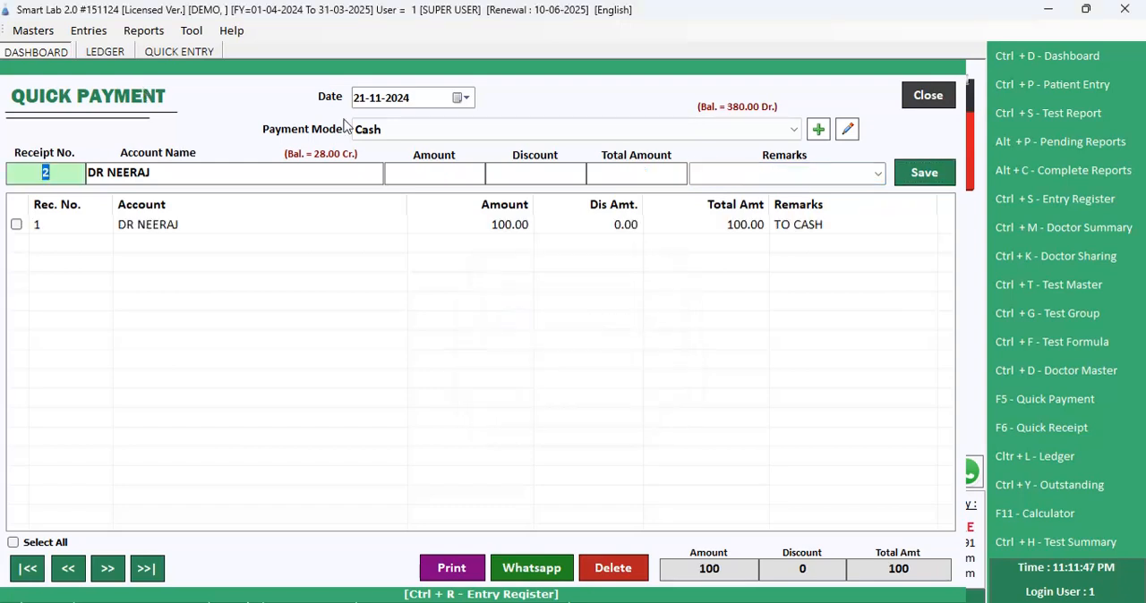
click(923, 105)
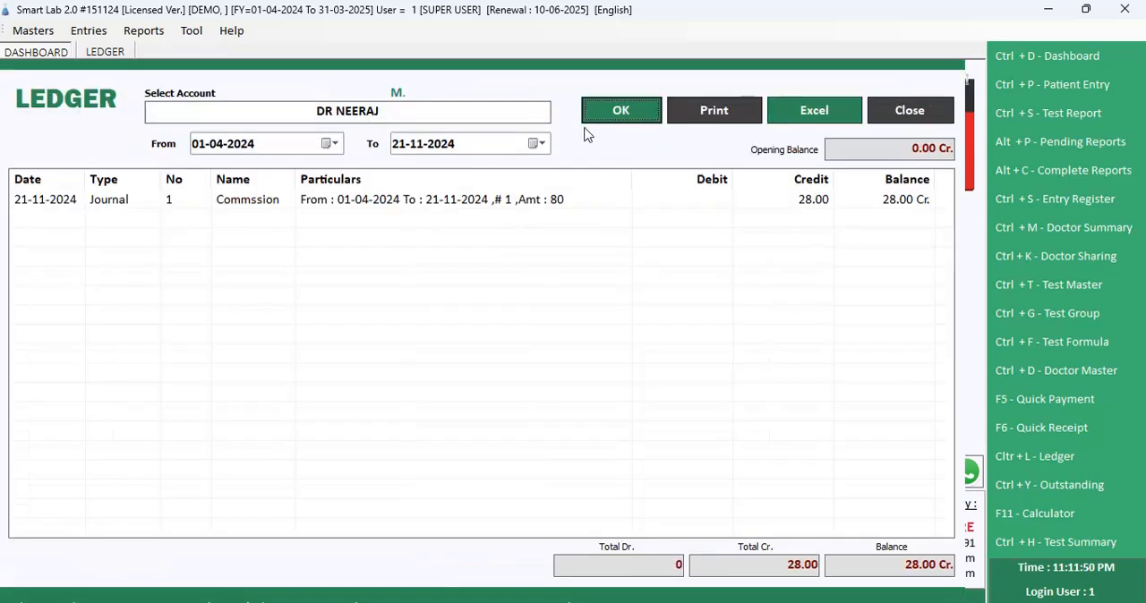
Step: Reopen the doctor's ledger, examine the commission and cash payment entries with their balances, and close it
click(909, 111)
click(143, 30)
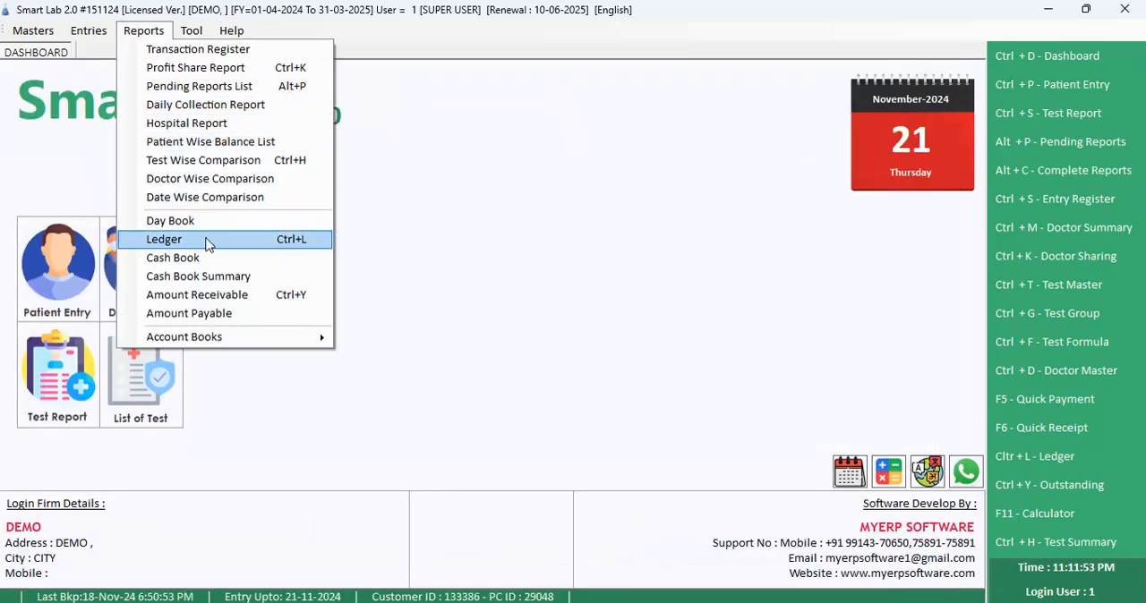
click(209, 242)
text(DR)
key(Return)
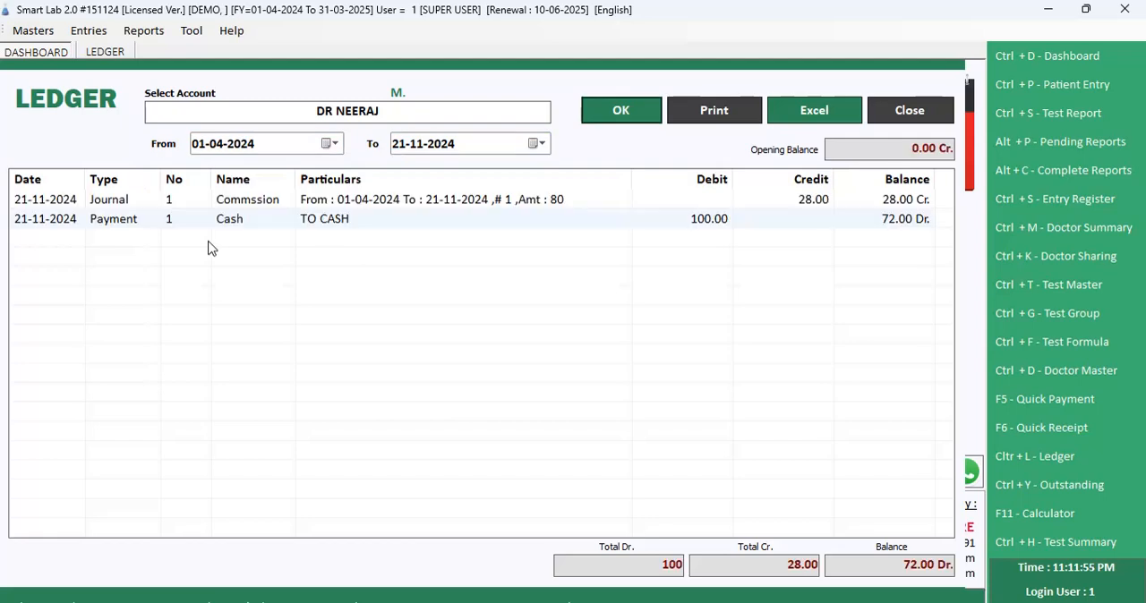
click(767, 216)
click(812, 203)
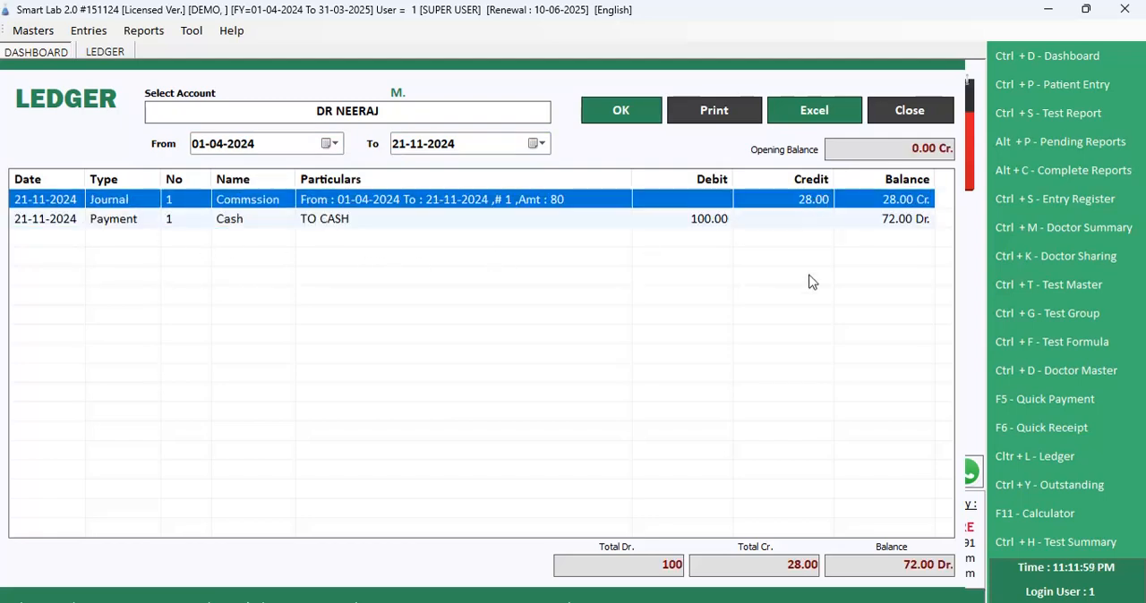
key(Down)
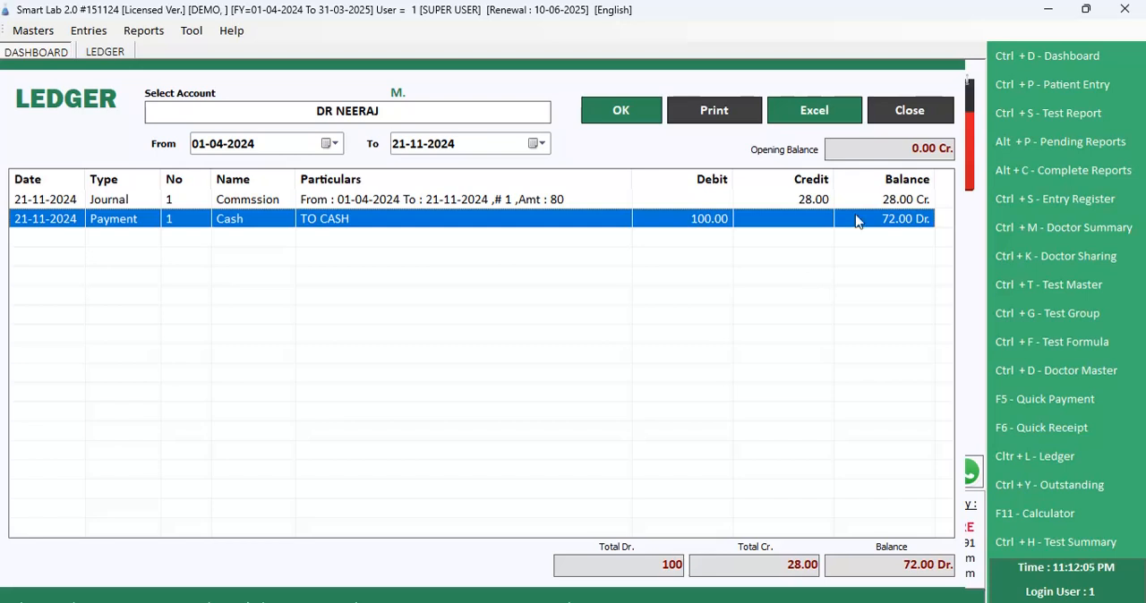
click(908, 119)
Step: Open the Cash Book and list the Cash account's entries for 21-11-2024
click(143, 32)
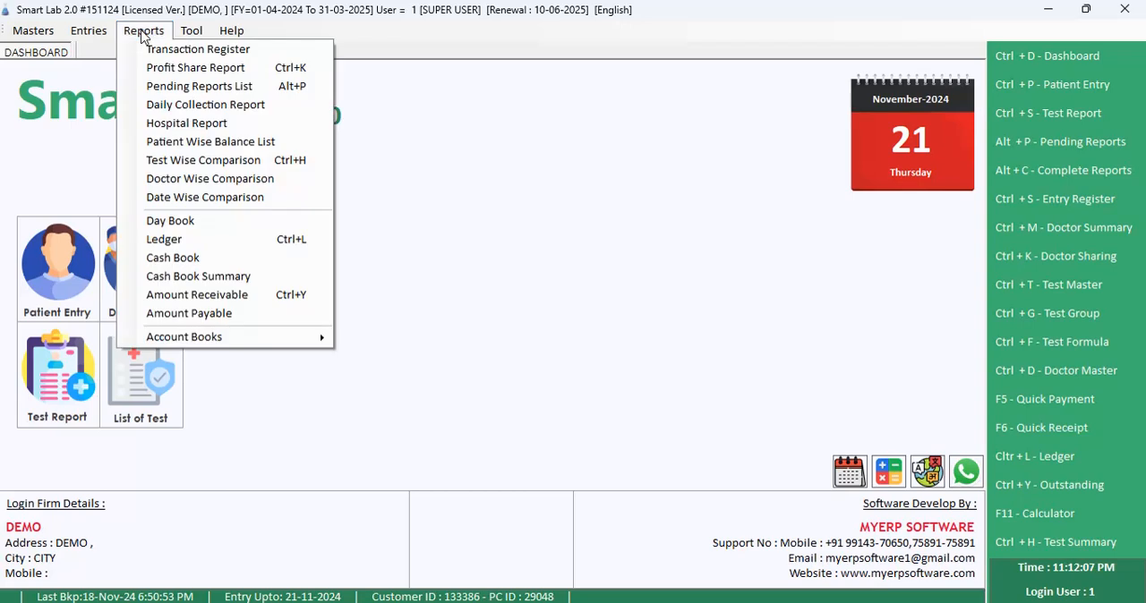
key(Down)
key(Down)
key(Down)
key(Down)
key(Down)
key(Down)
key(Down)
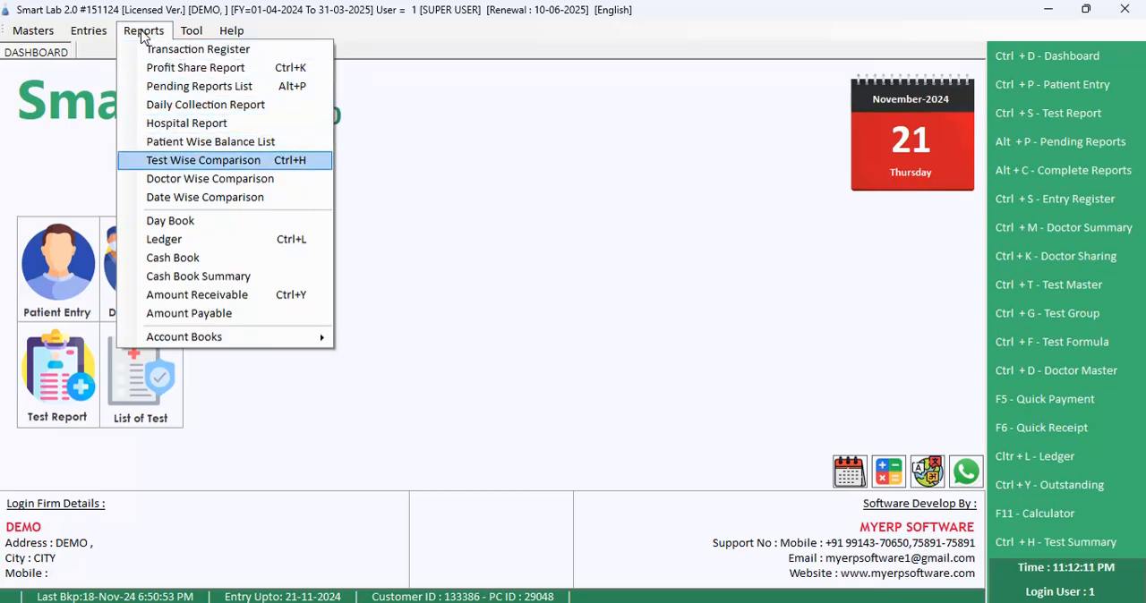
key(Down)
key(Down)
key(Down)
key(Down)
key(Down)
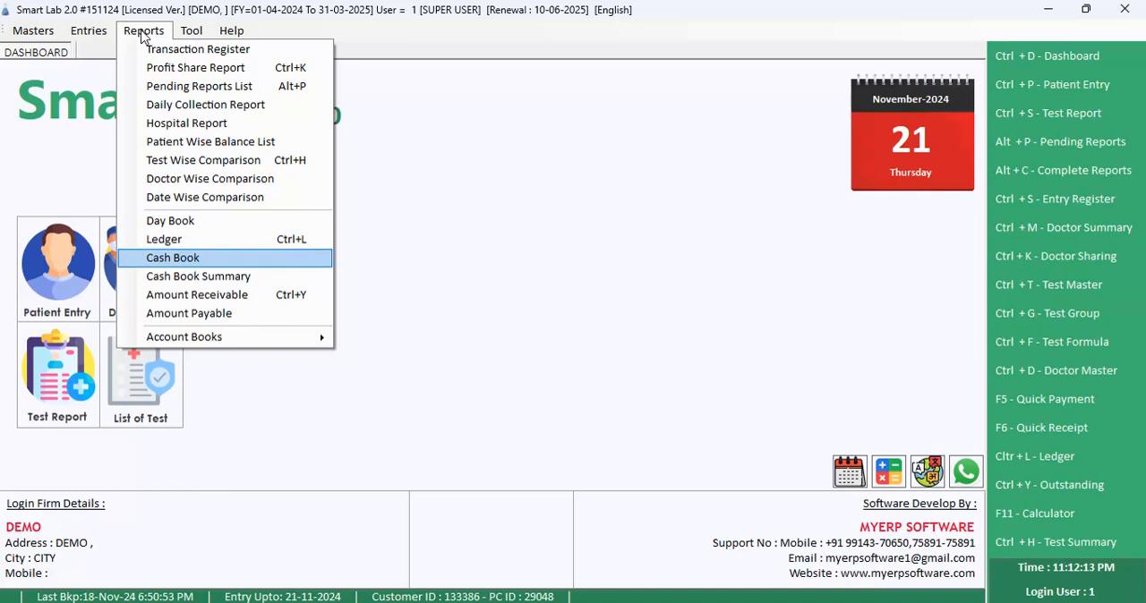
key(Return)
key(Return)
key(Return)
key(Return)
key(Return)
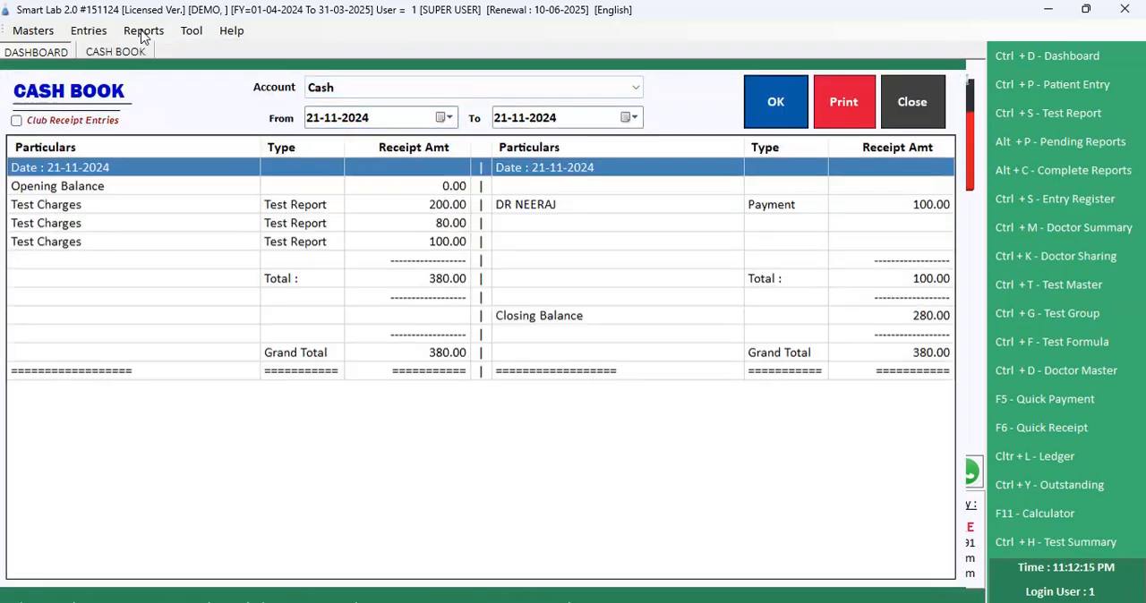
Step: Review the Cash Book's test charges, doctor payment and totals row by row, and close the report
click(560, 211)
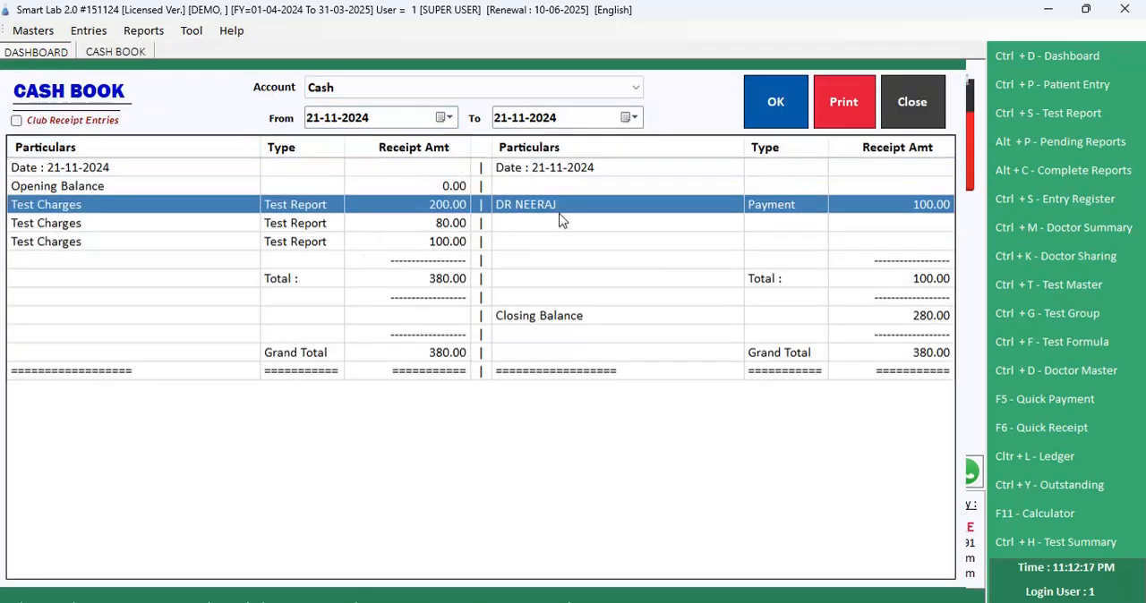
key(Down)
key(Down)
key(Down)
key(Up)
key(Up)
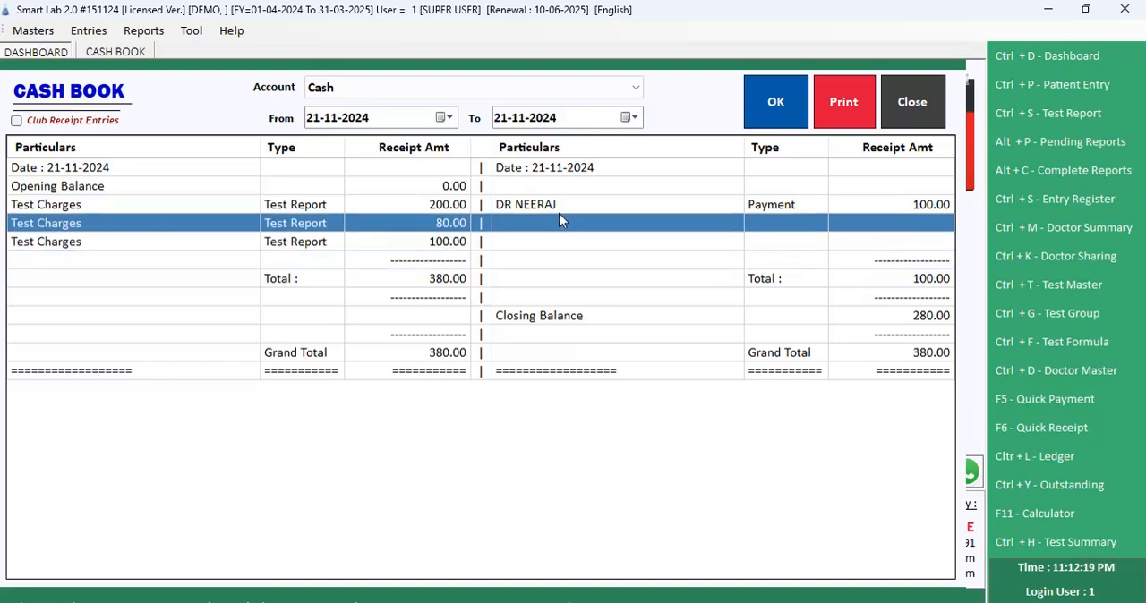
key(Down)
key(Down)
key(Down)
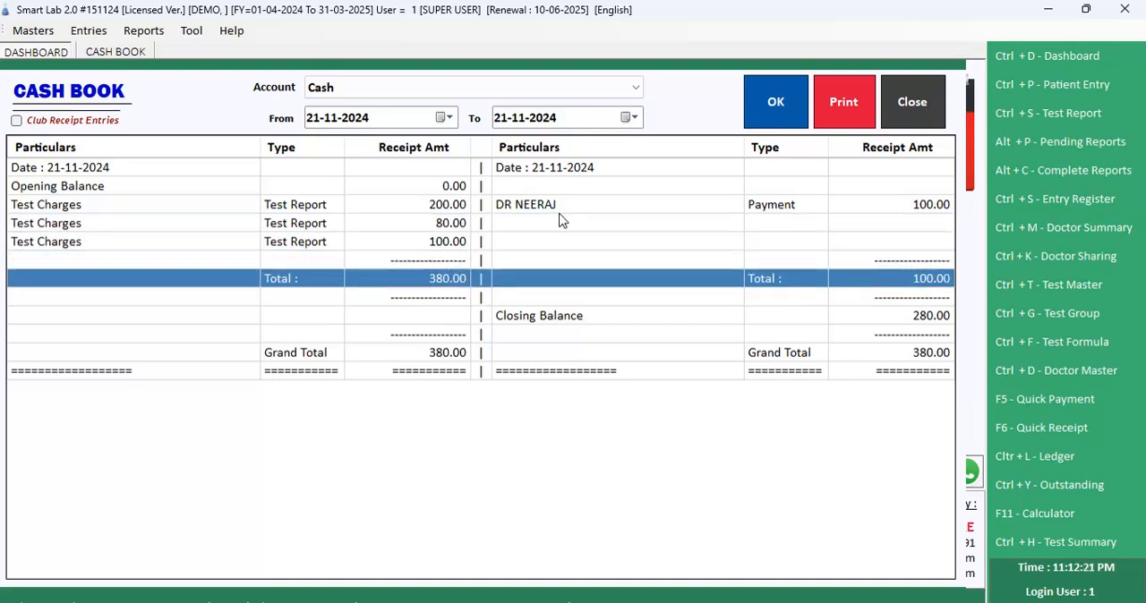
key(Escape)
Step: Open the Amount Receivable report as of 21-11-2024 to check for outstanding balances, and close it
key(alt+r)
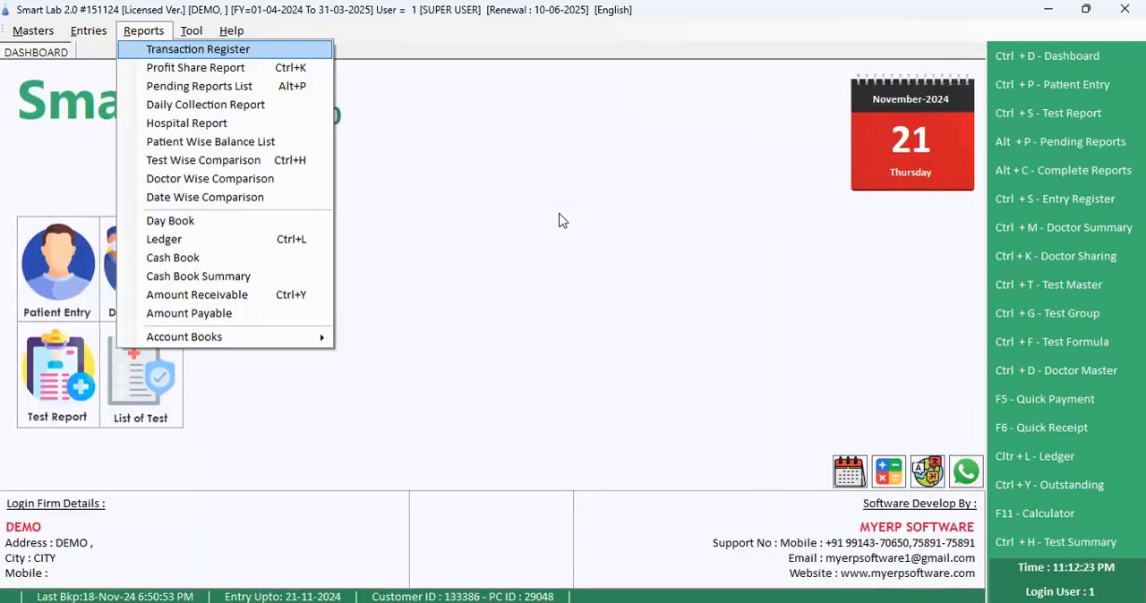
key(Up)
key(Up)
key(Up)
key(Up)
key(Up)
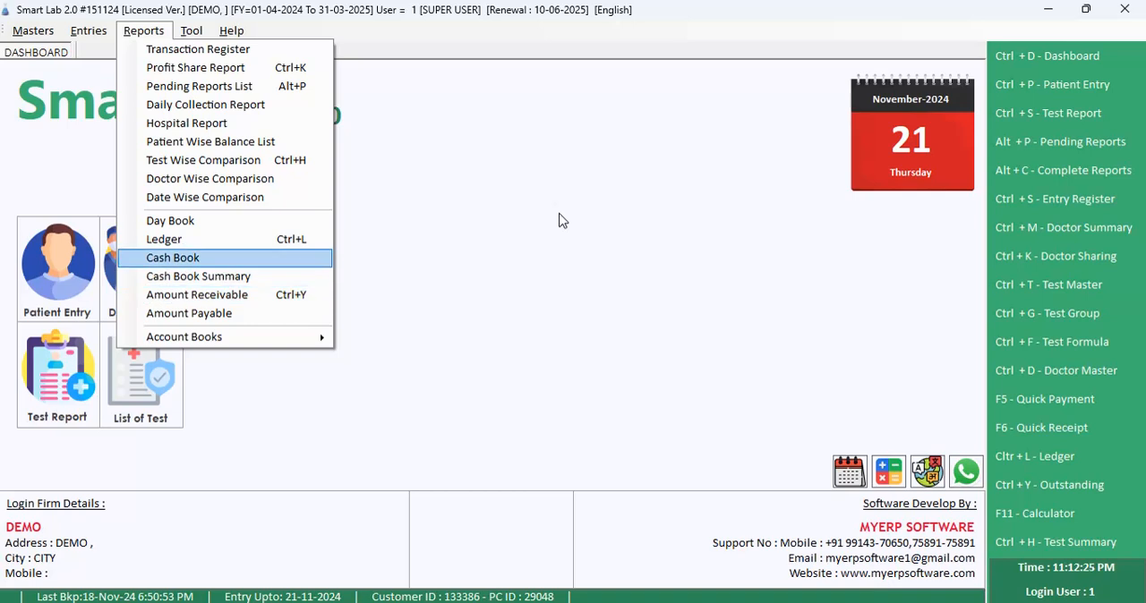
key(Down)
key(Down)
key(Return)
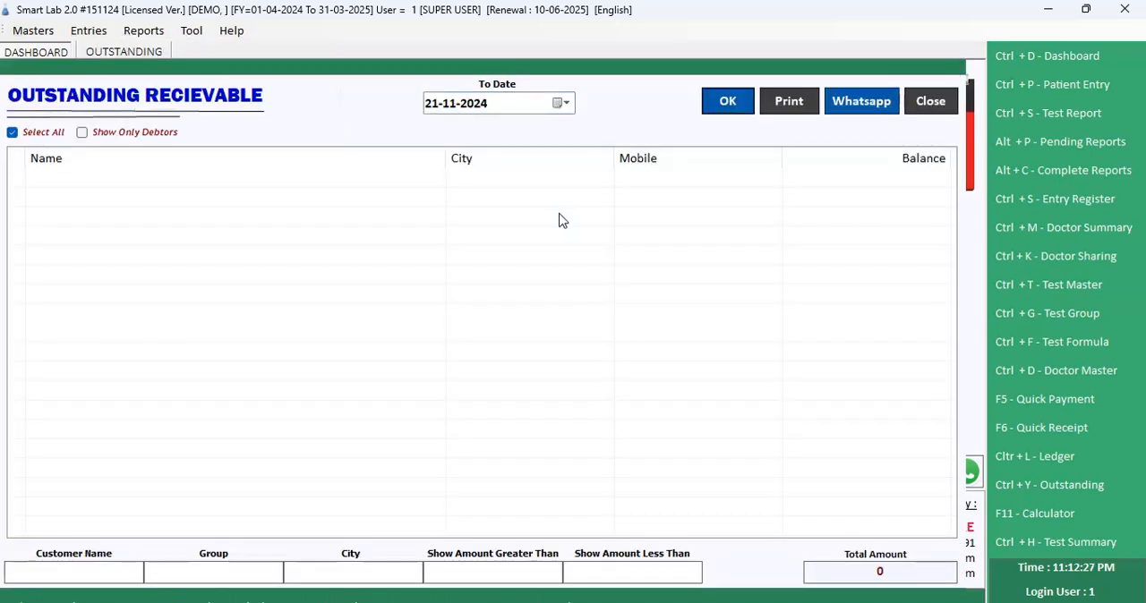
key(Escape)
key(alt+r)
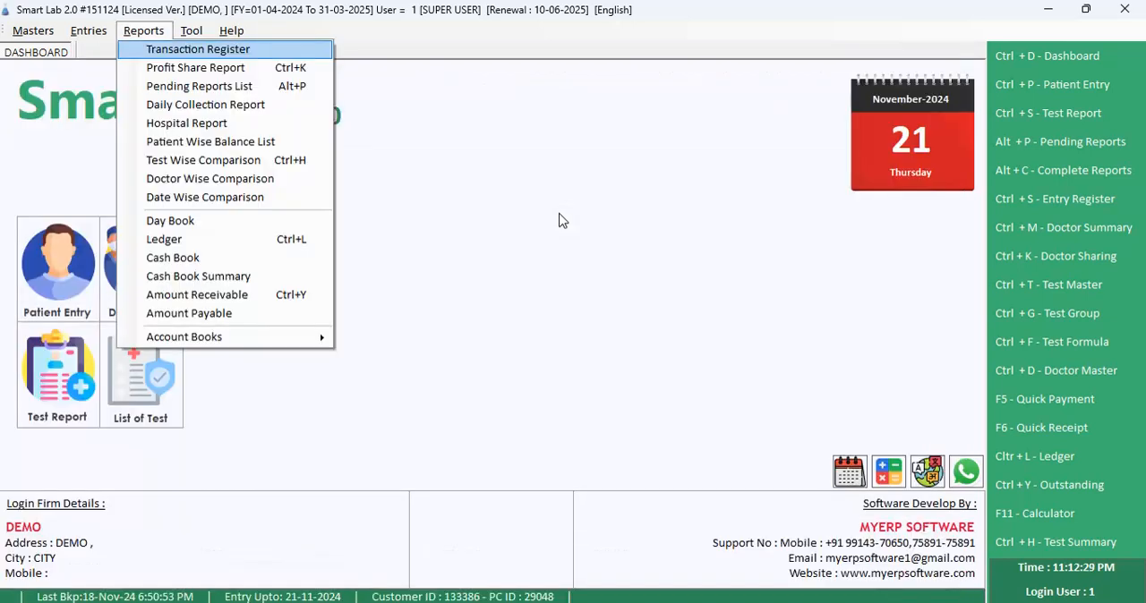
key(Up)
key(Up)
key(Right)
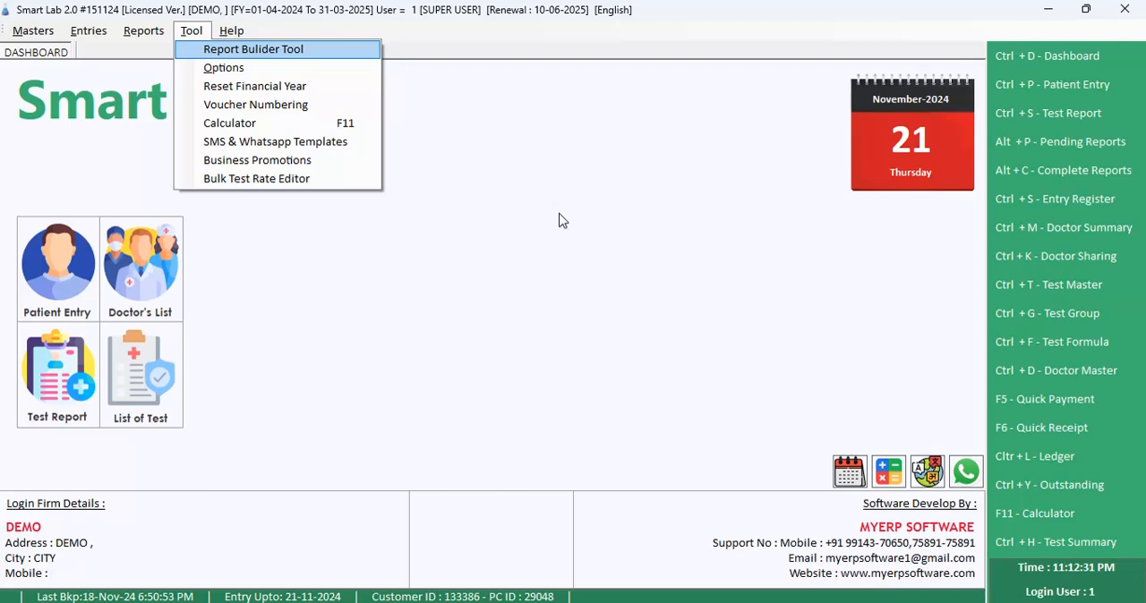
click(555, 271)
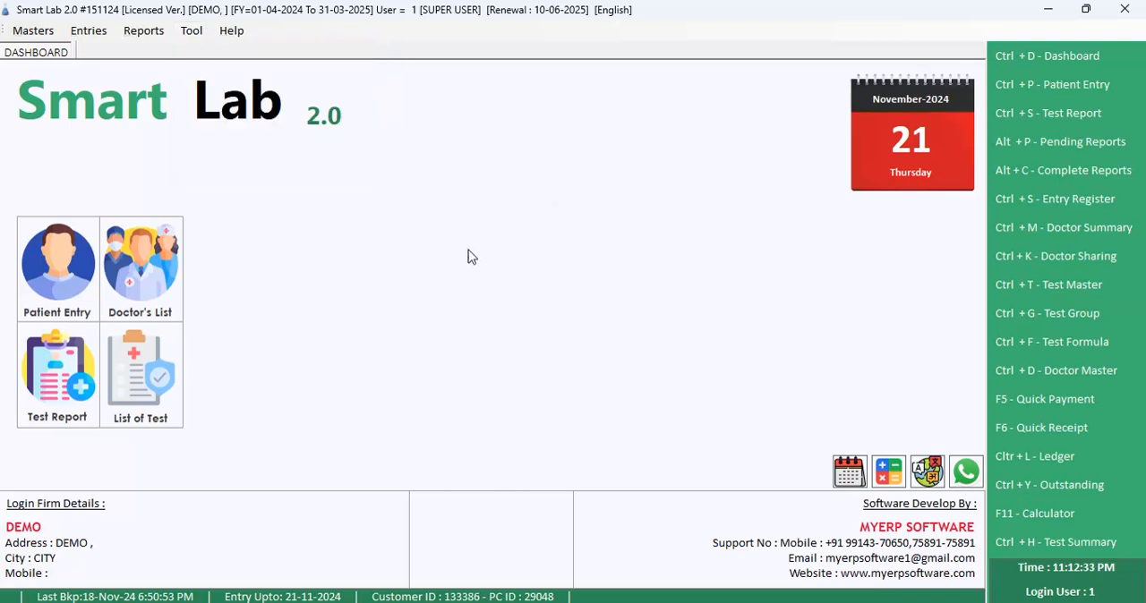
Step: Open Business Promotions and select both listed patients as message recipients
click(192, 32)
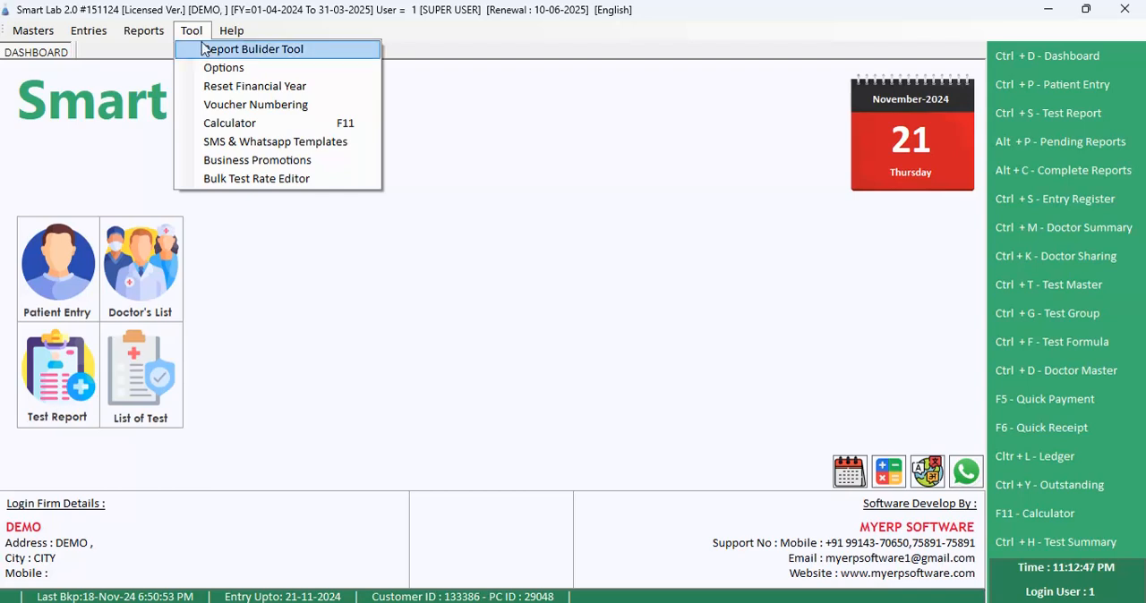
click(241, 161)
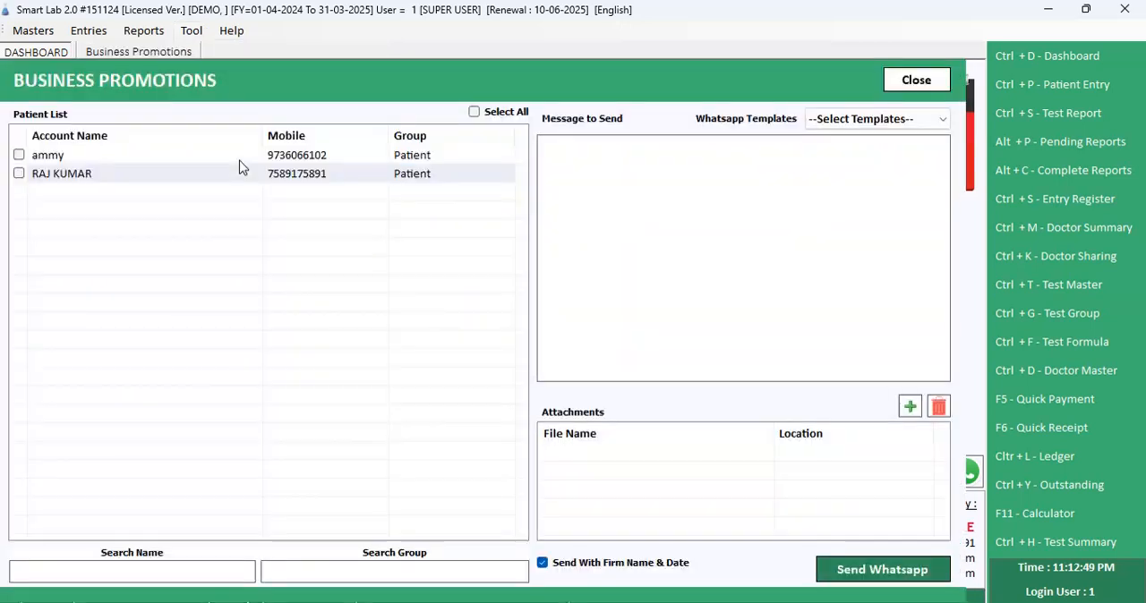
click(19, 155)
click(18, 173)
Step: Draft a promotional message reading "FHKJDFHDSHFKDSHFL" and, after a blank line, "BULK DFSKSJFHKS", and close Business Promotions without sending
click(690, 219)
text(FHKJDFHDSHFKDSHFL)
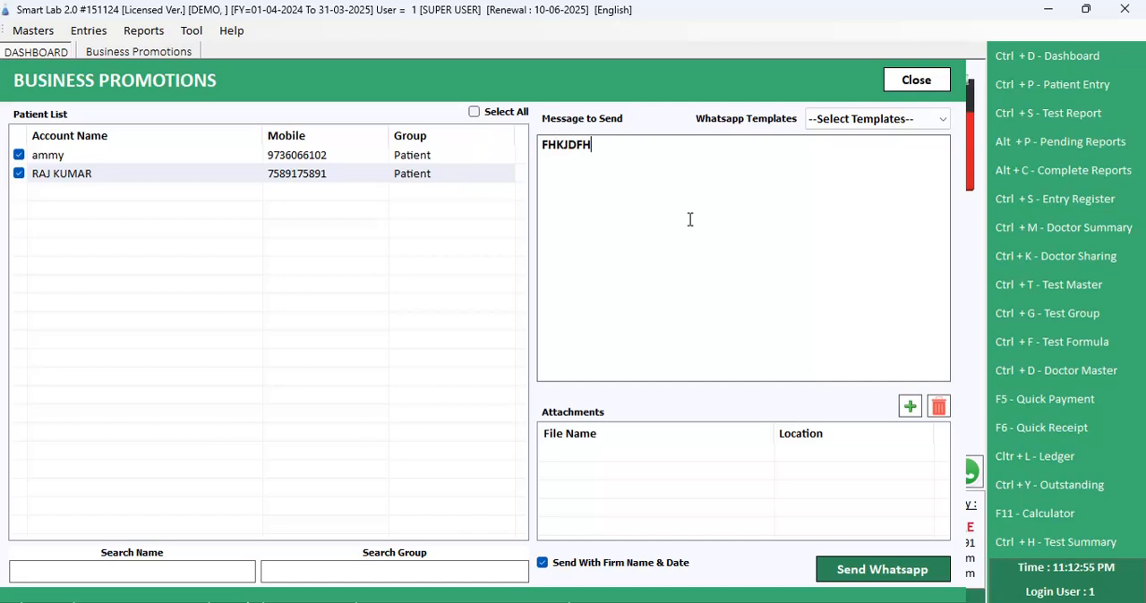
key(Return)
key(Return)
text(BULM)
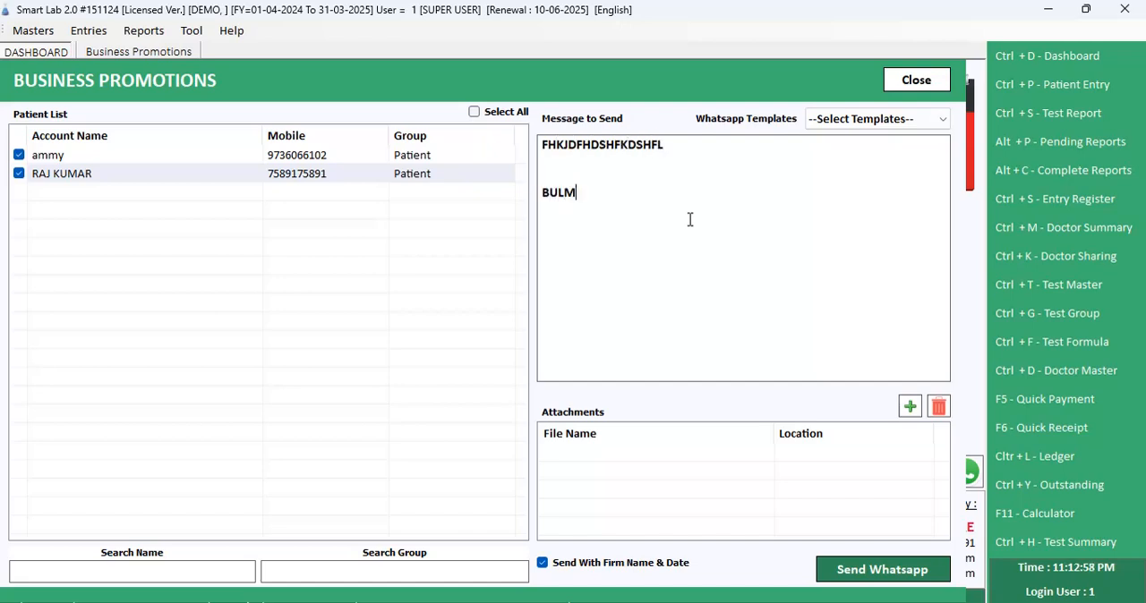
key(BackSpace)
text(K DFSKSJFHKS)
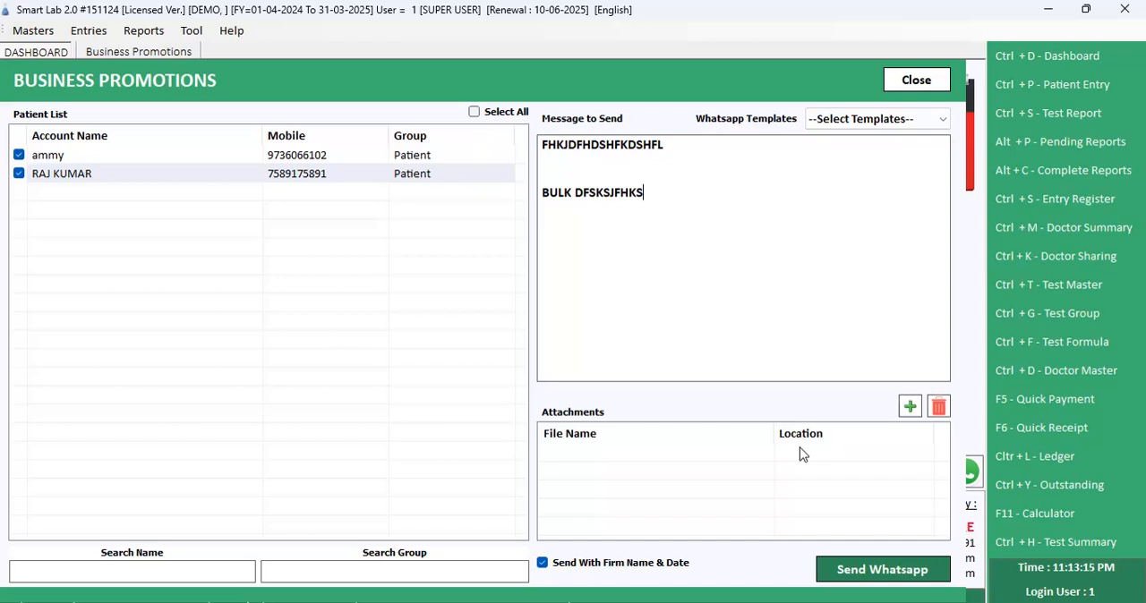
key(Escape)
key(alt+r)
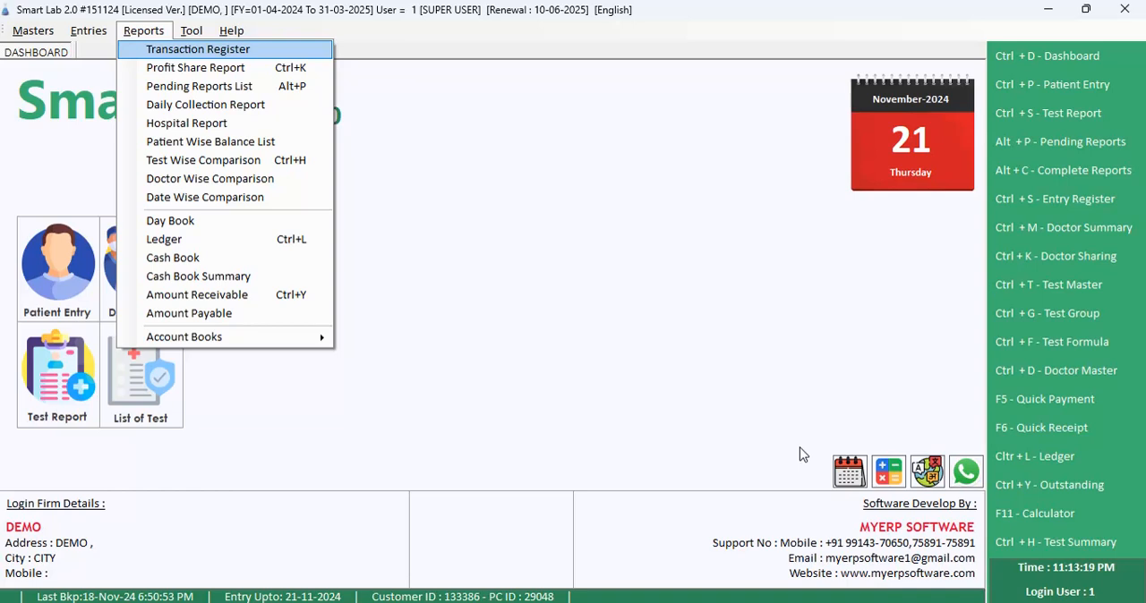
key(Right)
key(Right)
key(Left)
key(Left)
key(Left)
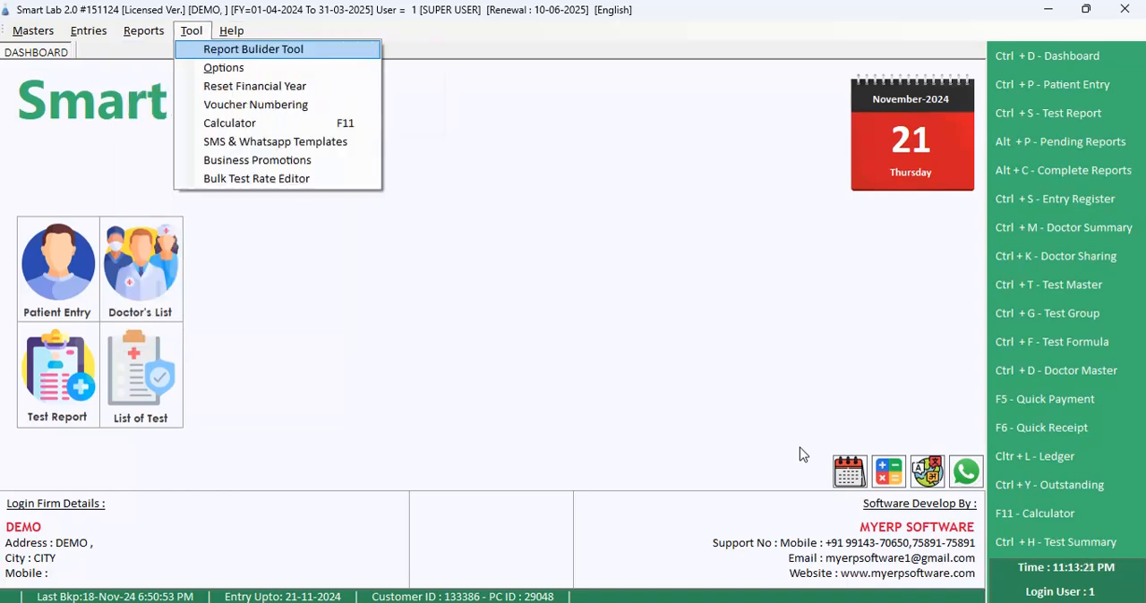
click(607, 344)
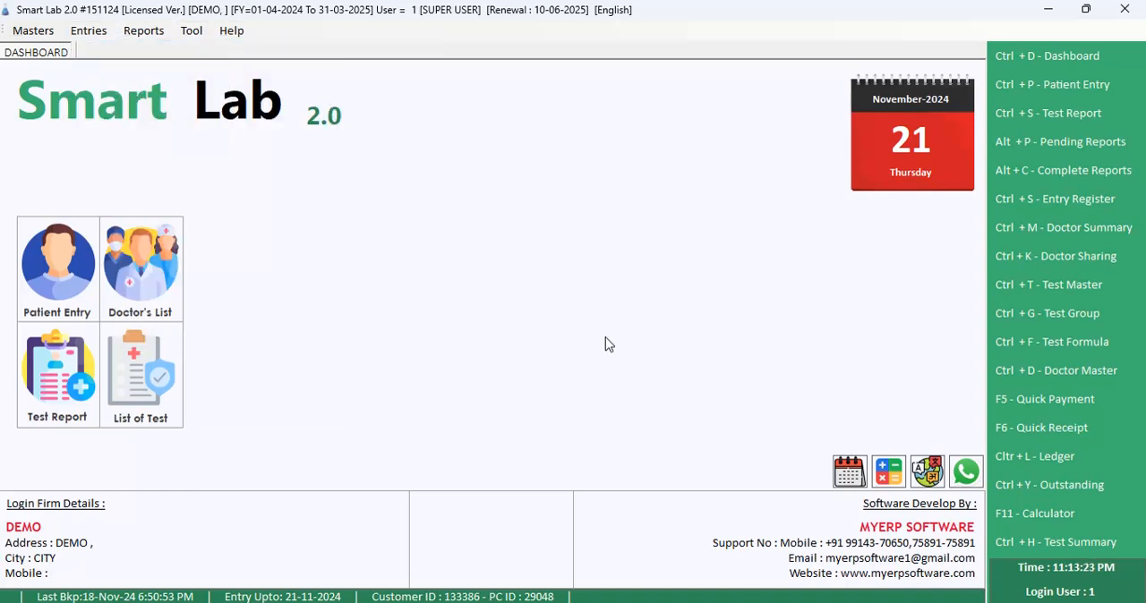